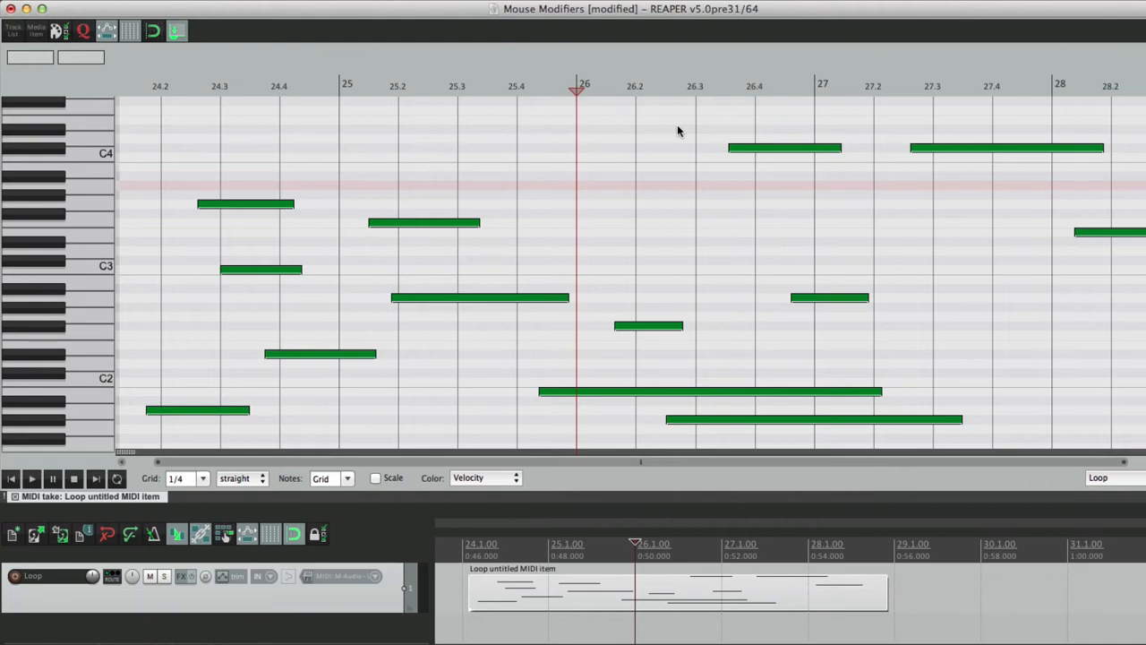
Step: Review the left-click mouse modifiers for MIDI notes and test the default action by selecting both C#4 notes and the F3 note in turn
key(super+comma)
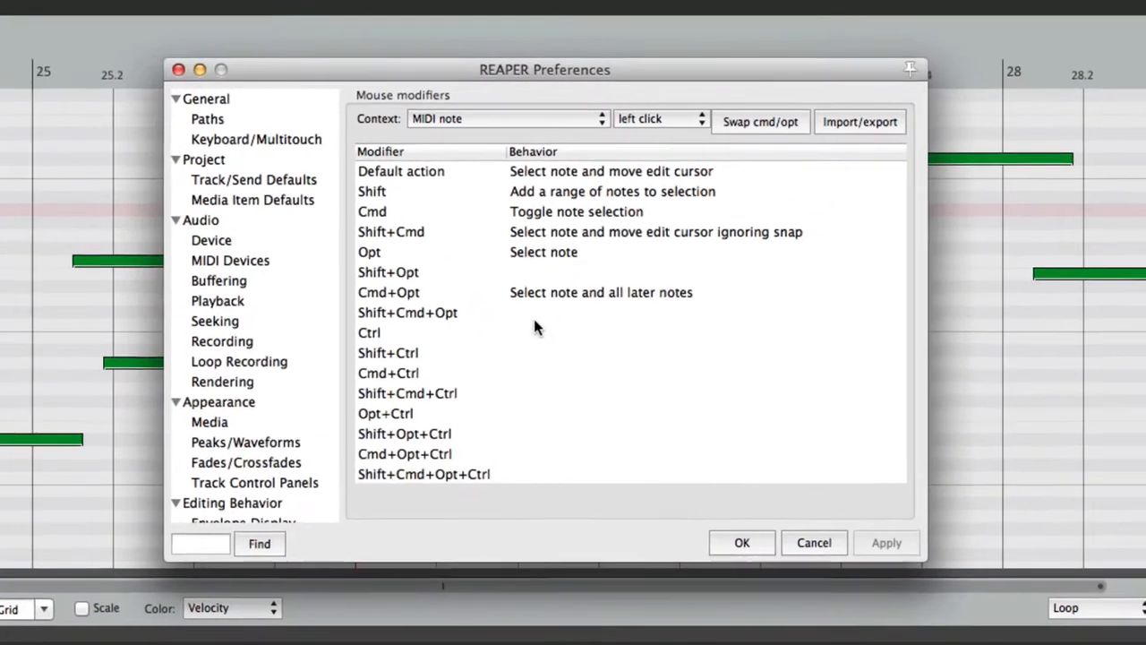
click(600, 173)
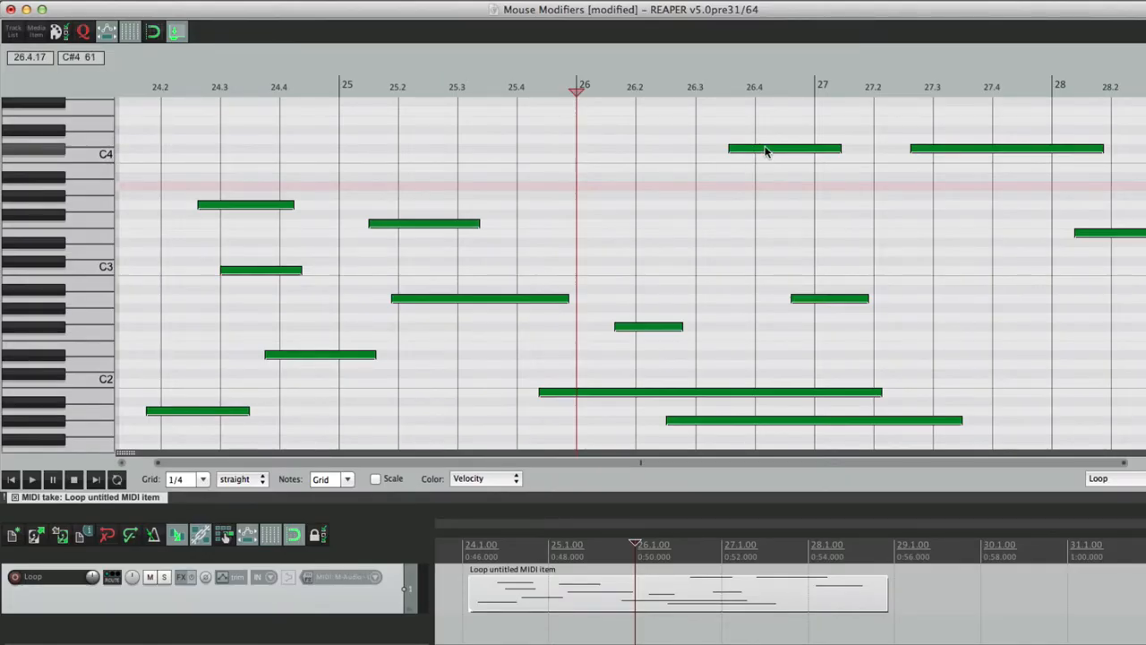
click(762, 149)
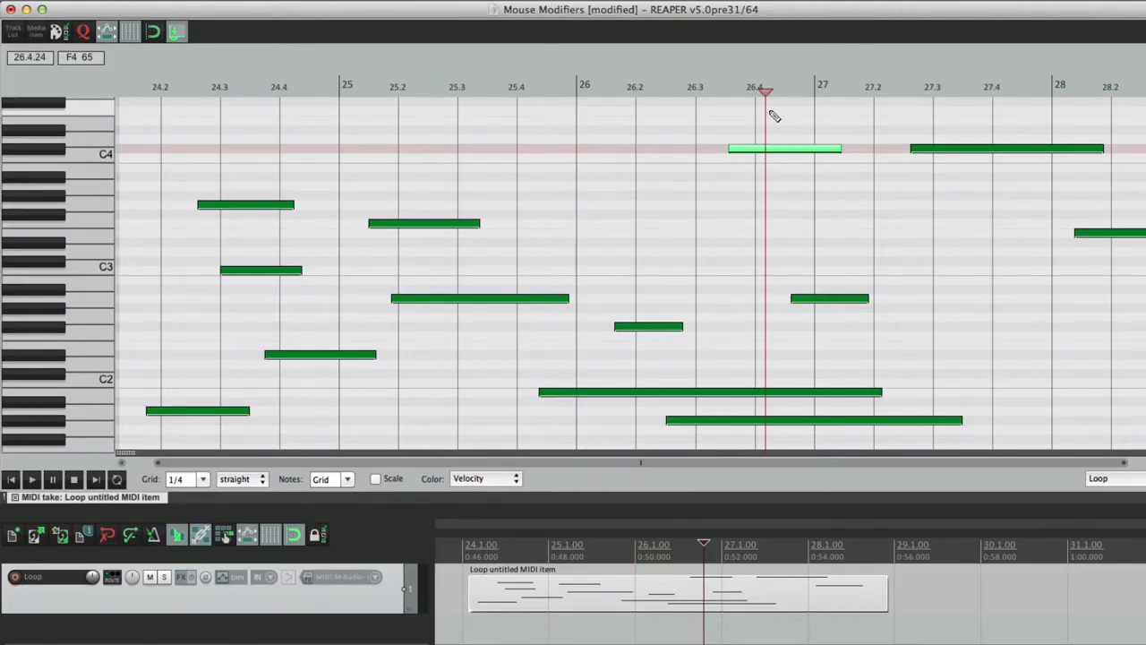
click(963, 151)
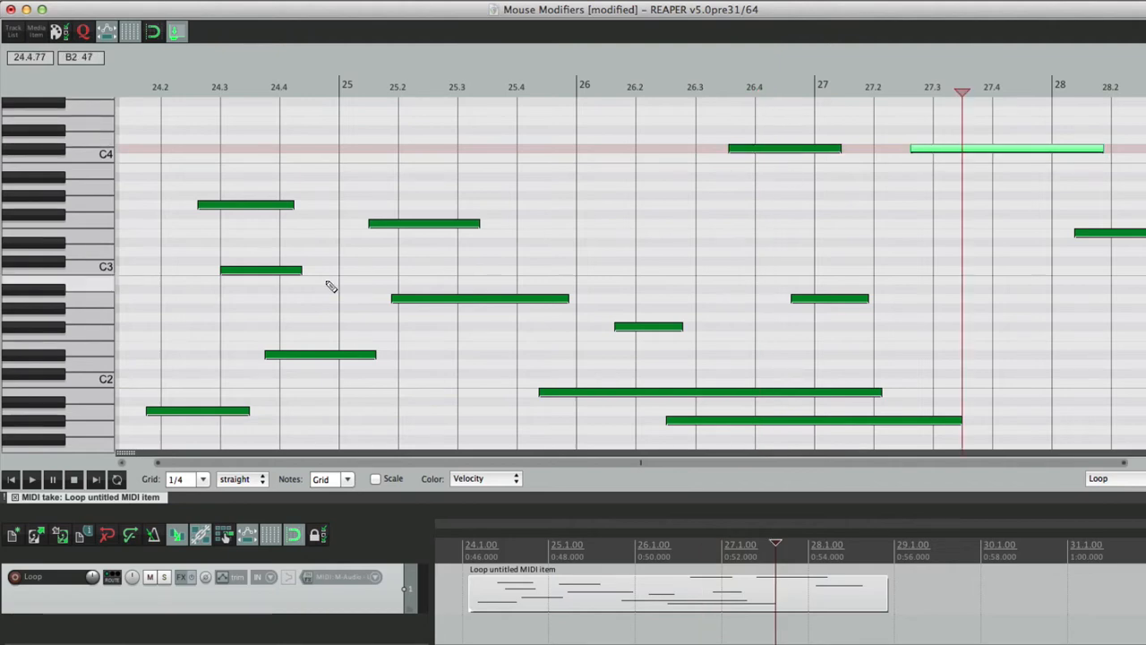
click(404, 225)
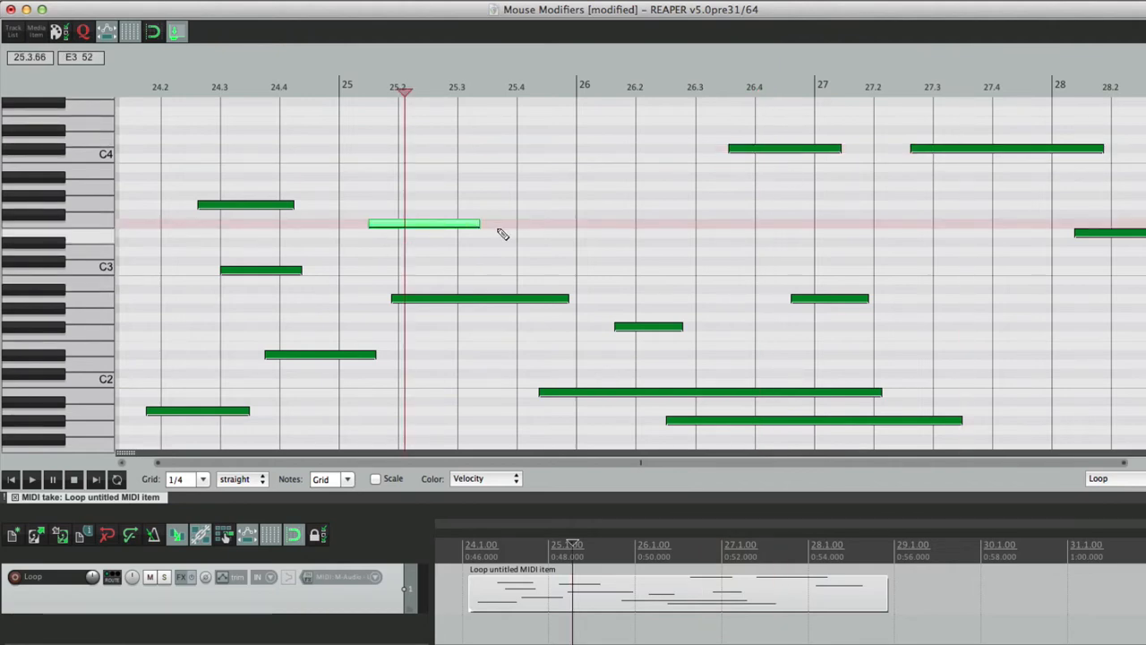
Step: Set the default left-click action for MIDI notes to Select note in the mouse modifier preferences
key(super+comma)
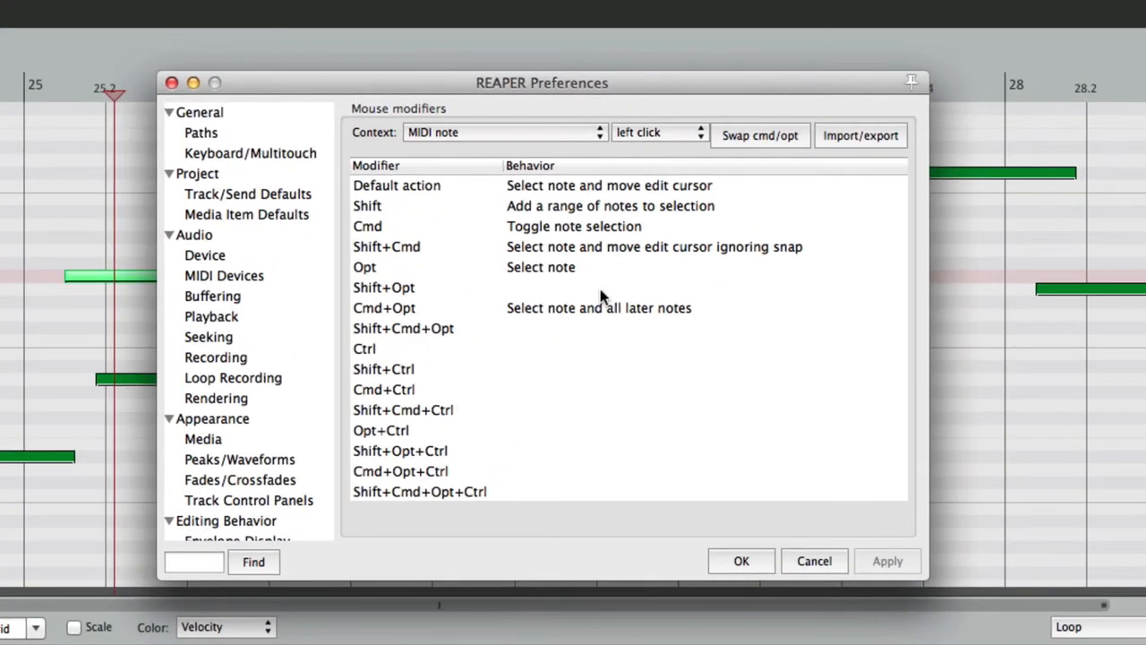
click(588, 188)
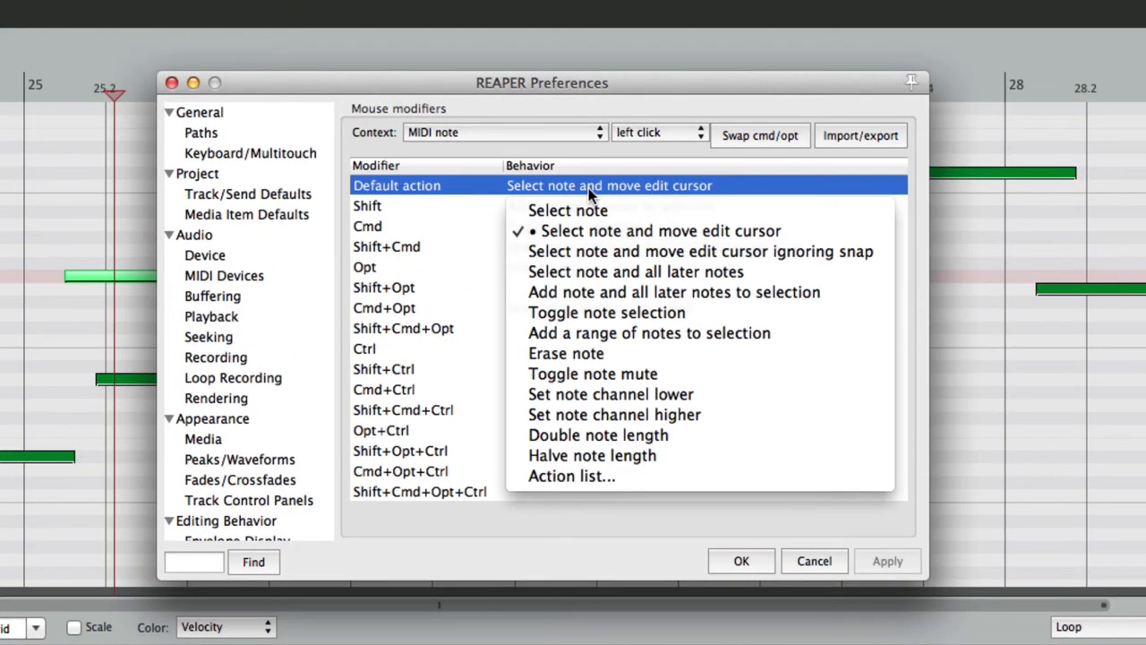
click(653, 213)
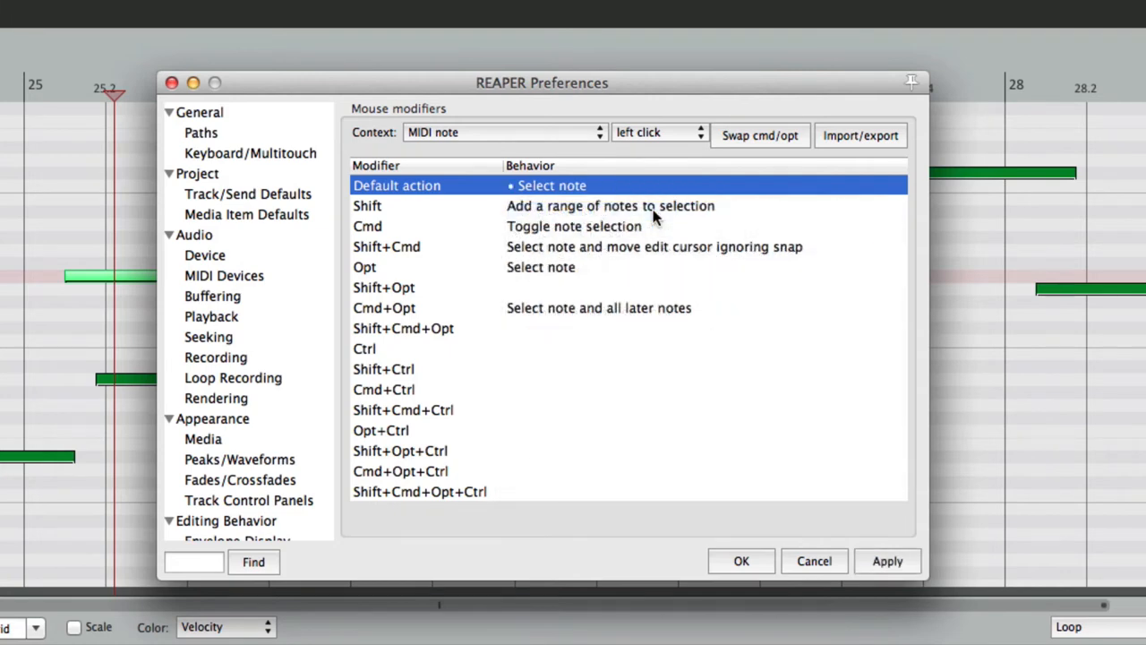
key(Return)
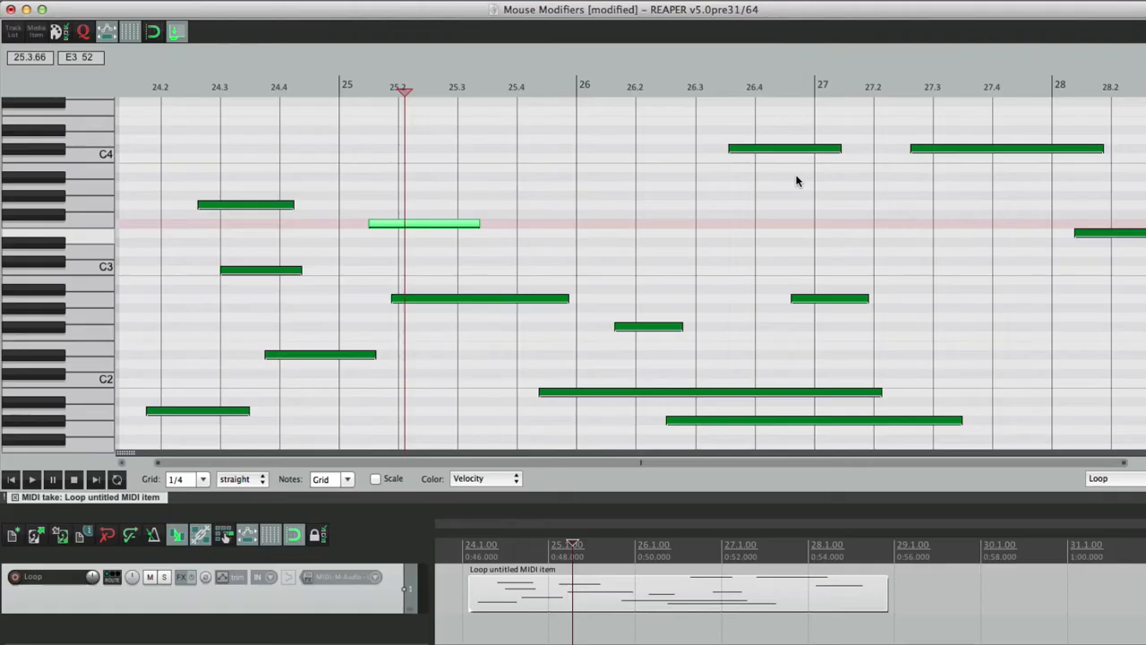
Step: Play from just before 24.3, select the two C#4 notes one after the other during playback, and stop
click(205, 79)
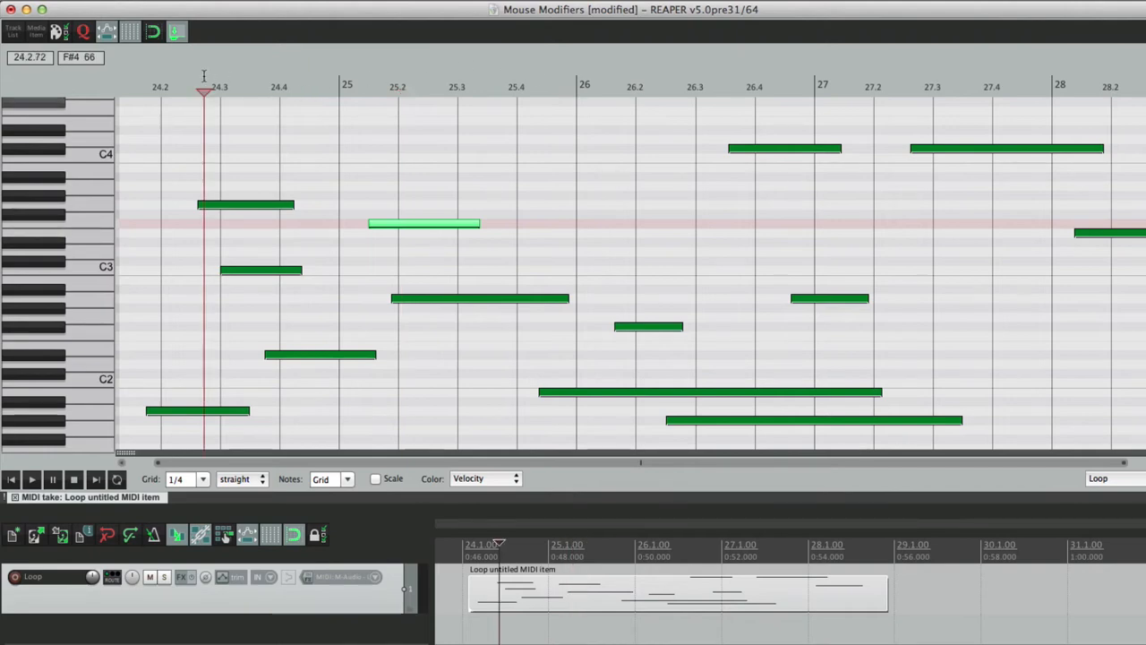
key(space)
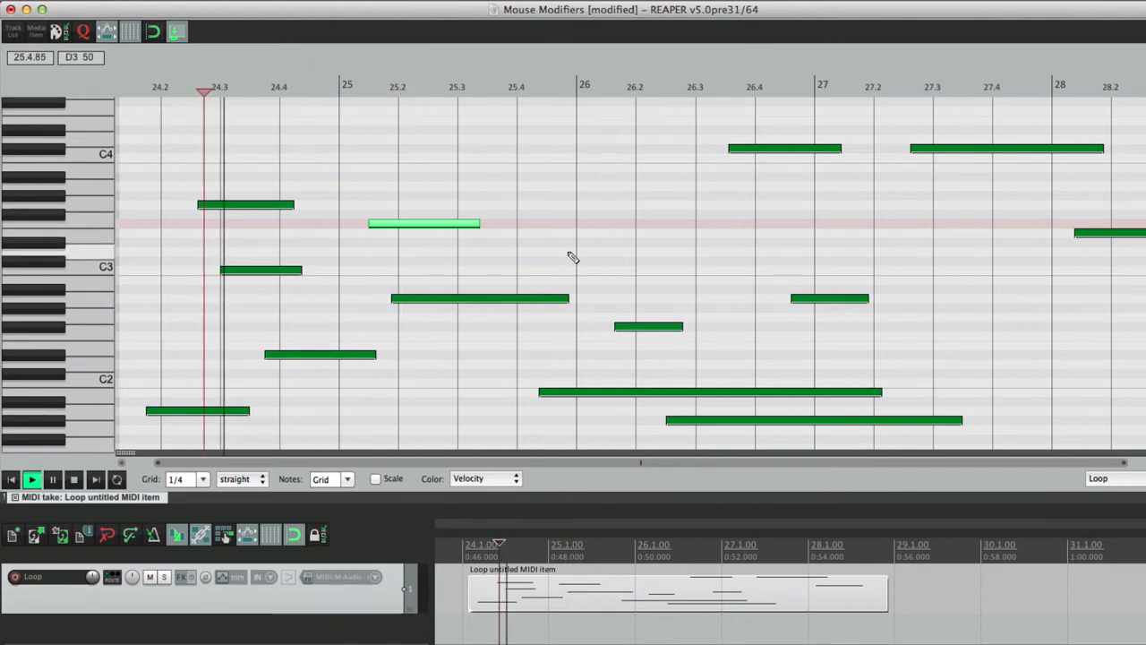
click(757, 148)
click(964, 148)
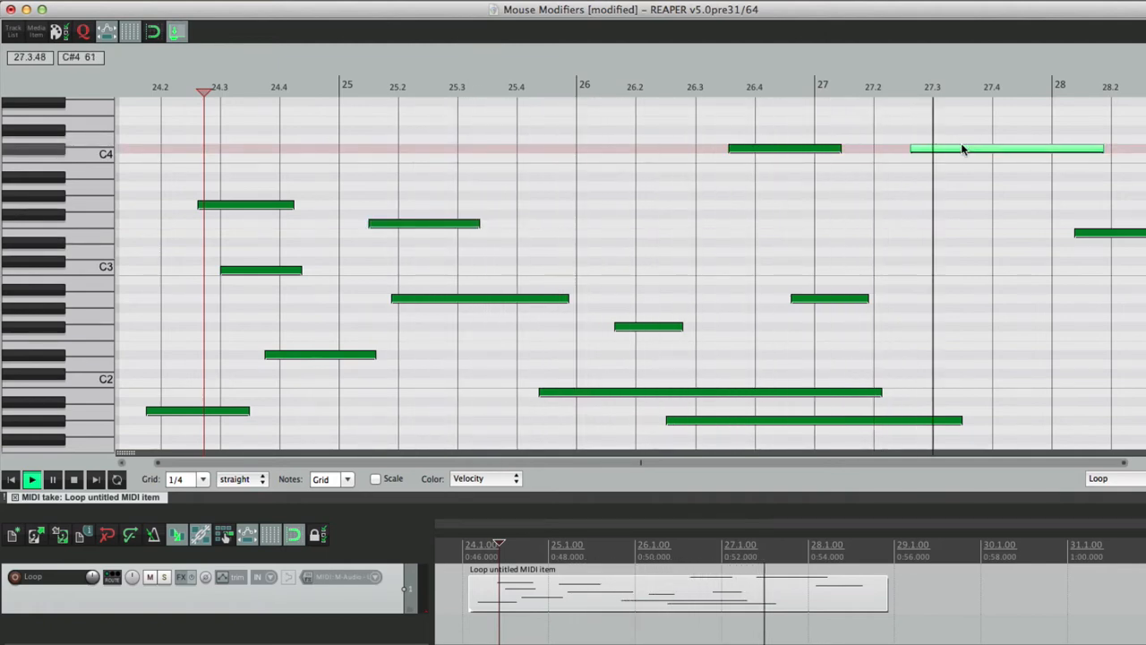
key(space)
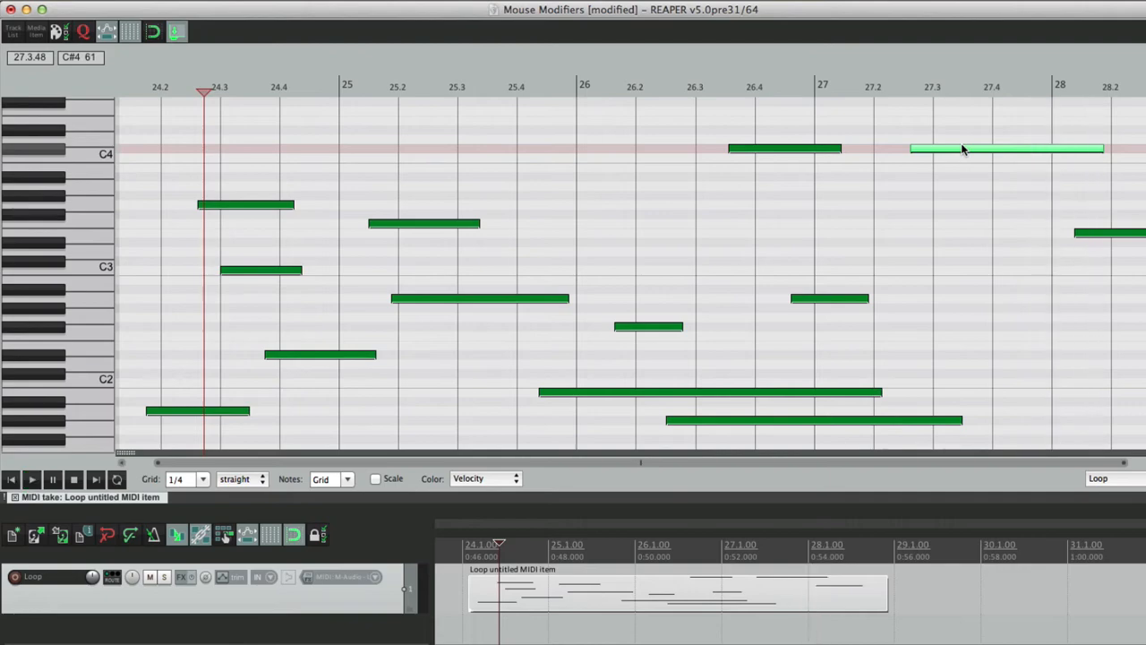
Step: Set the default left-click action for MIDI notes back to Select note and move edit cursor
key(super+comma)
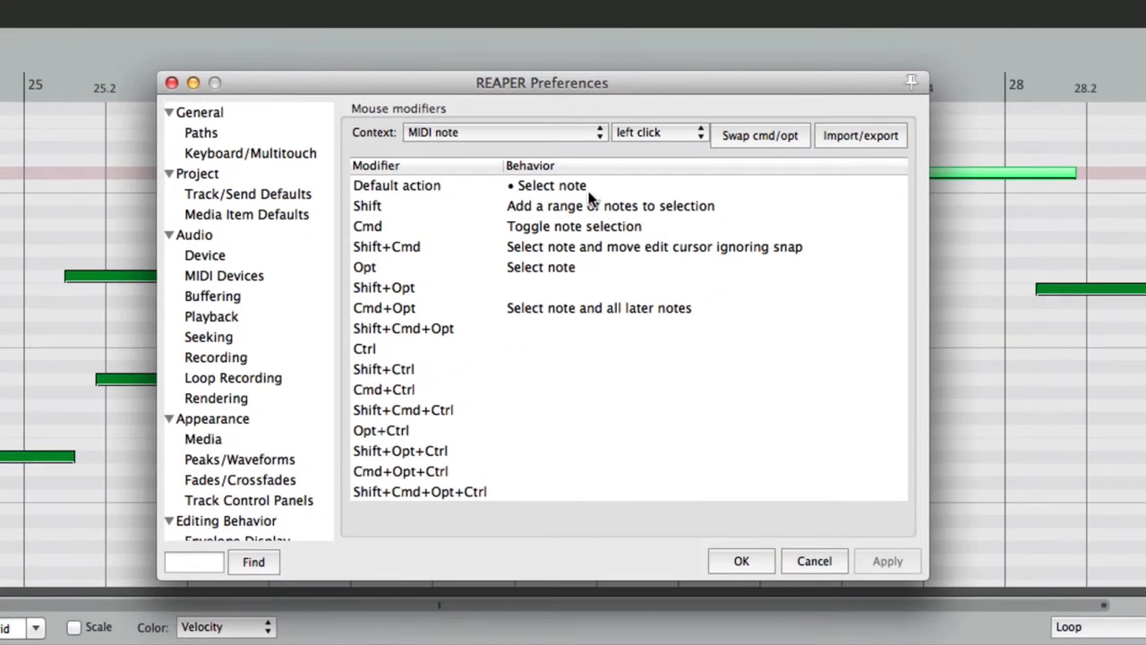
click(587, 189)
click(624, 230)
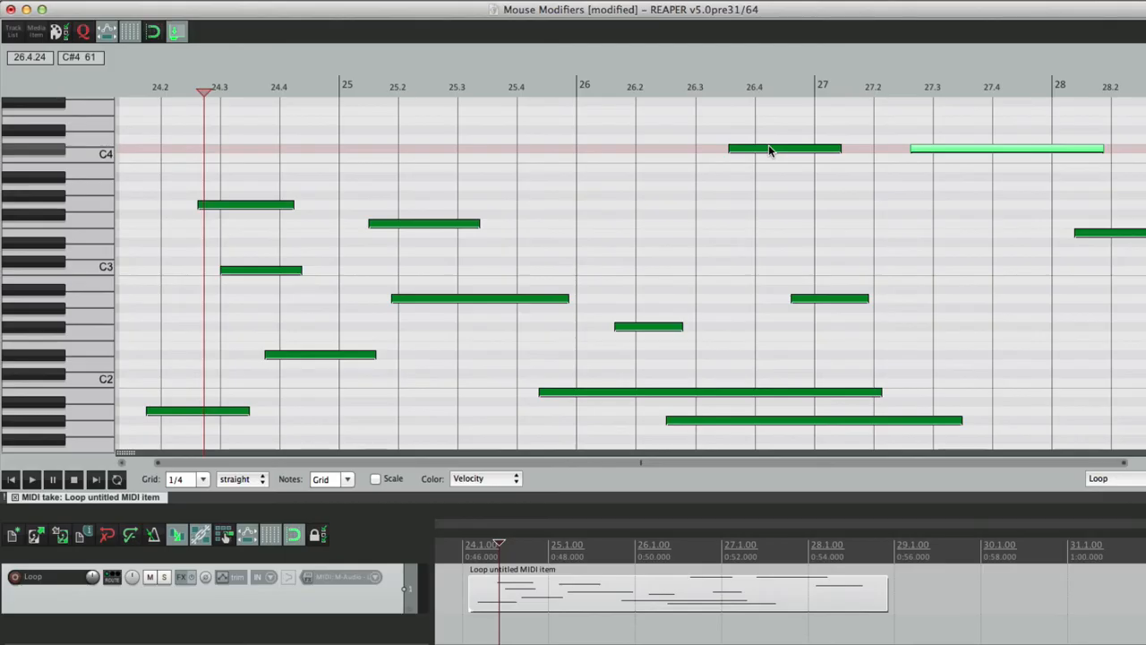
Step: Start playback, select the first C#4 note, the F3 note and the long B1 note in turn, and stop
key(space)
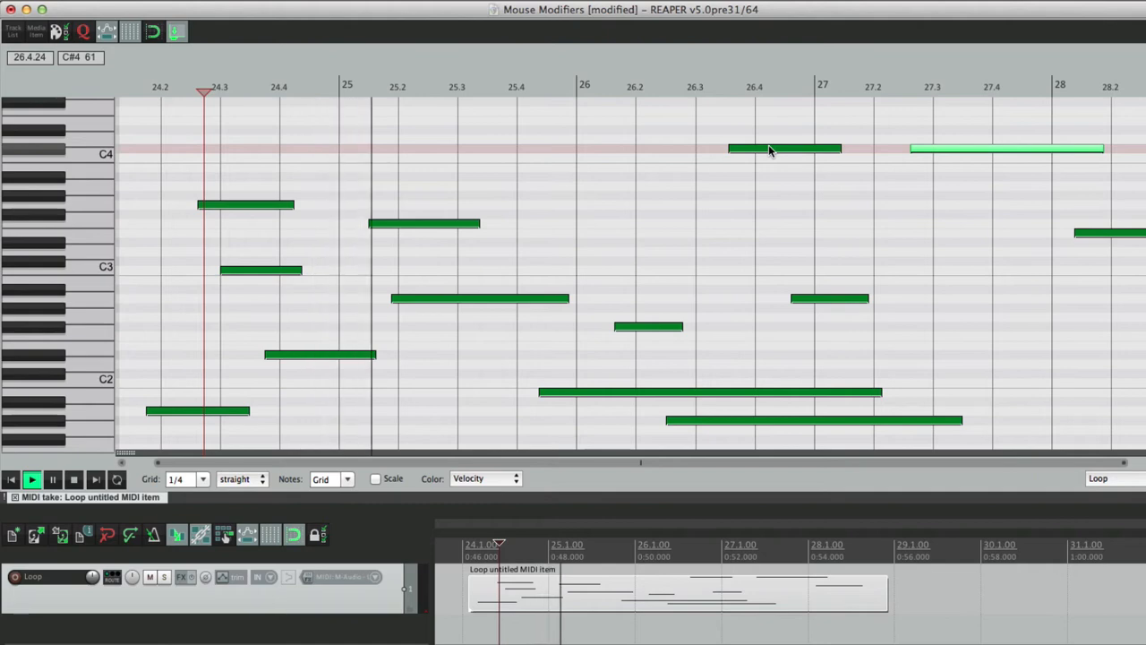
click(769, 147)
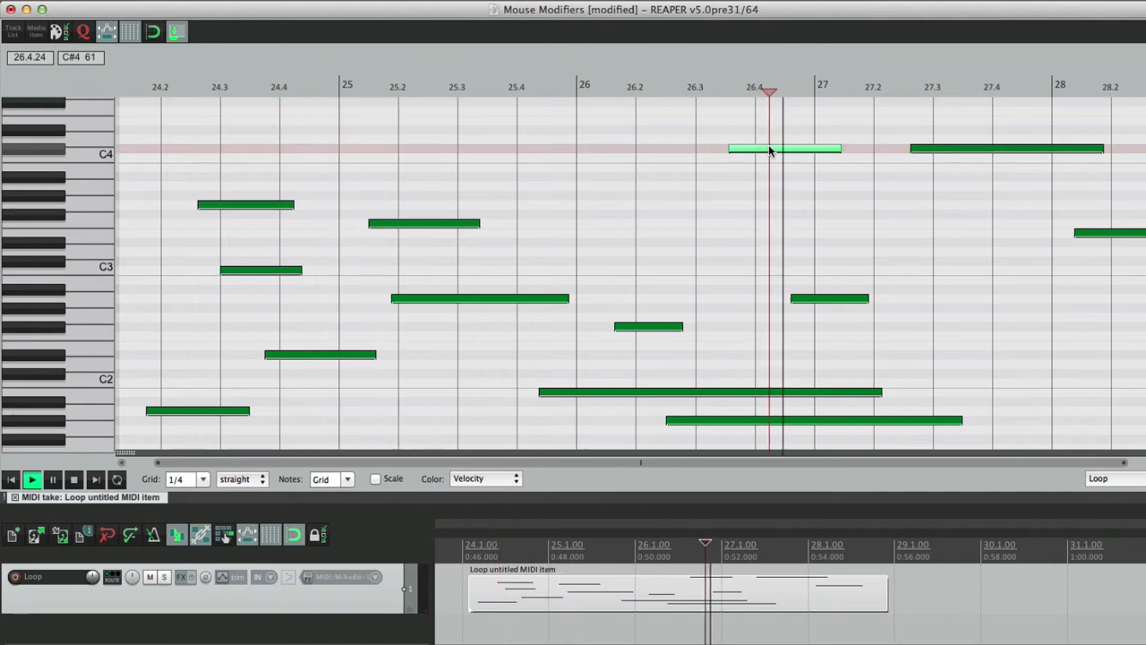
click(438, 223)
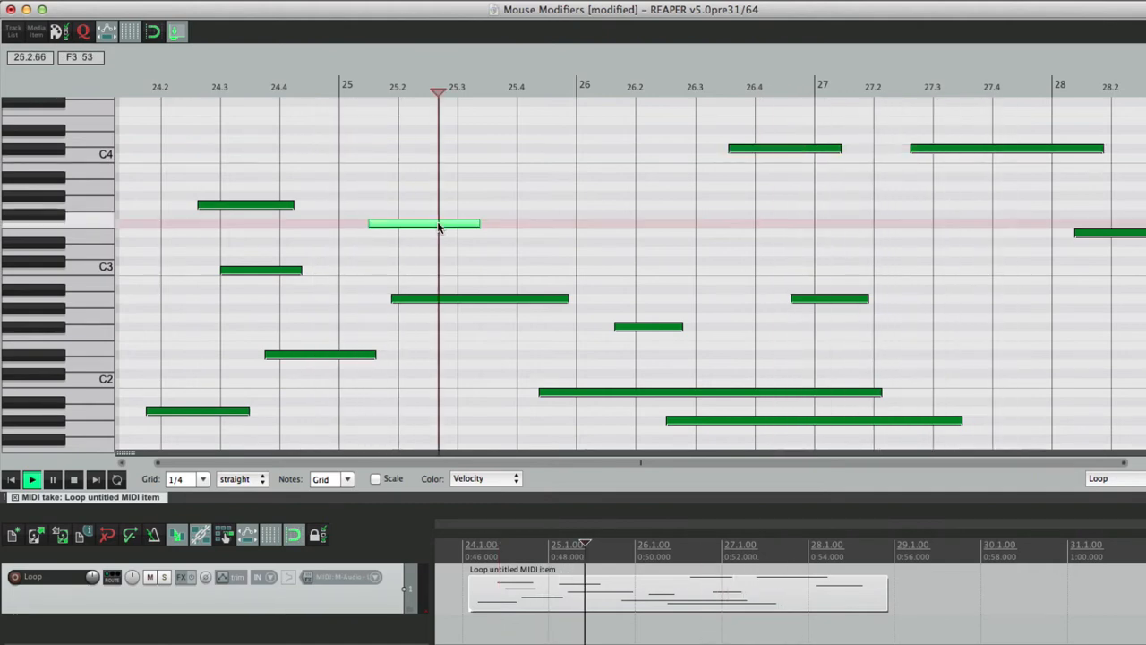
click(667, 394)
key(space)
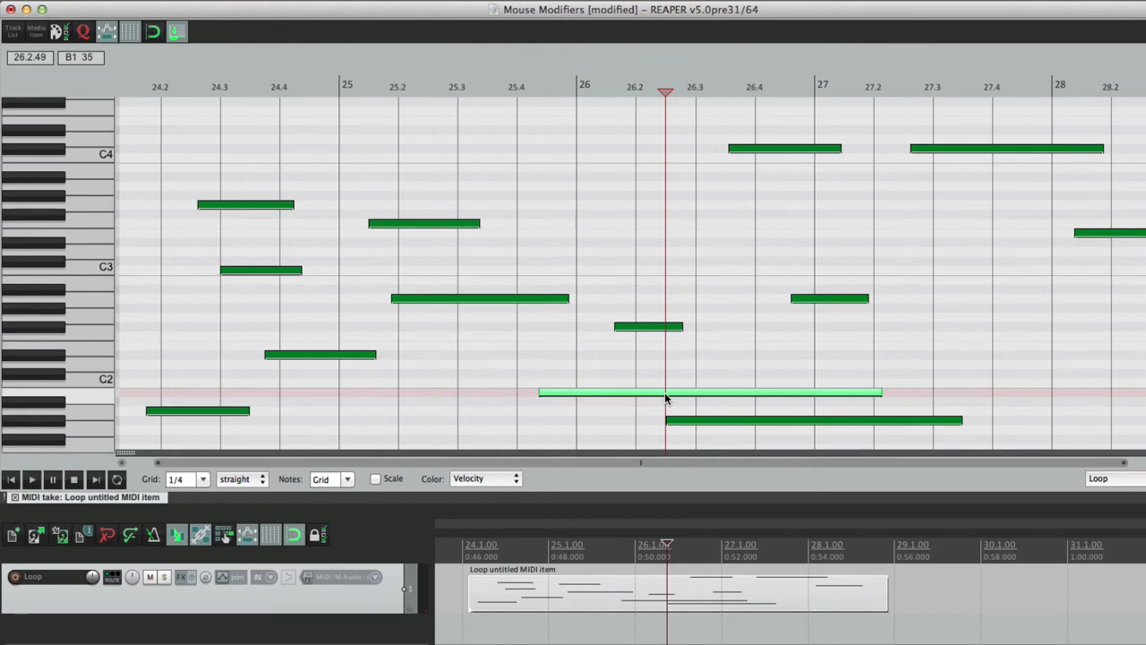
Step: Change the MIDI note left-click default from moving the edit cursor to Select note only
key(super+comma)
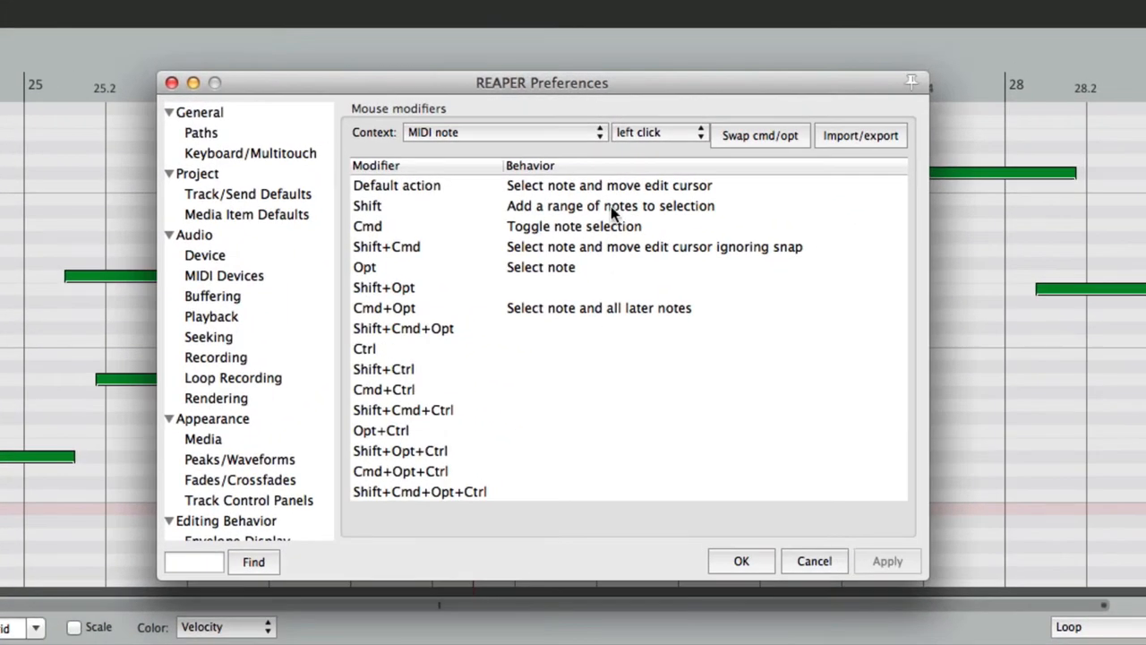
click(596, 184)
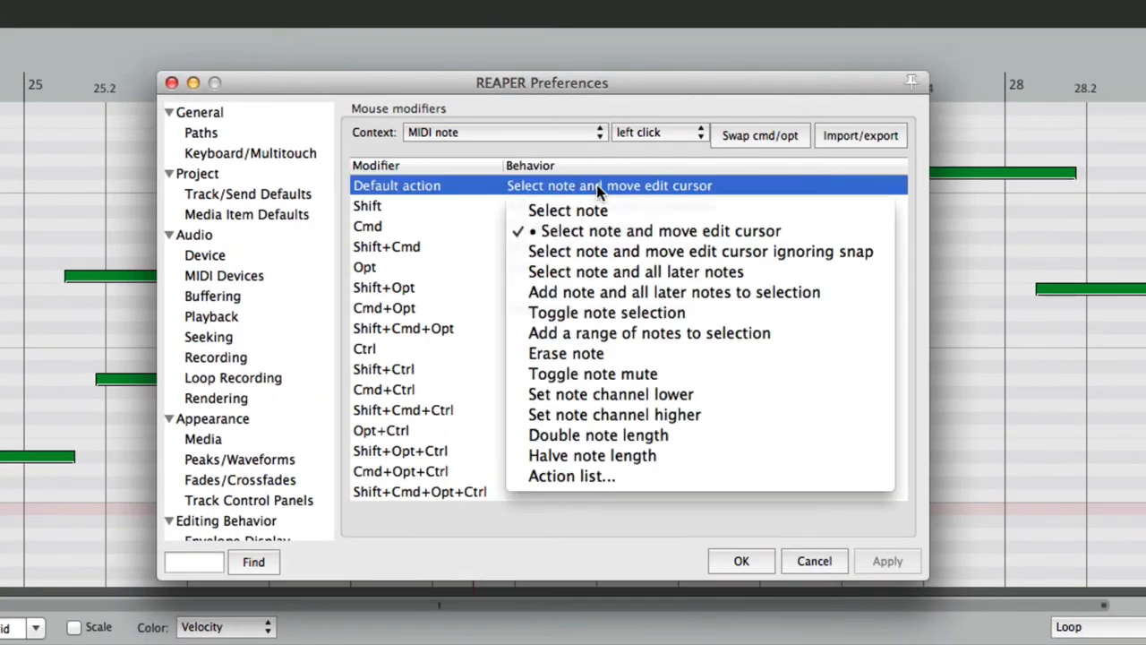
click(617, 210)
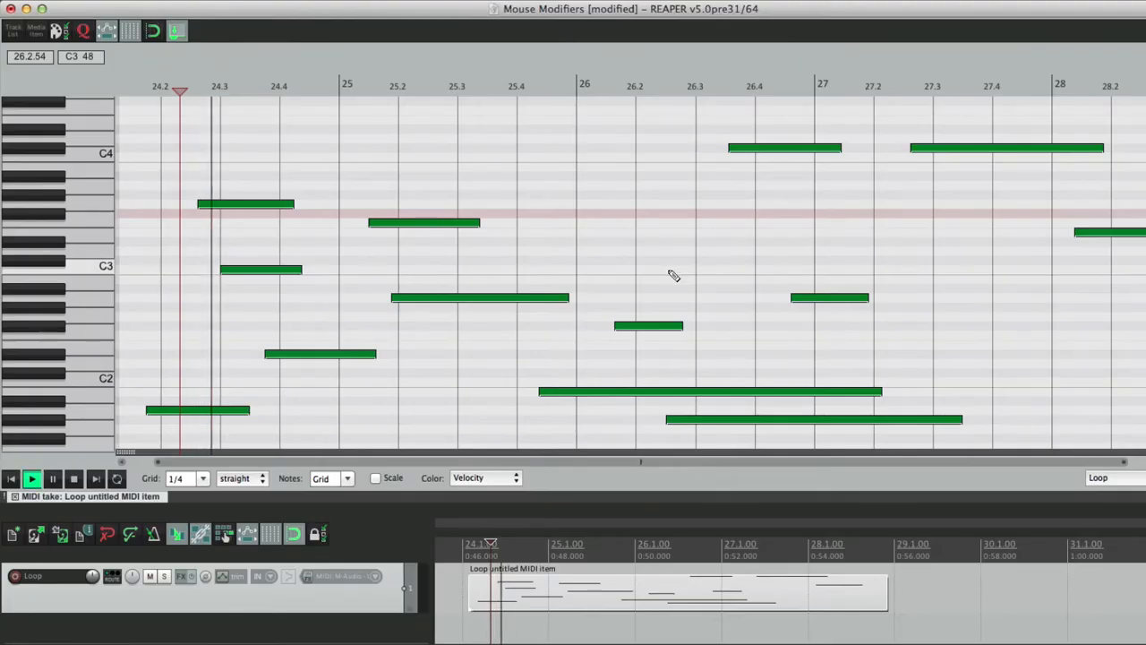
Step: Select the F3 note and both C#4 notes in turn while the loop is playing
click(450, 223)
click(770, 148)
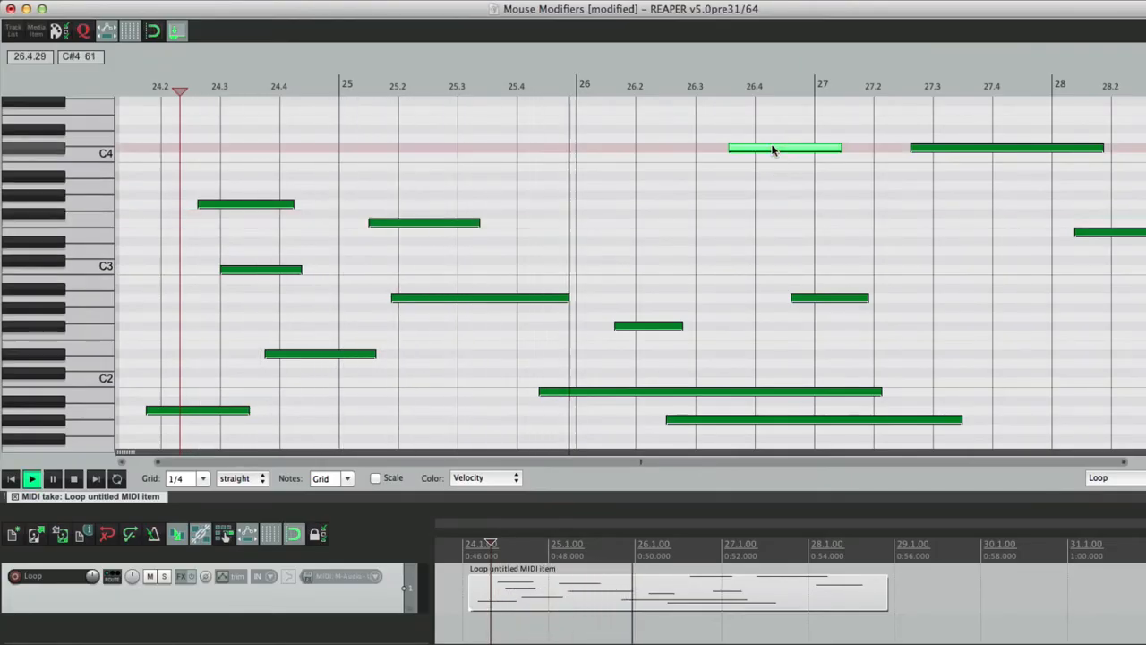
click(958, 149)
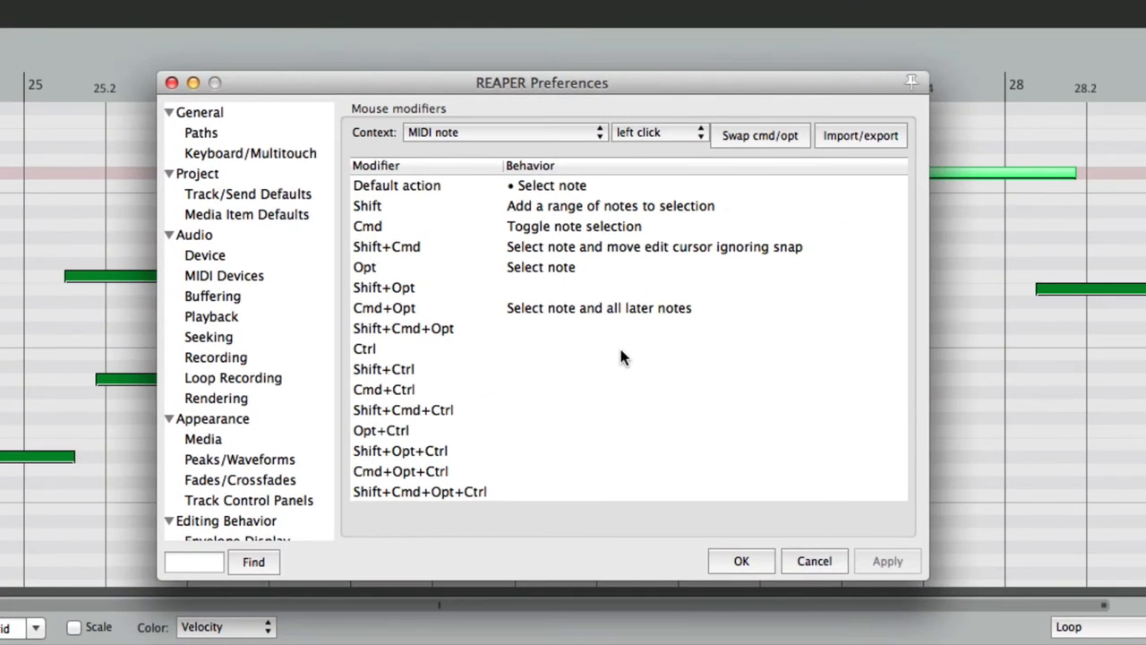
Step: Set the default left-click action for MIDI notes to Select note and all later notes
click(590, 270)
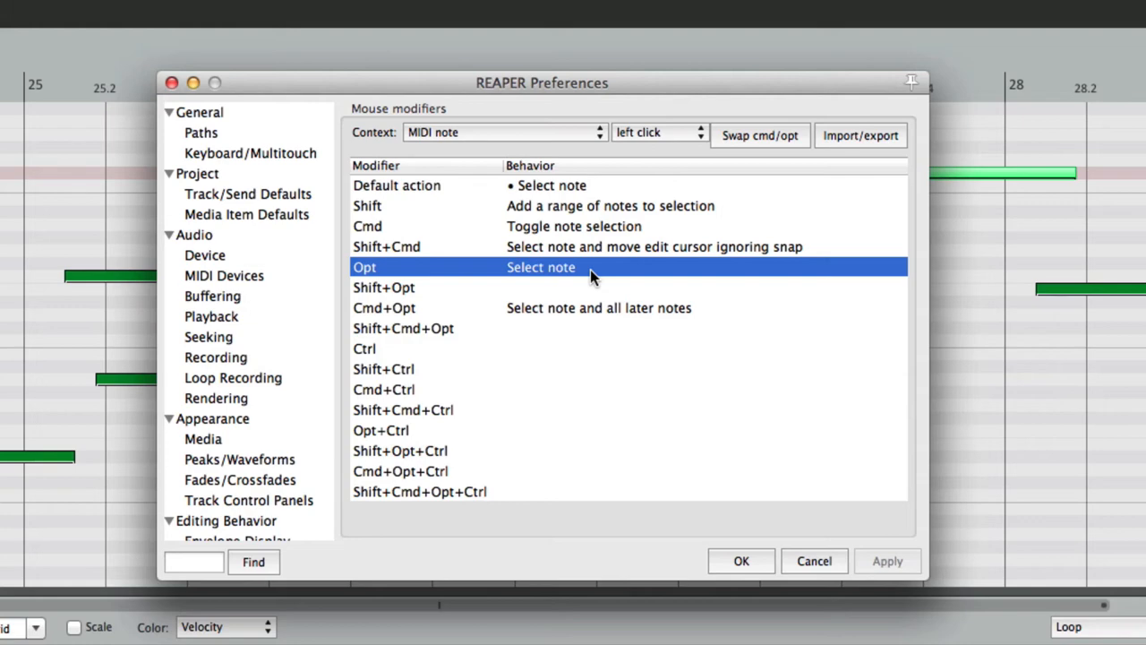
click(580, 185)
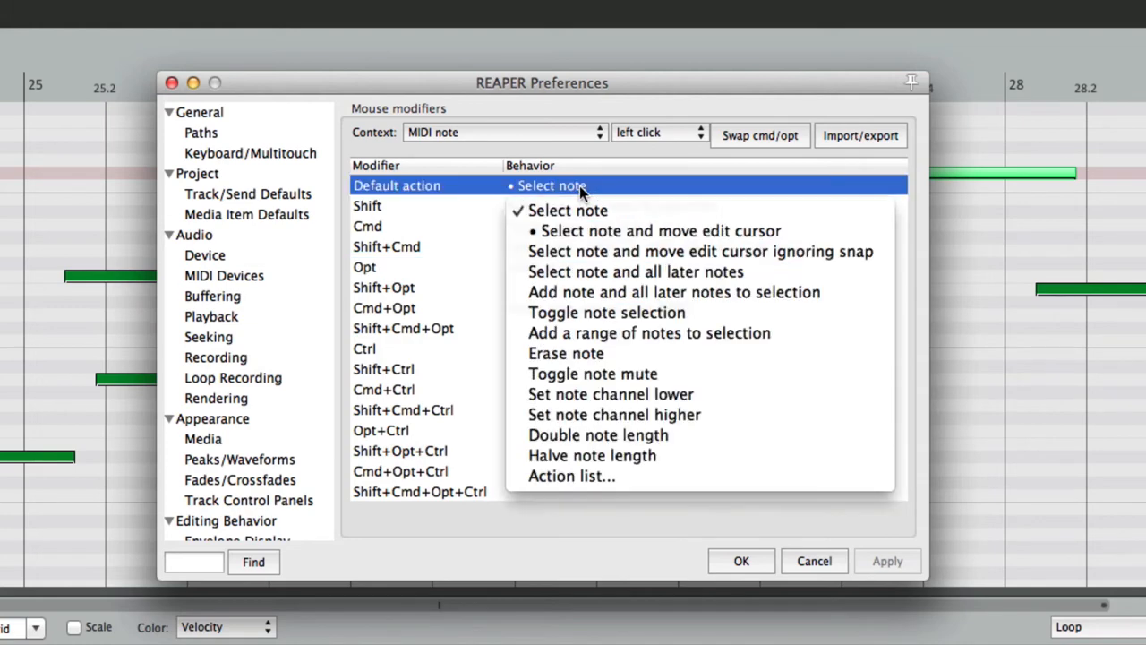
click(628, 272)
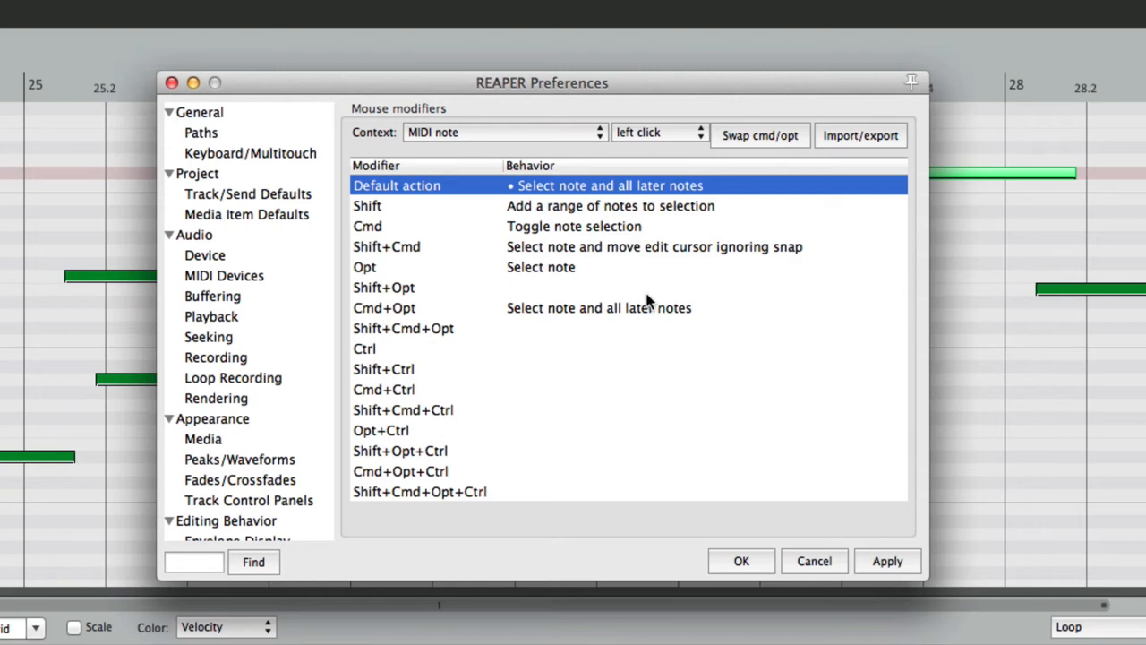
click(601, 307)
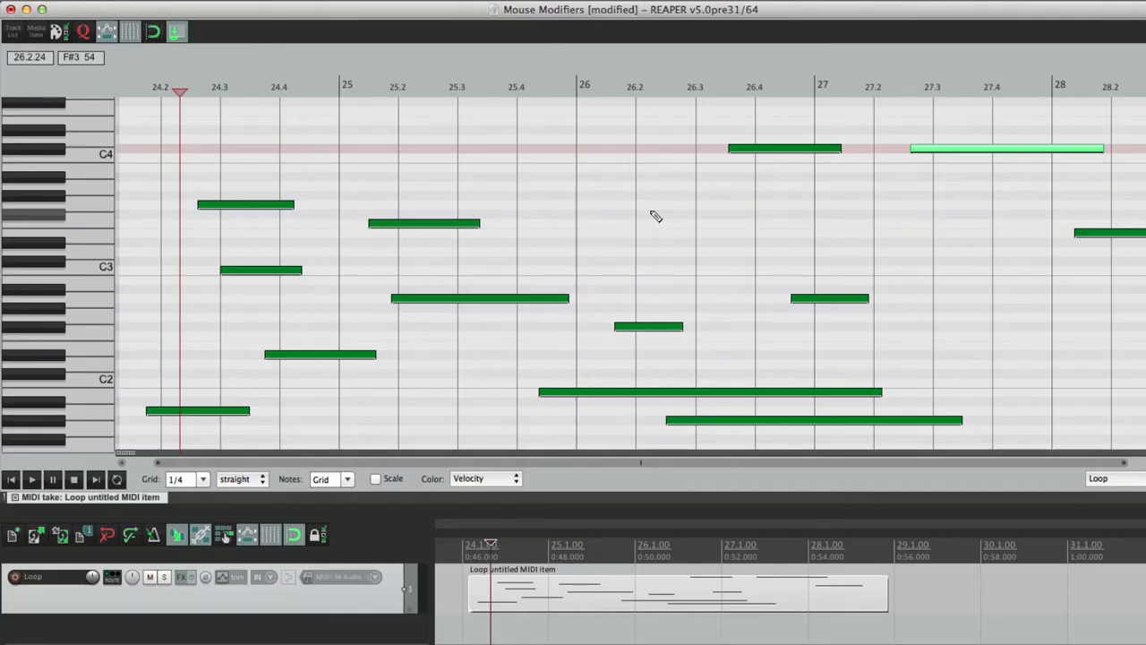
Step: Select all notes from the first C#4 note, clear the selection, and delete all notes from the low G#1 note onward, undoing the deletion
click(757, 150)
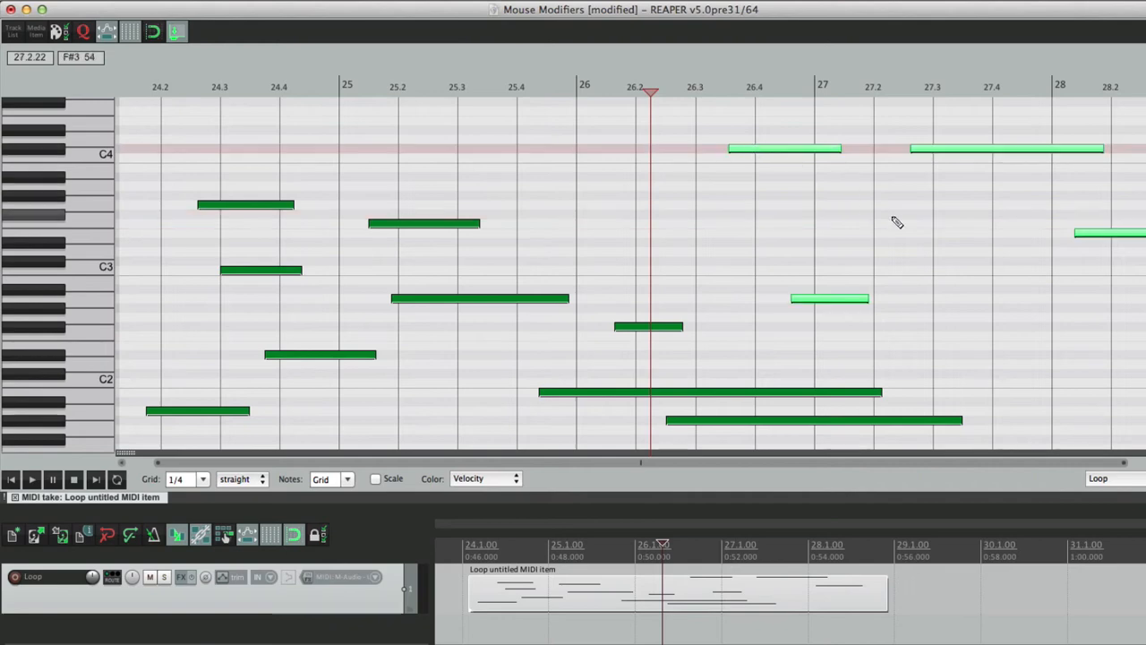
click(601, 205)
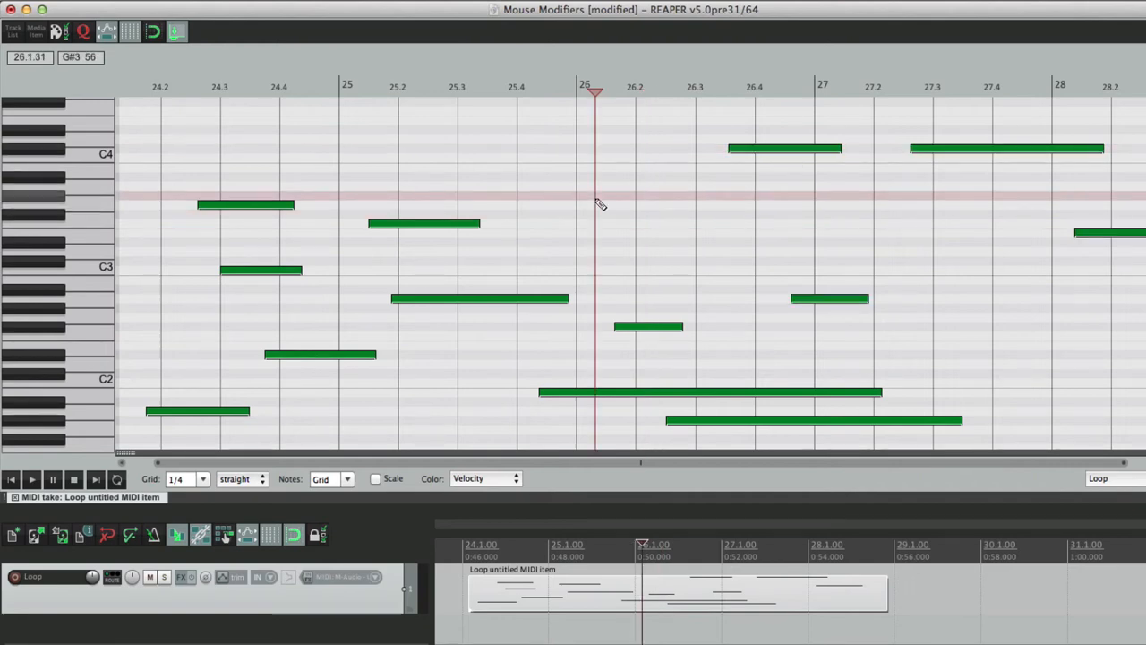
click(739, 420)
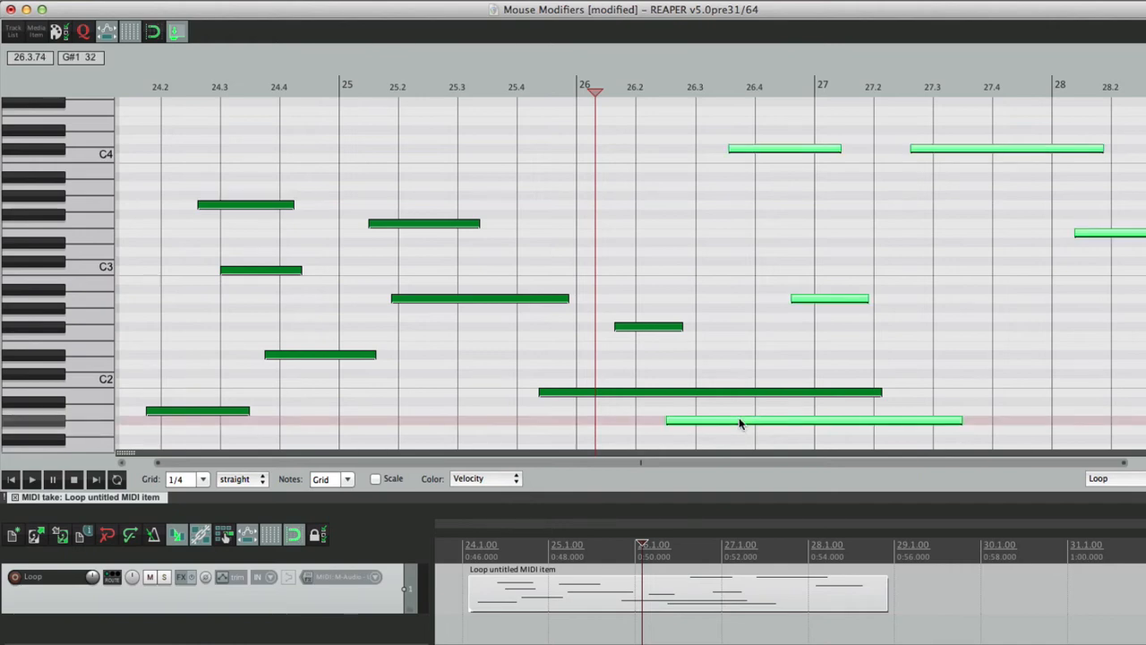
key(Delete)
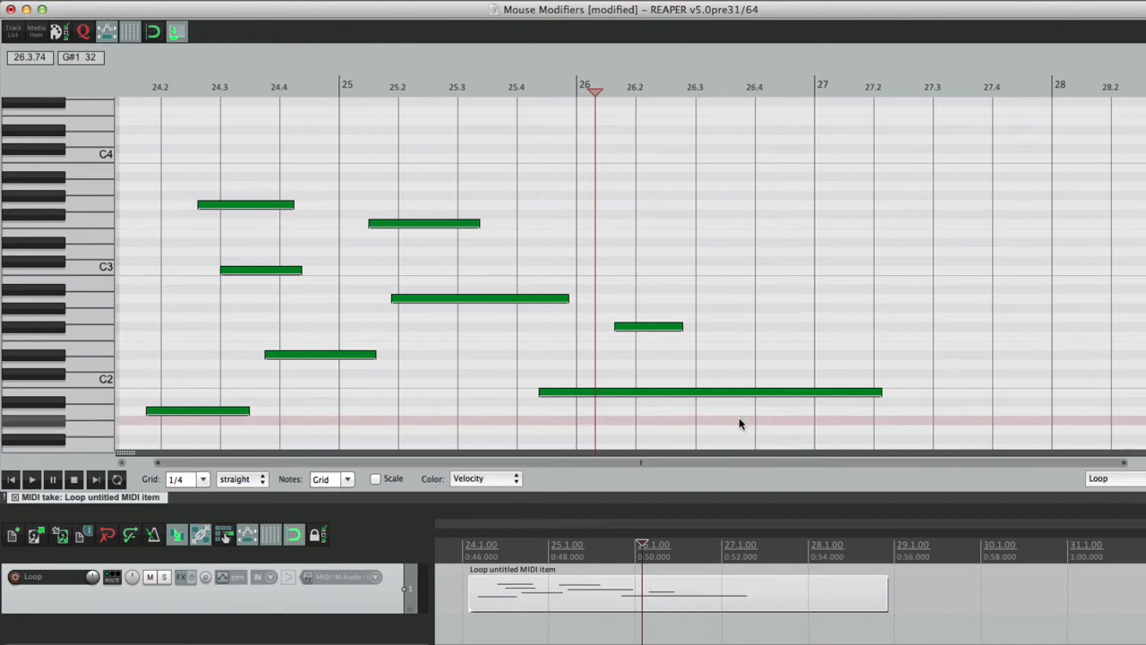
key(super+z)
Step: Set the default left-click action for MIDI notes to Toggle note selection
key(super+comma)
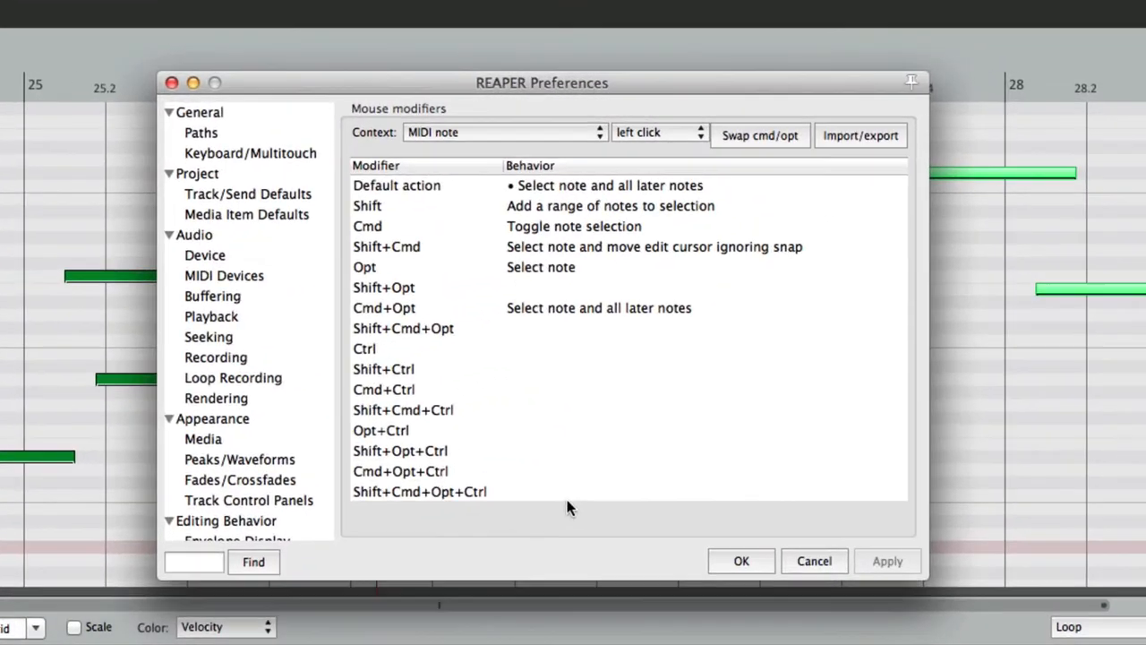
click(776, 156)
click(626, 184)
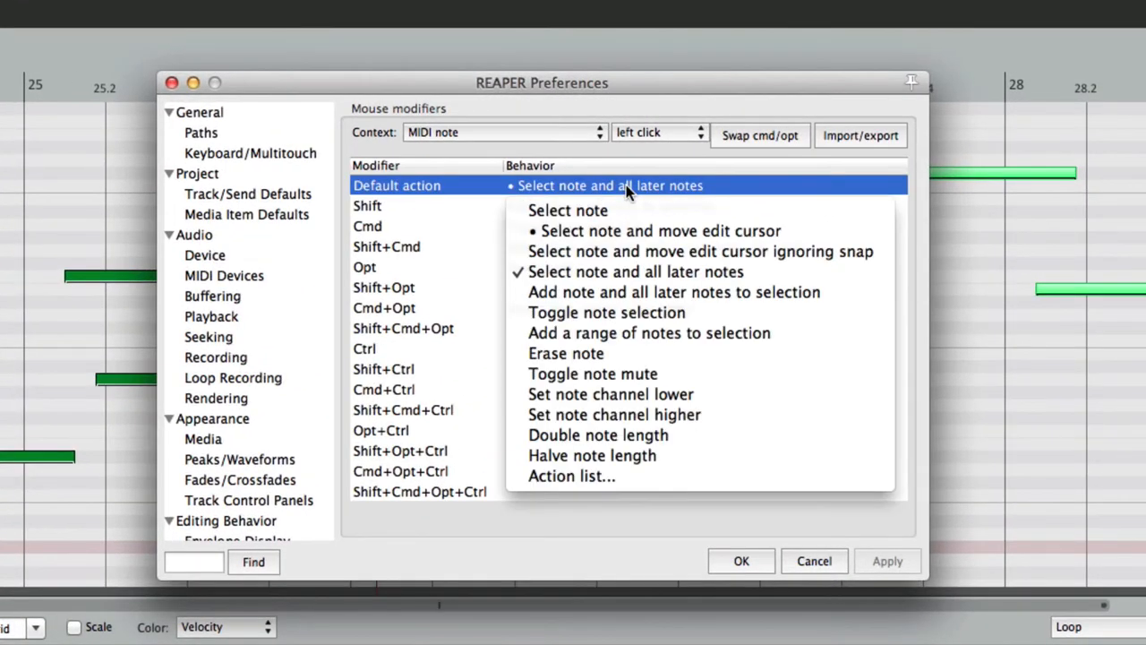
click(687, 316)
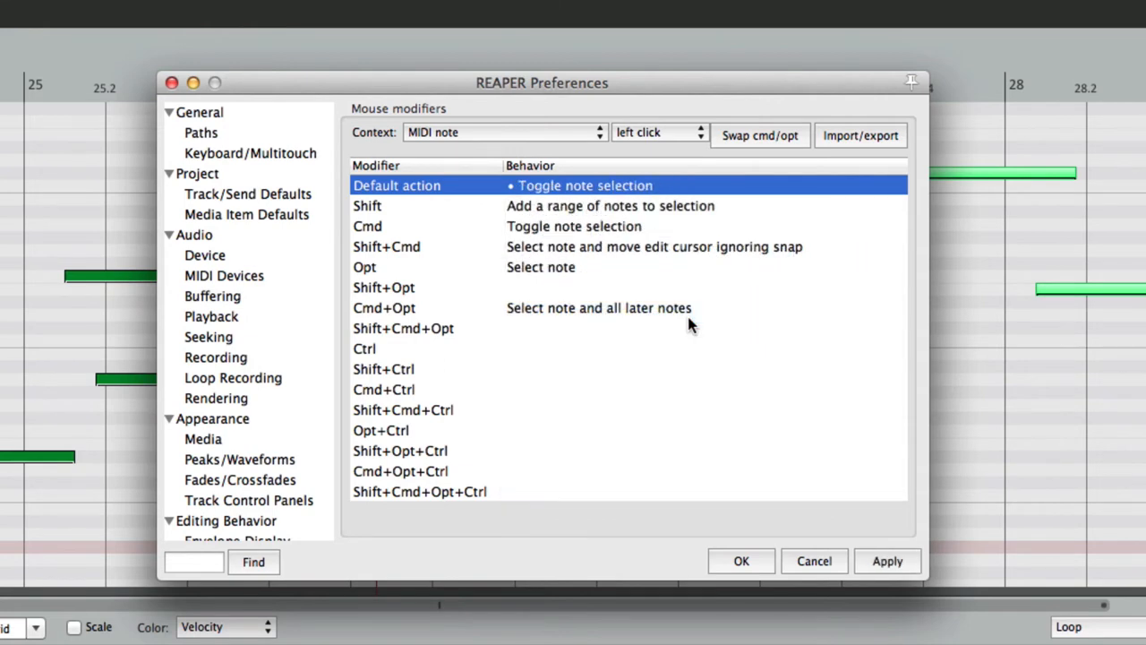
Step: Clear the note selection and toggle the selection of both C#4 notes and the short F#2 note
click(642, 227)
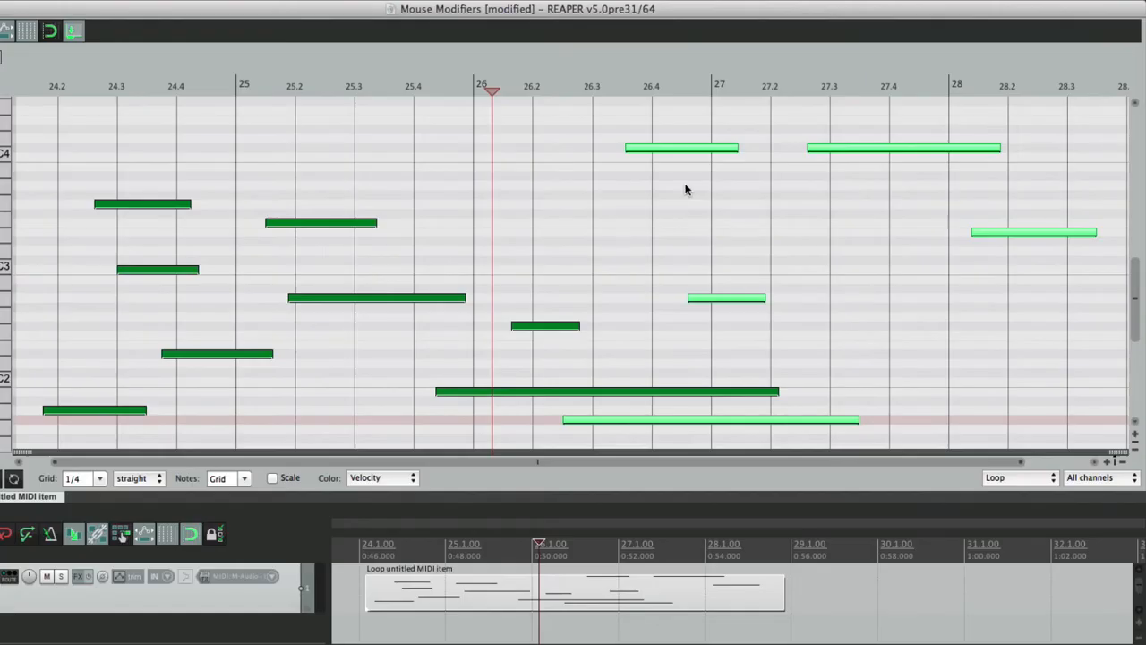
click(645, 199)
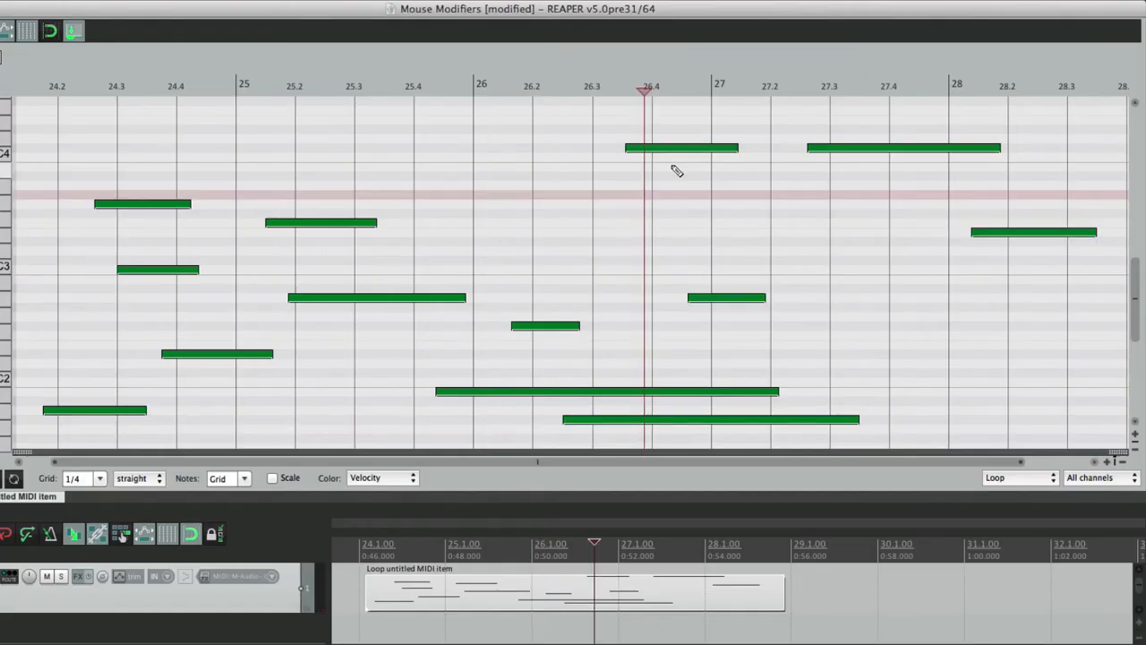
click(680, 149)
super+click(863, 148)
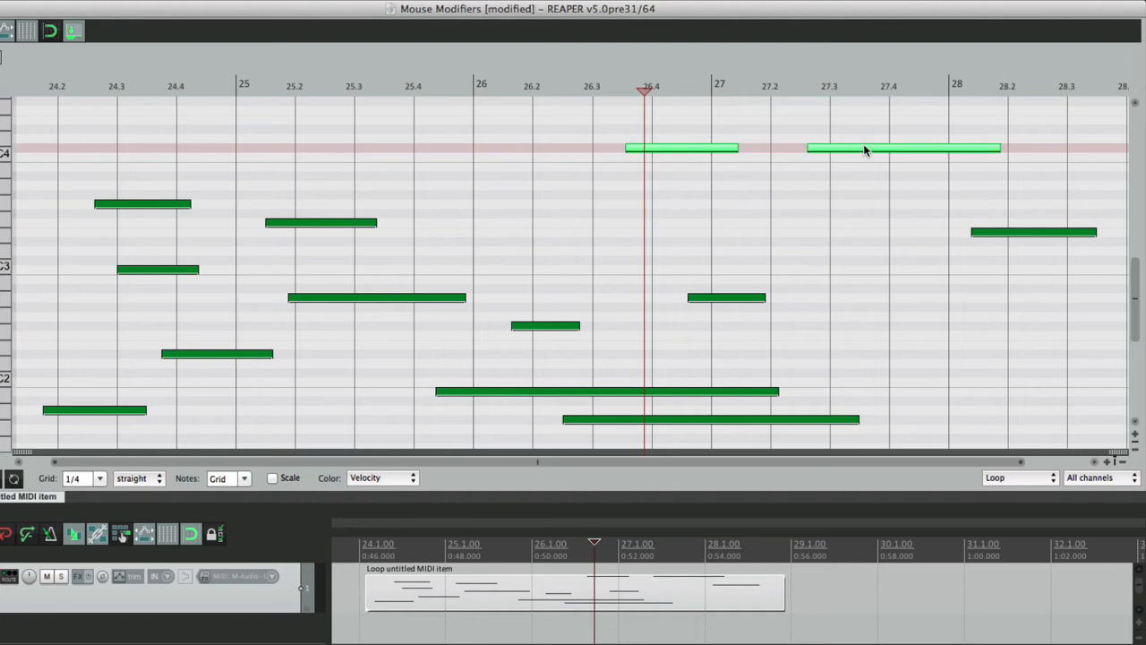
super+click(865, 149)
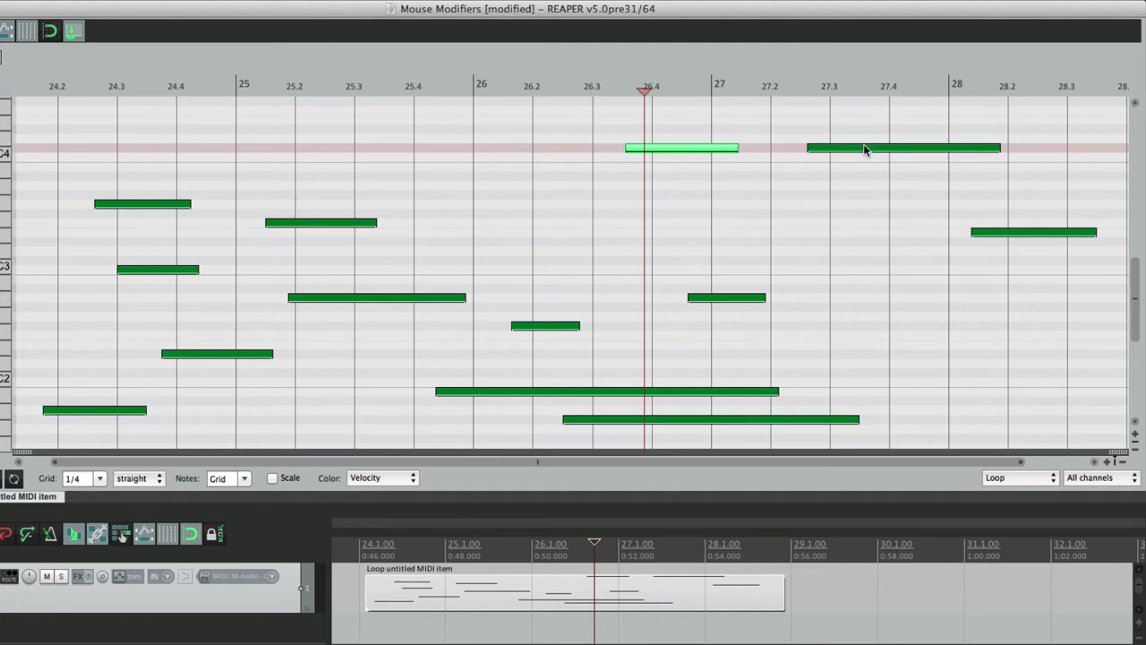
super+click(700, 152)
super+click(699, 152)
super+click(699, 152)
click(565, 330)
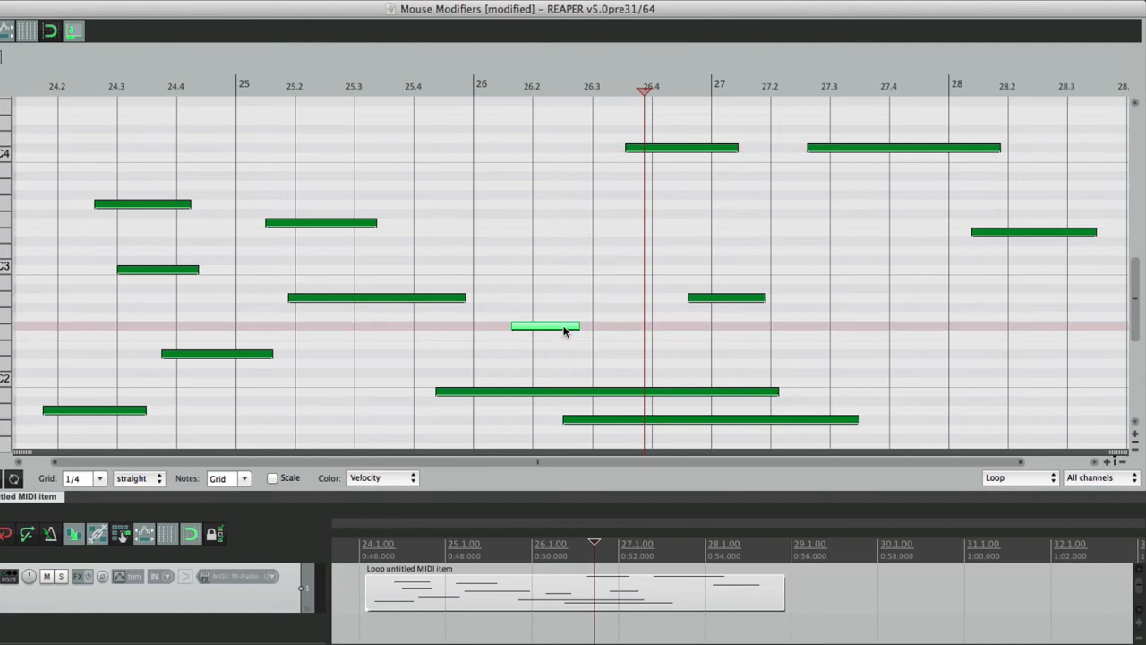
click(564, 331)
Step: Set the default left-click action for MIDI notes to Add a range of notes to selection
key(super+comma)
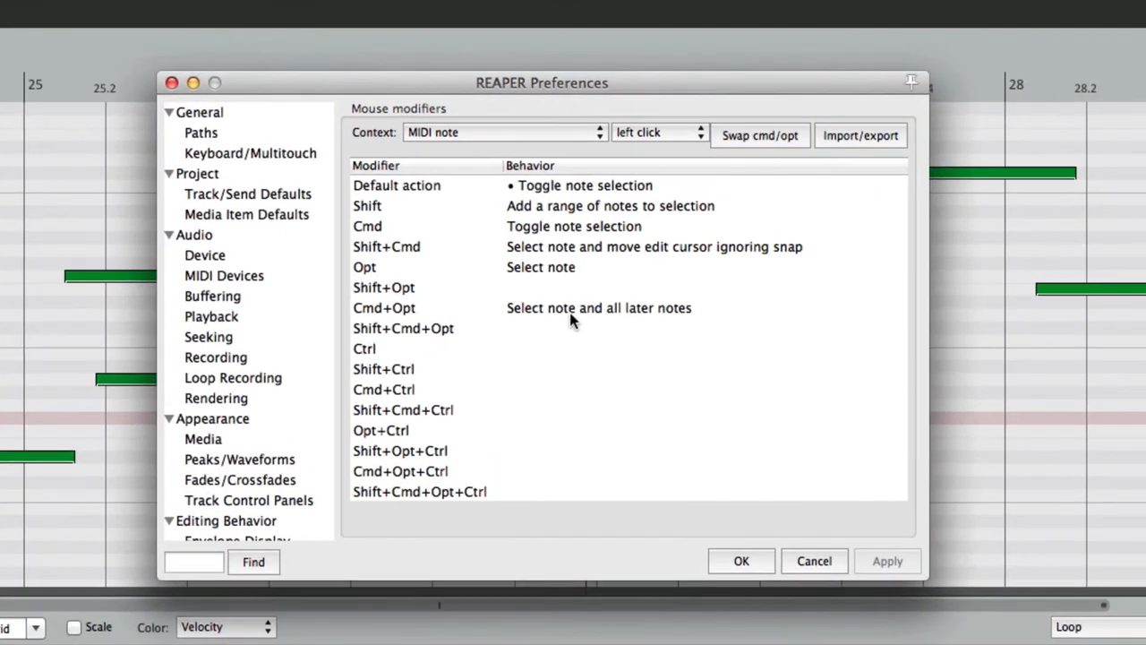
double_click(557, 186)
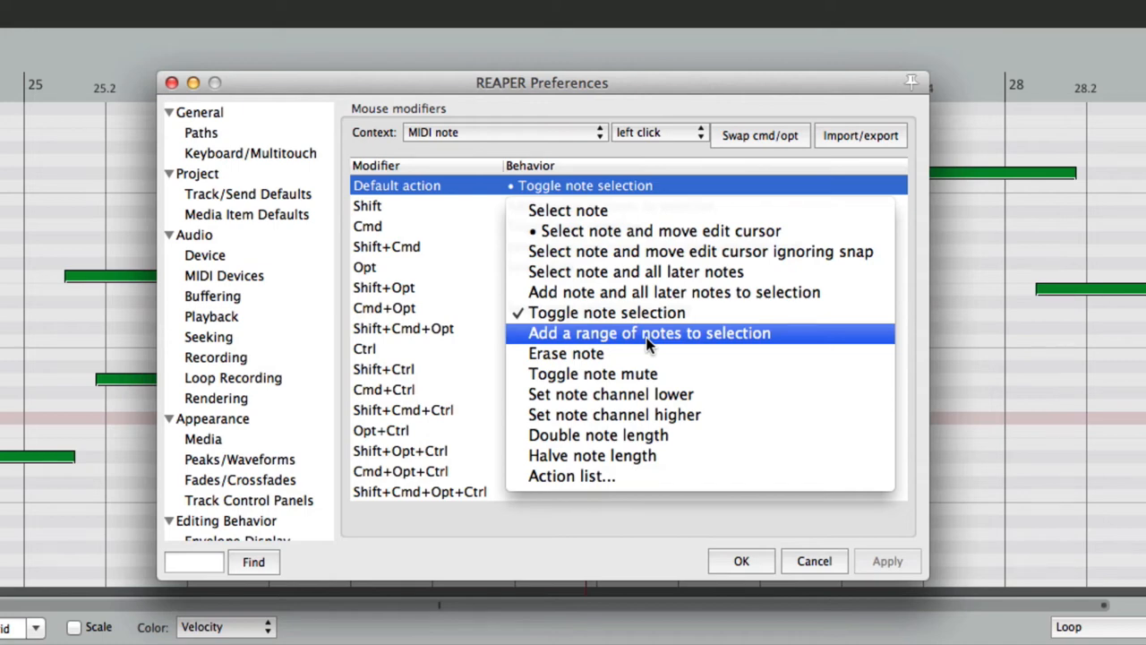
click(647, 334)
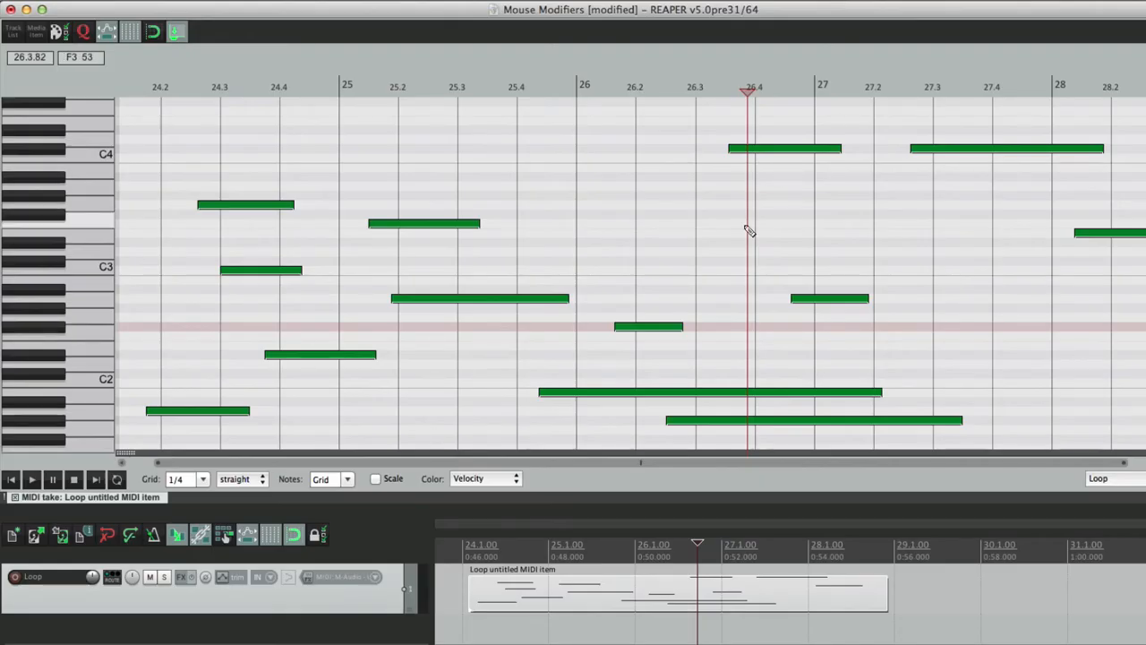
Step: Build a range selection from the F#2 note through the two long low notes and up to the C#4 notes
click(648, 328)
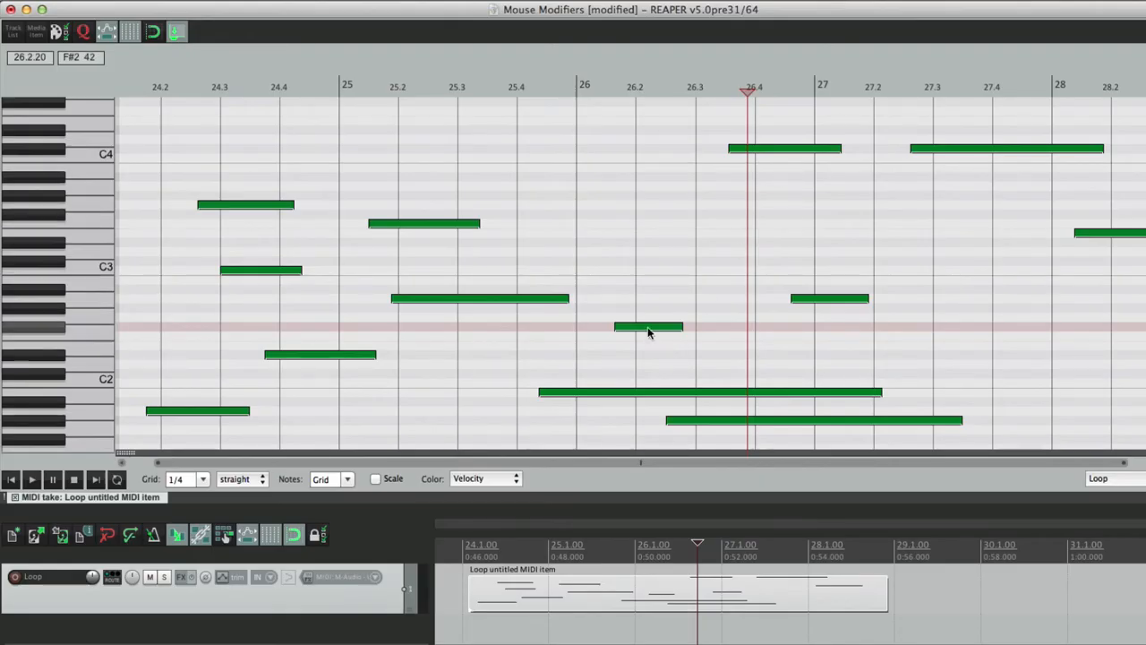
ctrl+click(729, 391)
ctrl+click(737, 421)
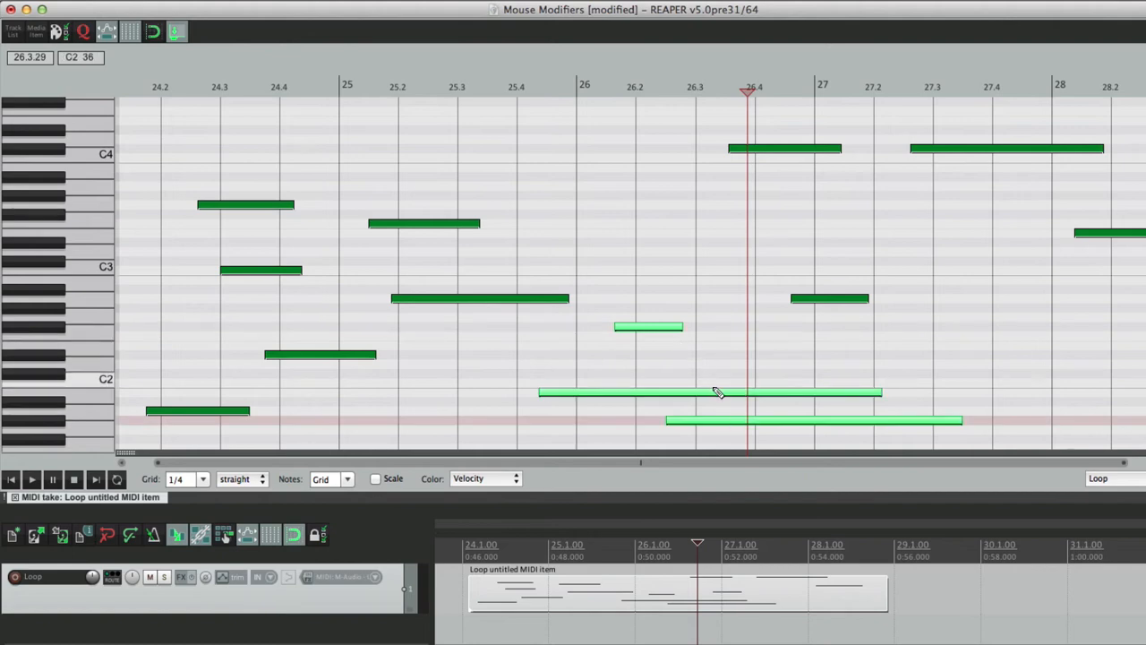
shift+click(822, 149)
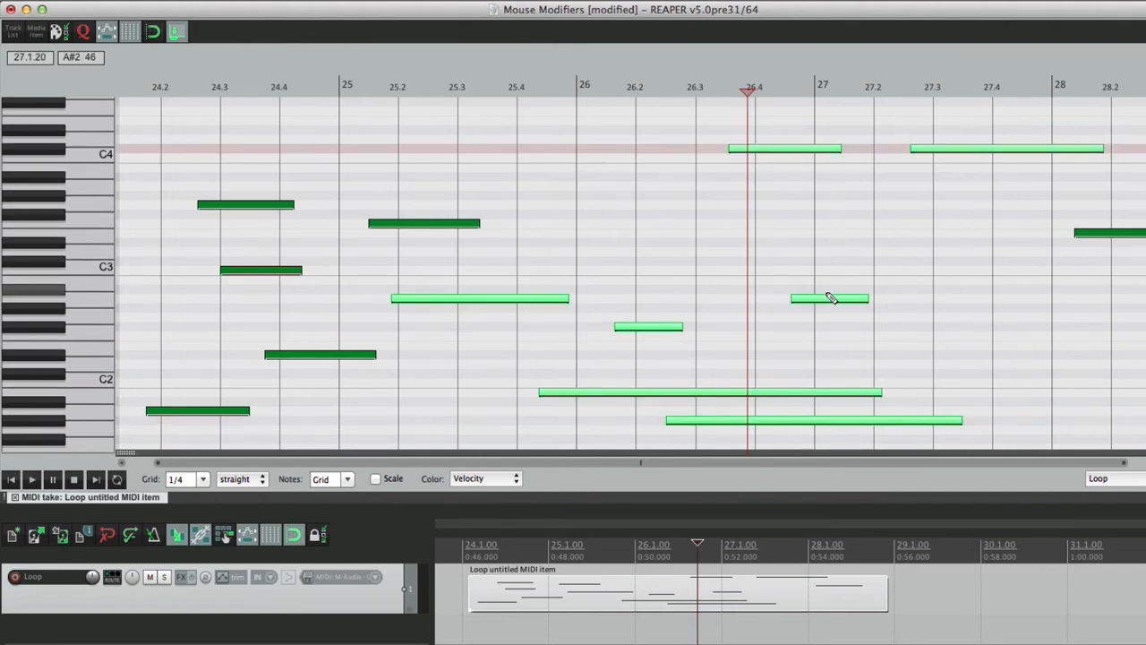
Step: Set the default left-click action for MIDI notes to Erase note
key(super+comma)
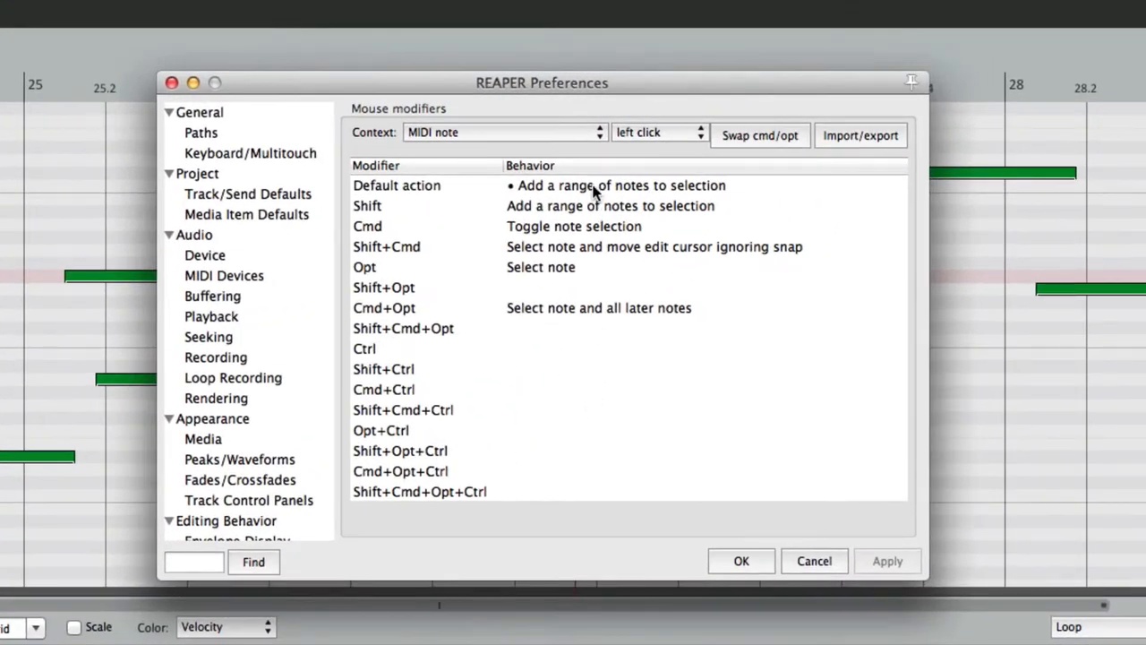
click(708, 169)
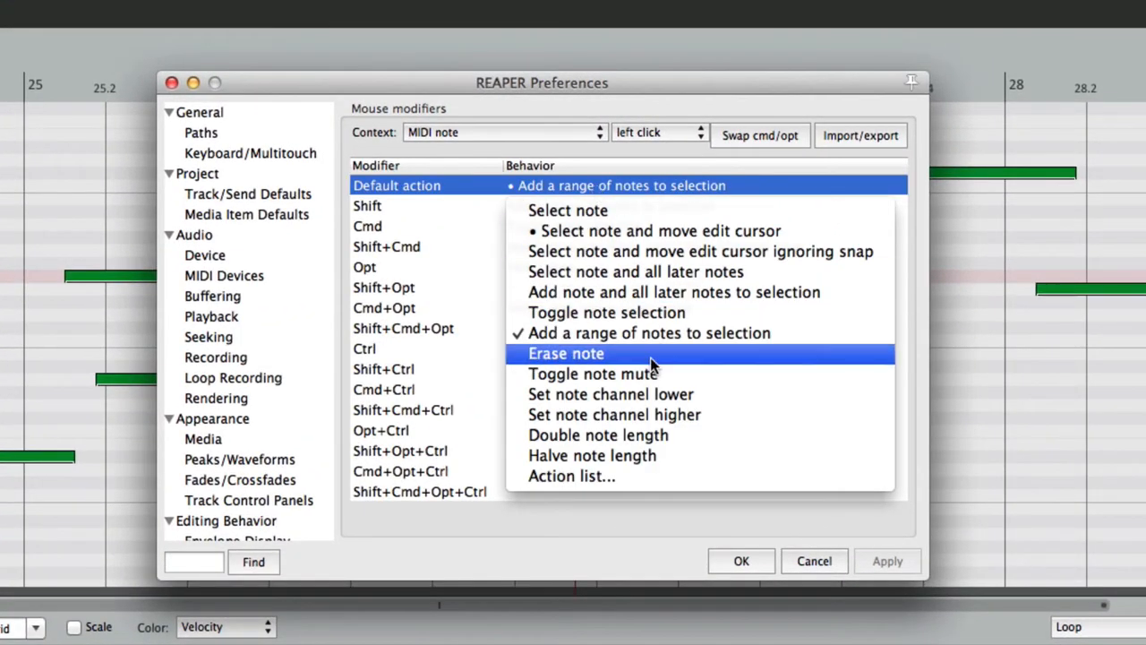
click(650, 358)
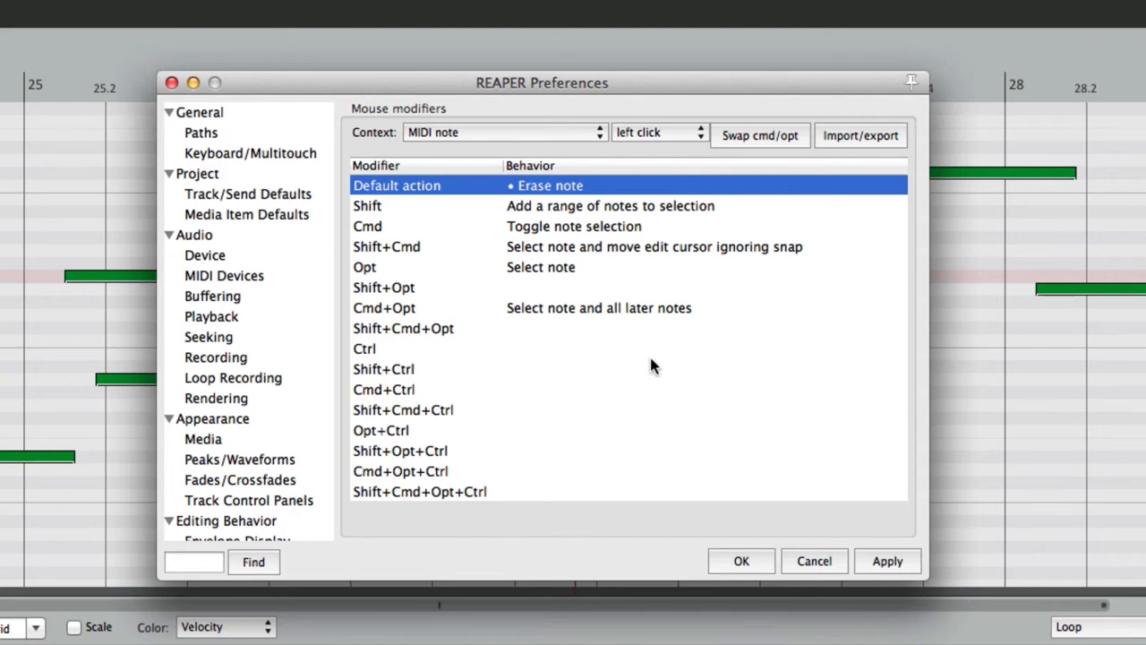
Step: Set the default left-click action for MIDI notes to Select note and the Ctrl left-click action to Erase note
click(589, 182)
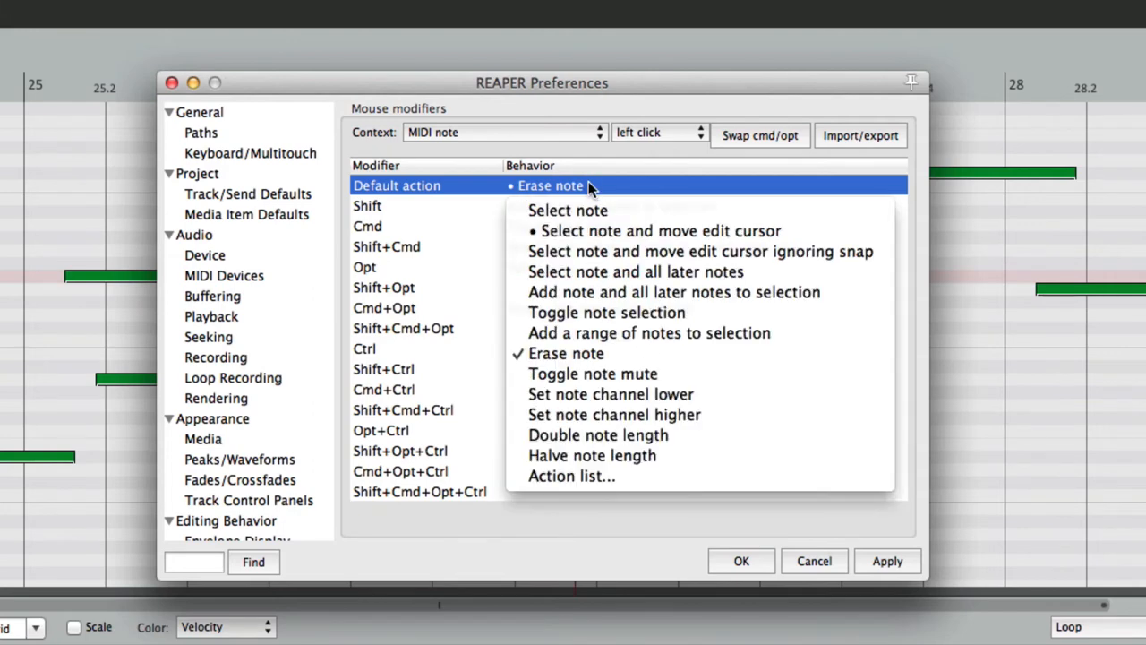
click(613, 212)
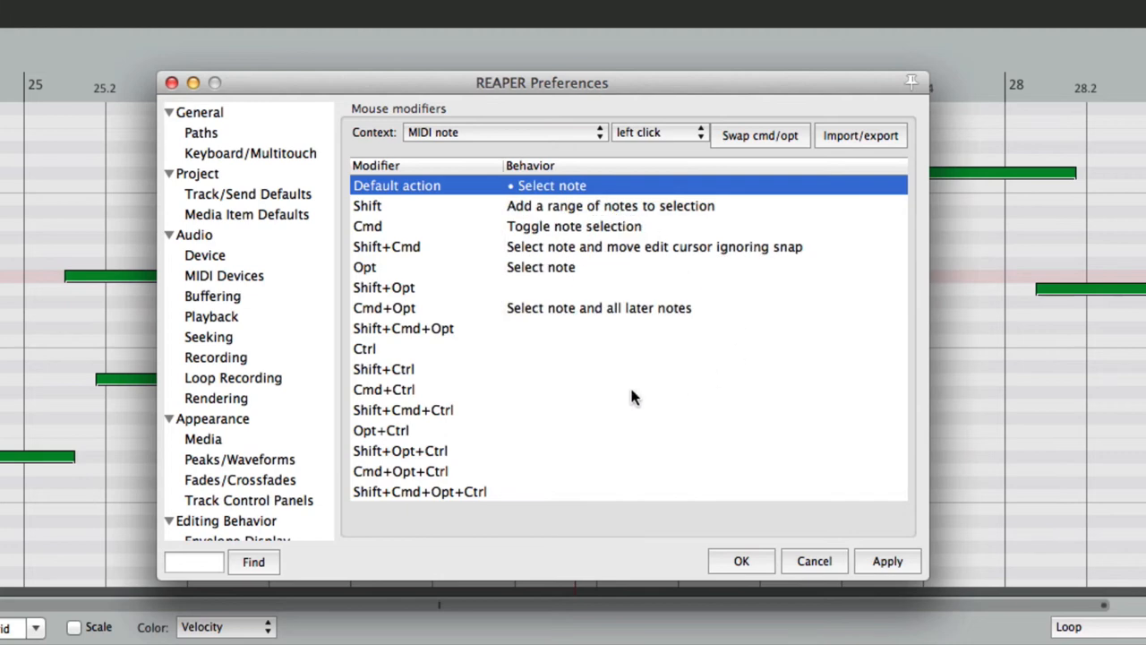
click(547, 348)
click(546, 348)
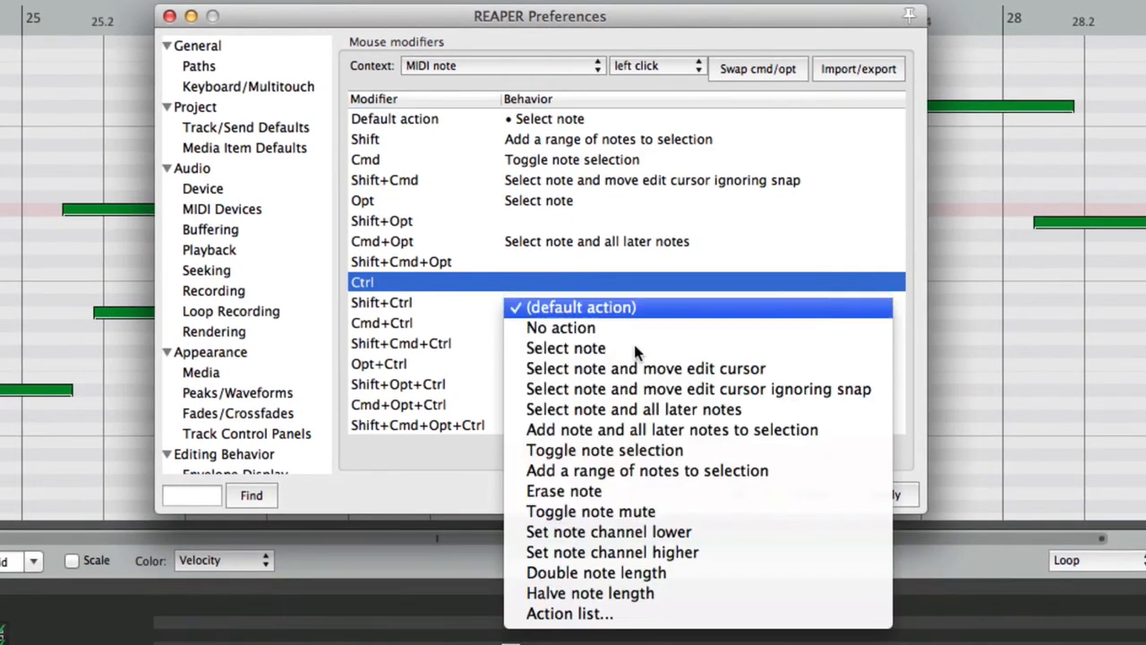
click(643, 485)
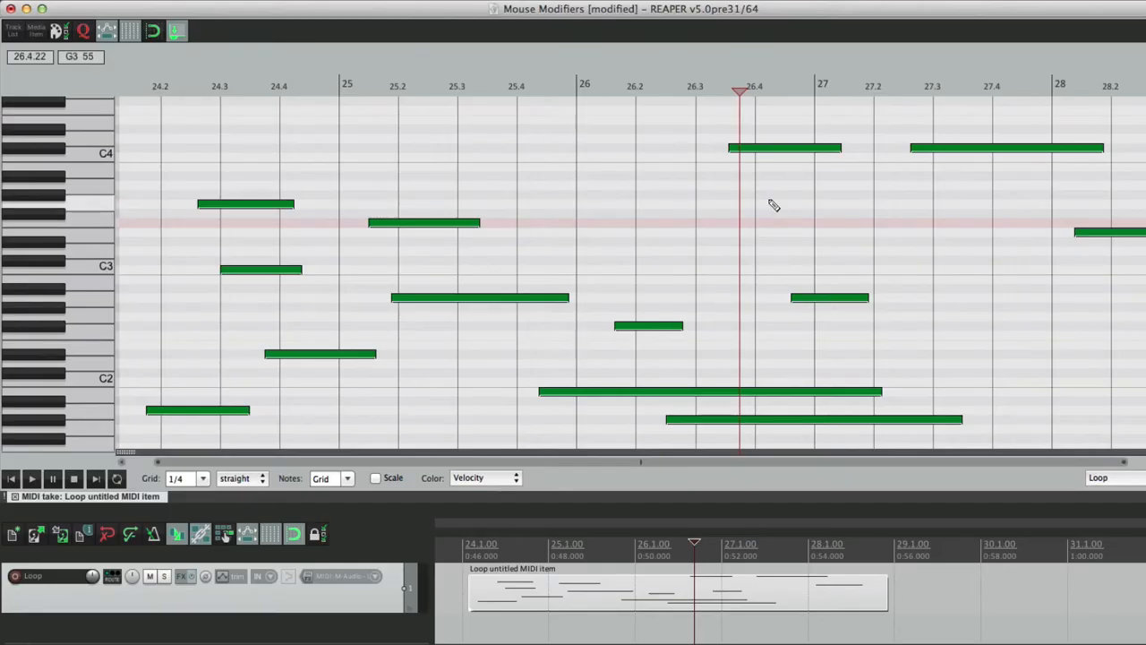
Step: Erase both C#4 notes and the short A#2 note near bar 27 using the Ctrl modifier
ctrl+click(793, 149)
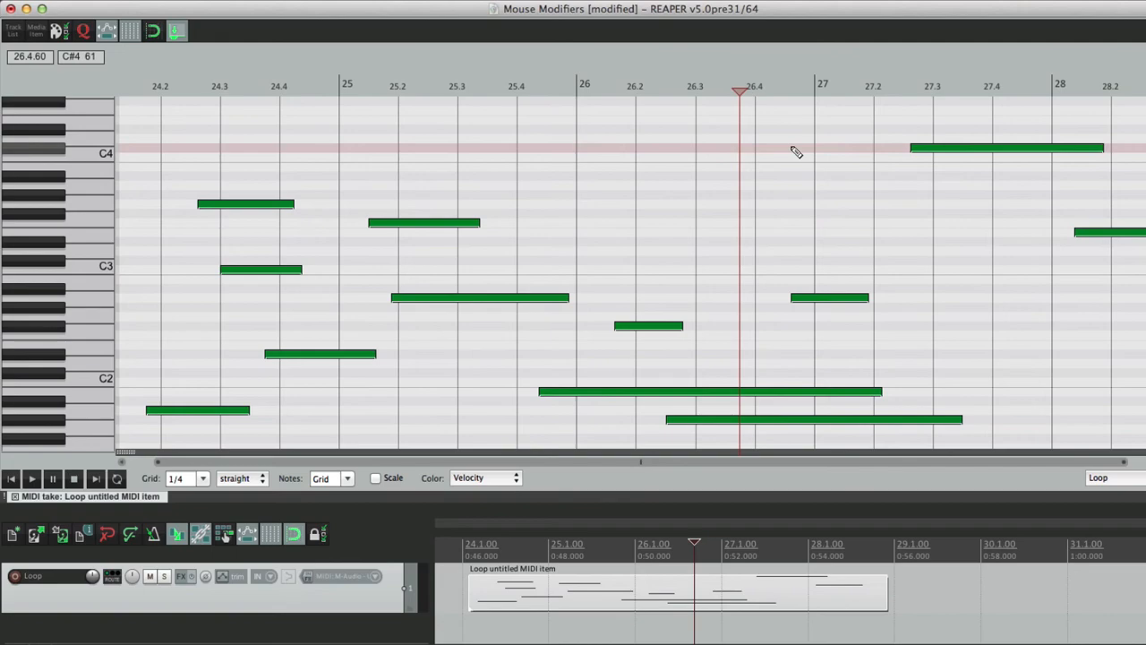
ctrl+click(934, 151)
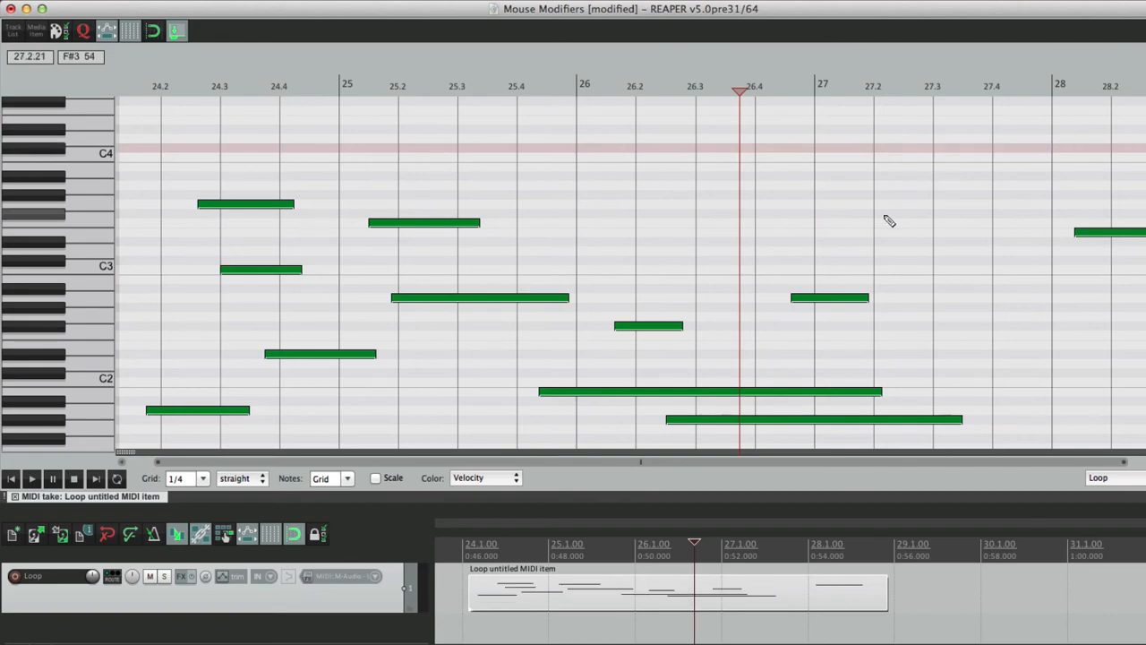
ctrl+click(853, 299)
Step: Change the Ctrl left-click action for MIDI notes to Toggle note mute and apply the preferences
key(super+comma)
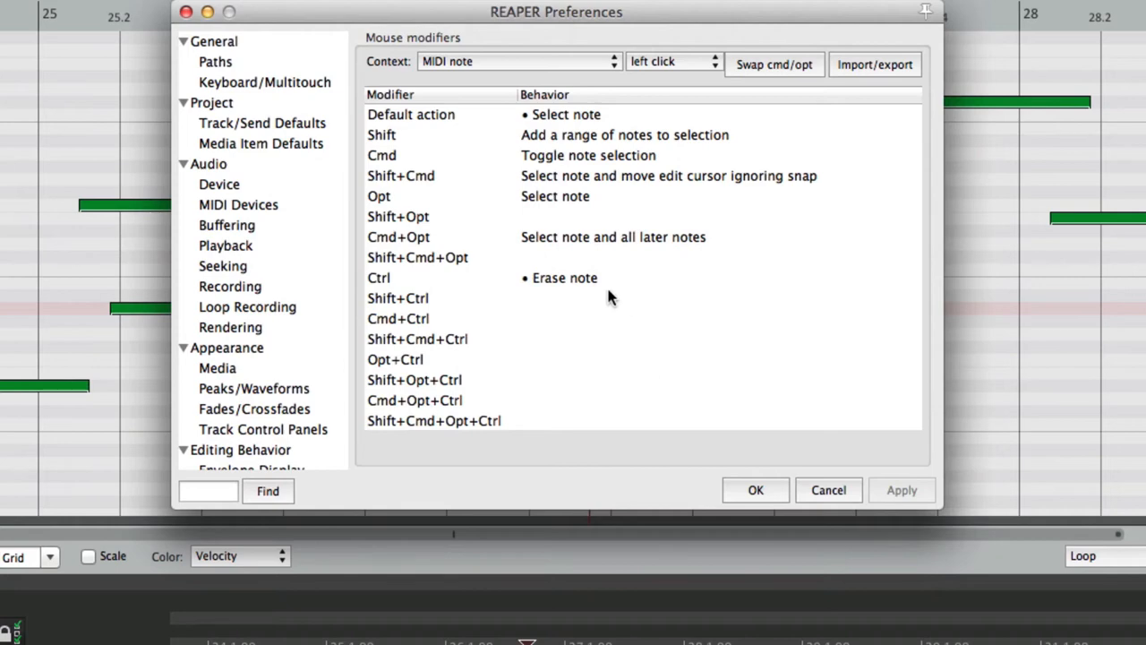
click(742, 280)
double_click(593, 279)
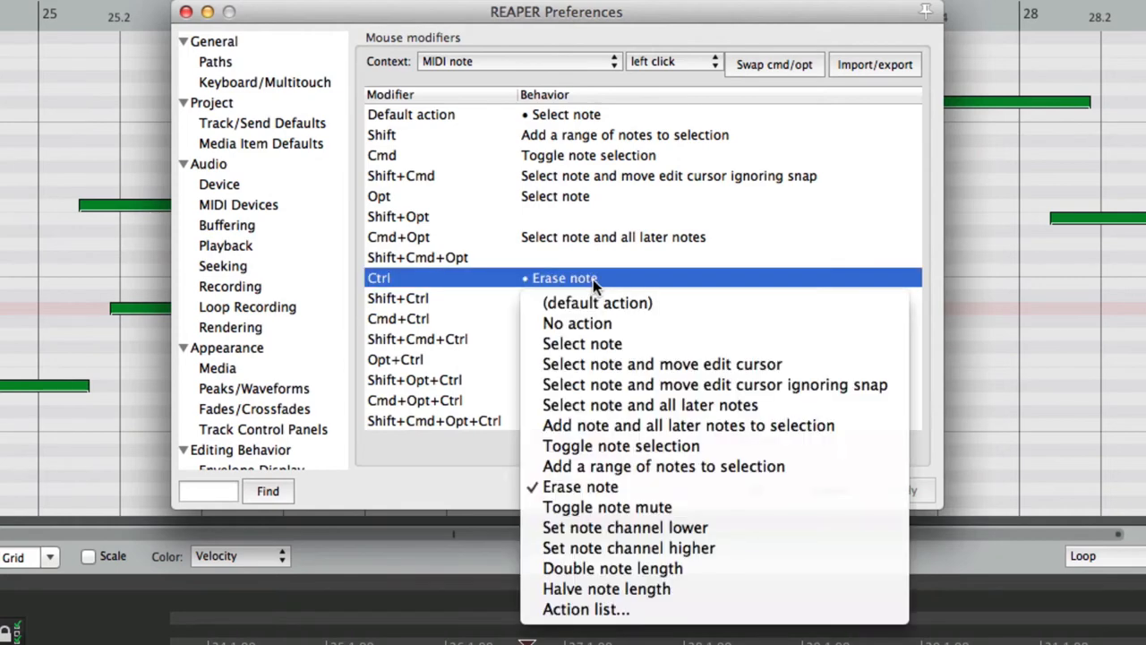
click(711, 507)
key(Return)
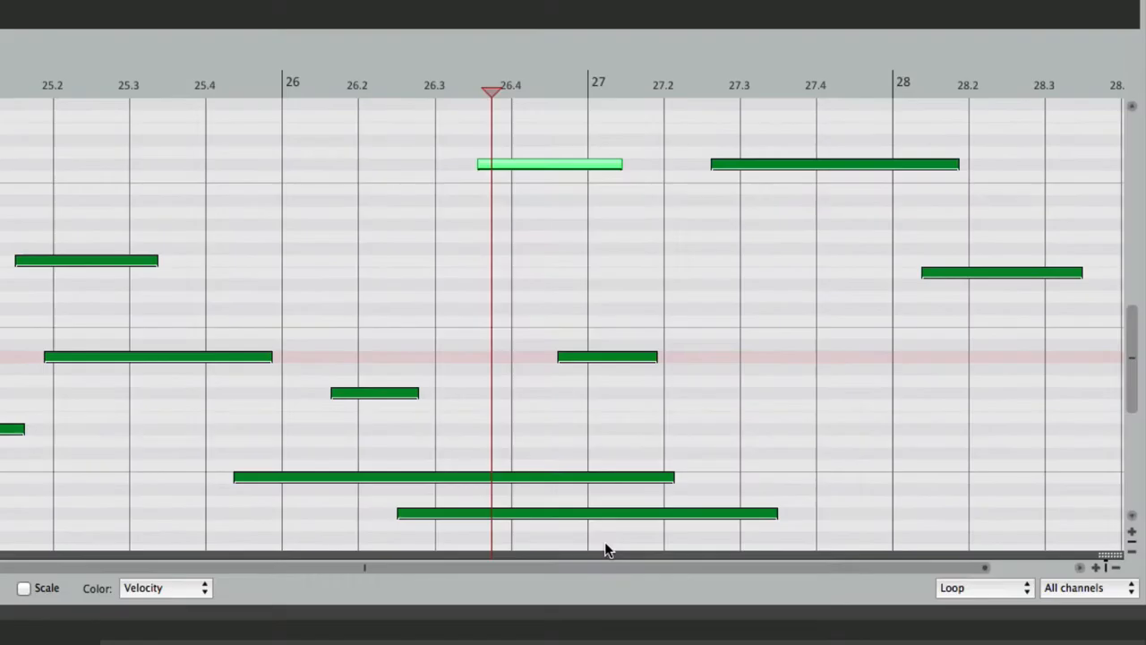
Step: Mute both C#4 notes, the note after bar 28 and the short A#2 note near bar 27 using the Ctrl modifier
ctrl+click(559, 163)
click(589, 163)
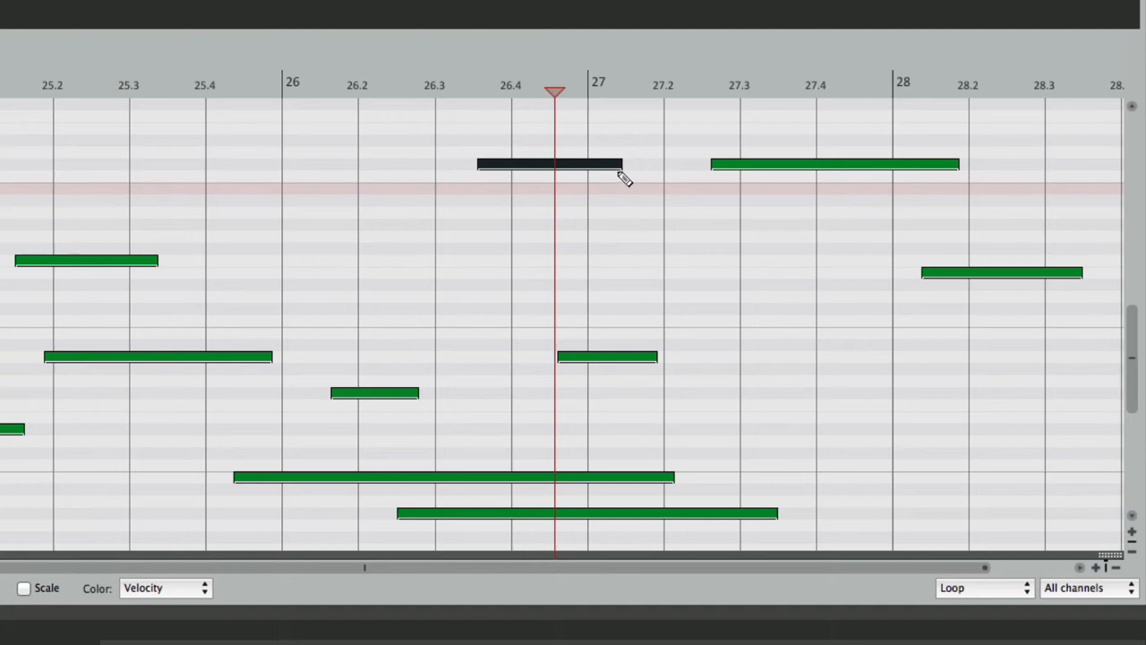
ctrl+click(787, 166)
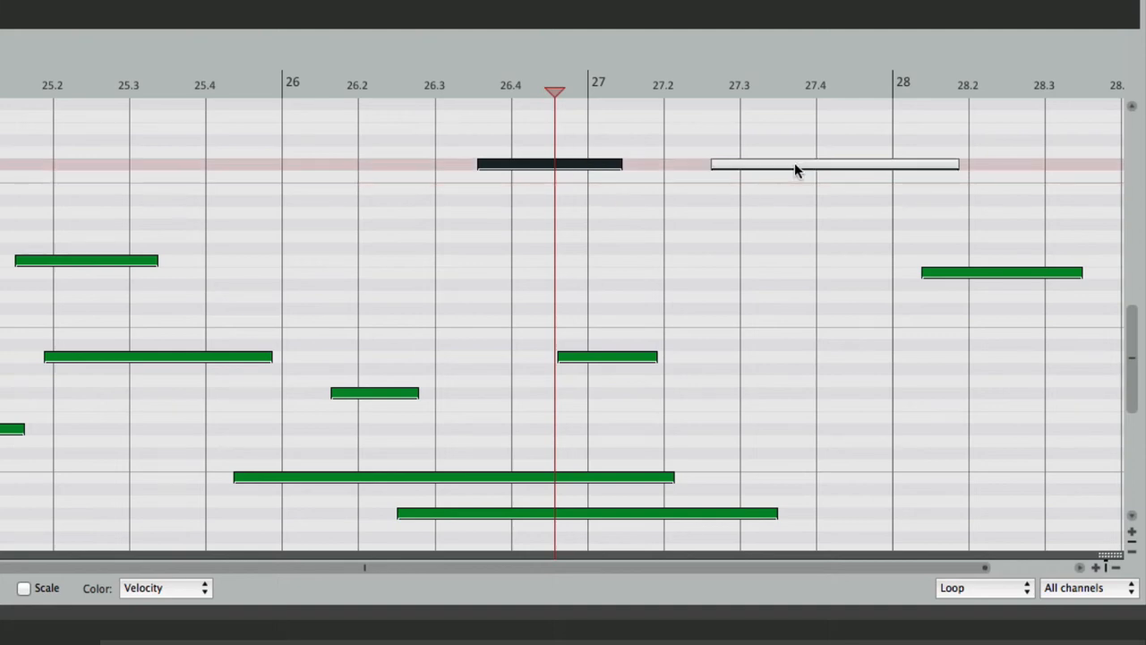
ctrl+click(954, 273)
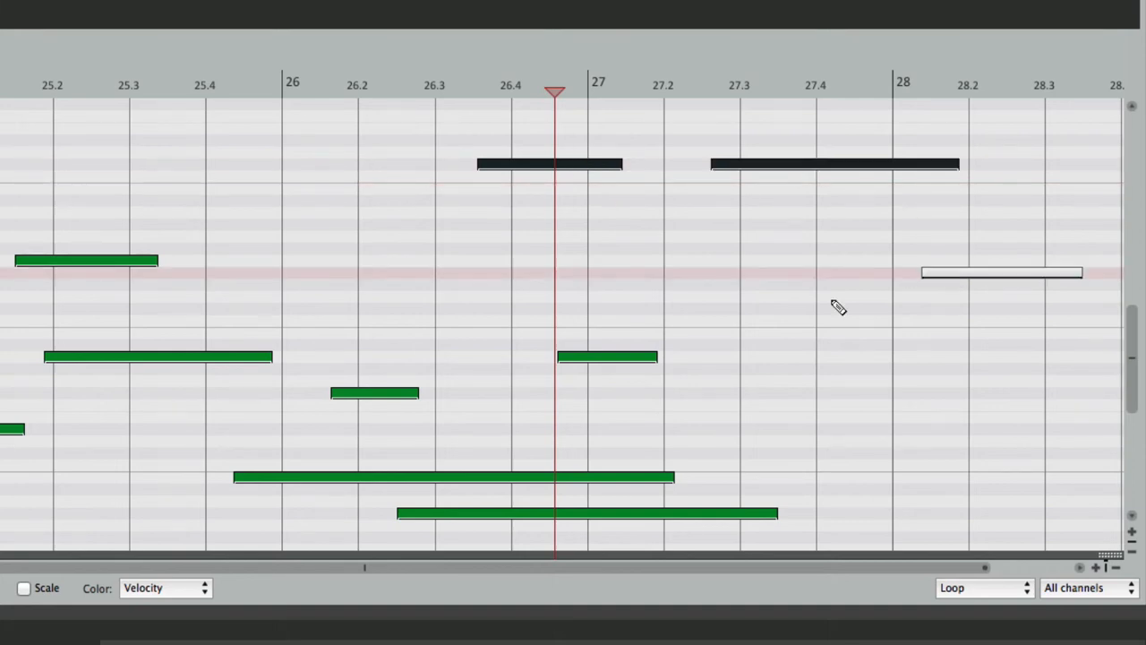
ctrl+click(609, 356)
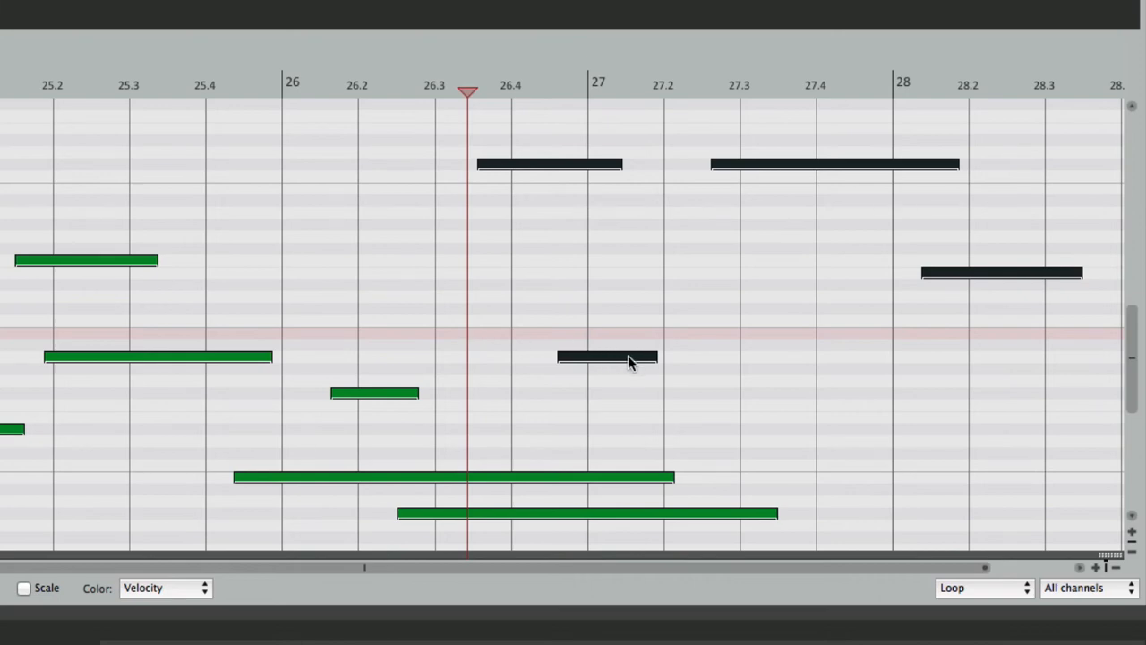
Step: Unmute the short A#2 note, both C#4 notes and the note after bar 28
click(628, 355)
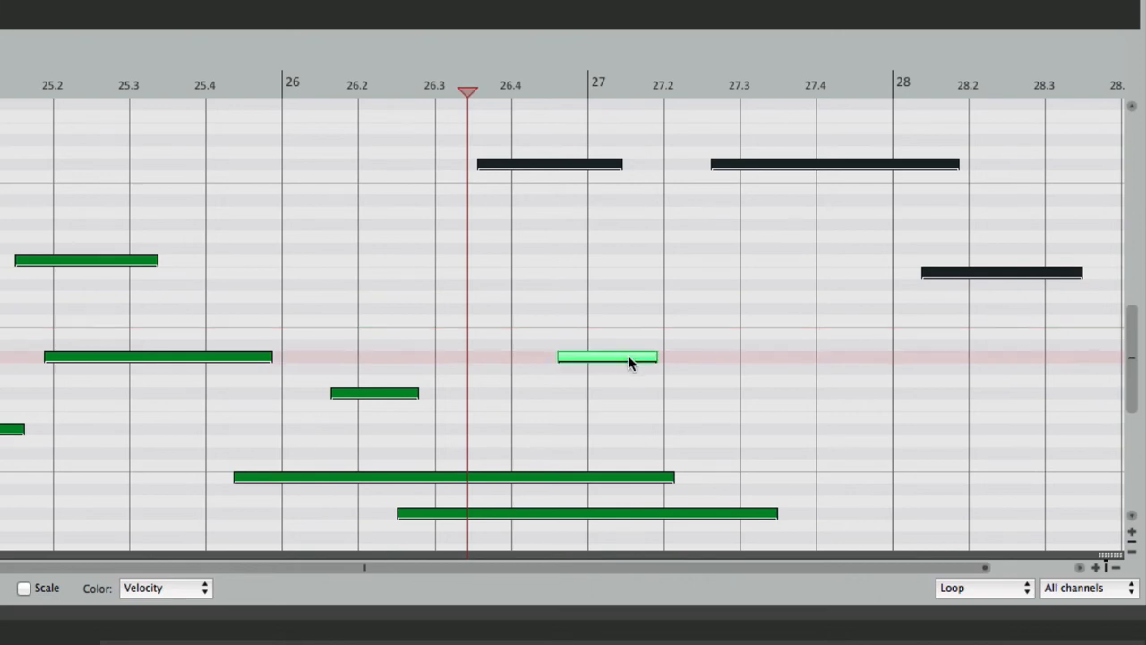
click(575, 166)
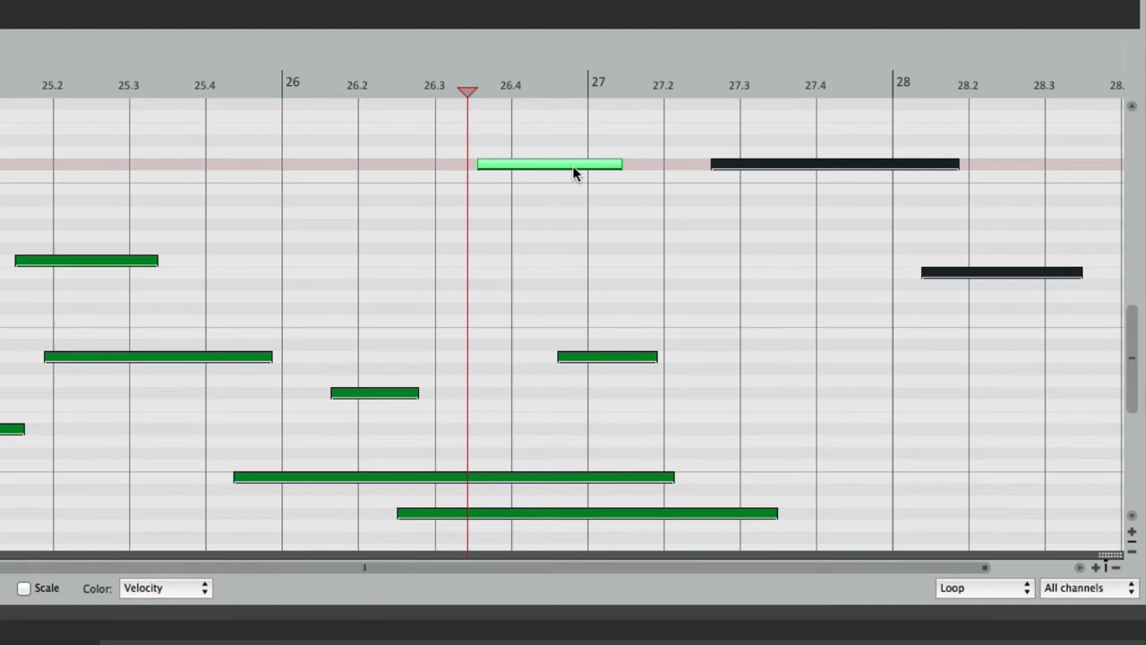
click(769, 163)
click(947, 274)
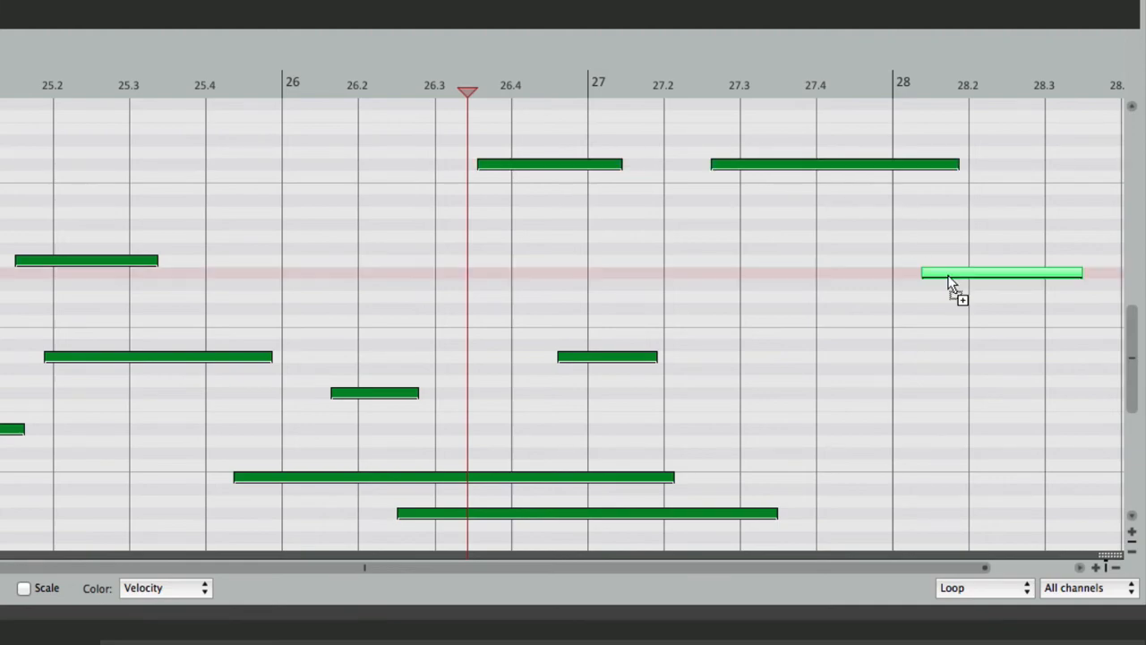
Step: Change the Ctrl left-click action for MIDI notes to Double note length
key(super+comma)
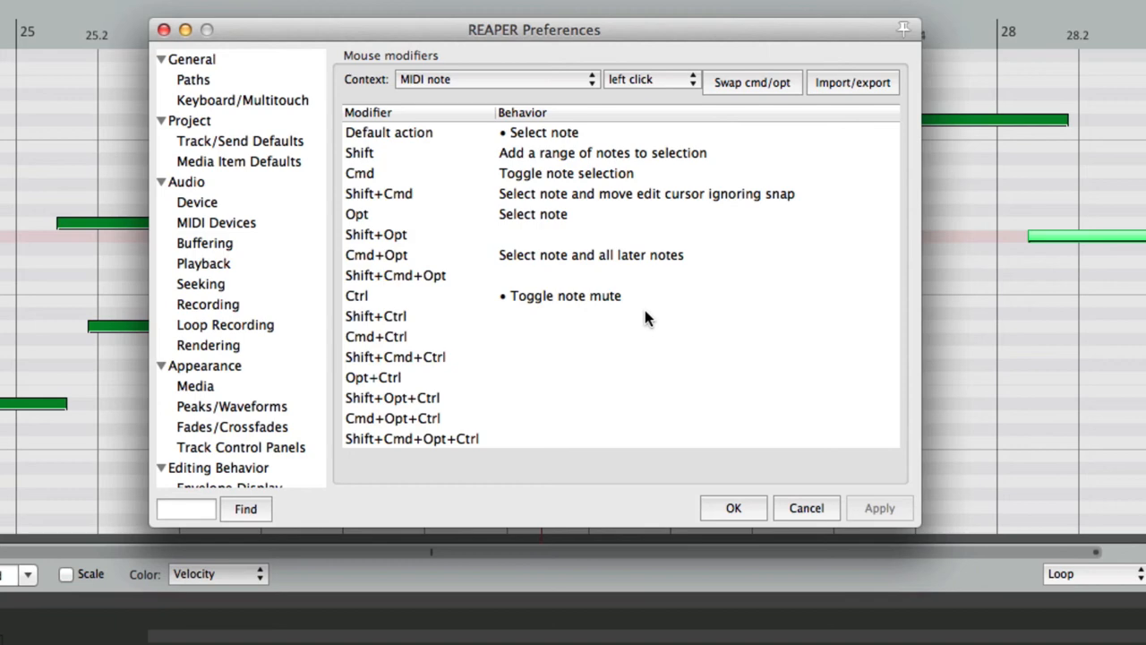
click(636, 305)
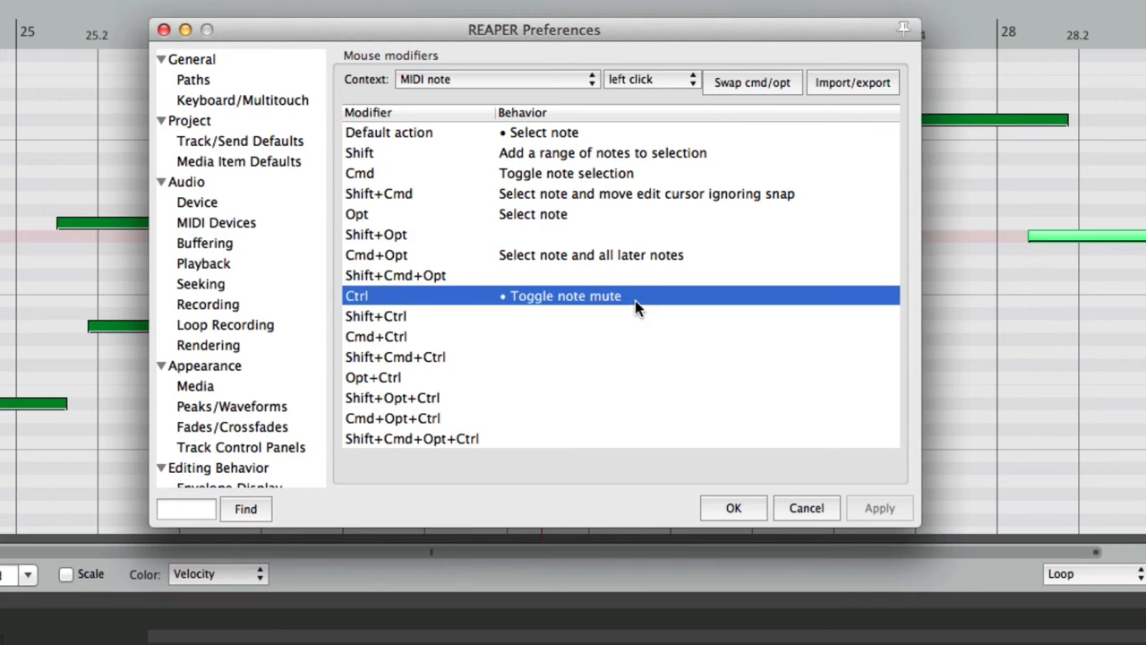
double_click(603, 295)
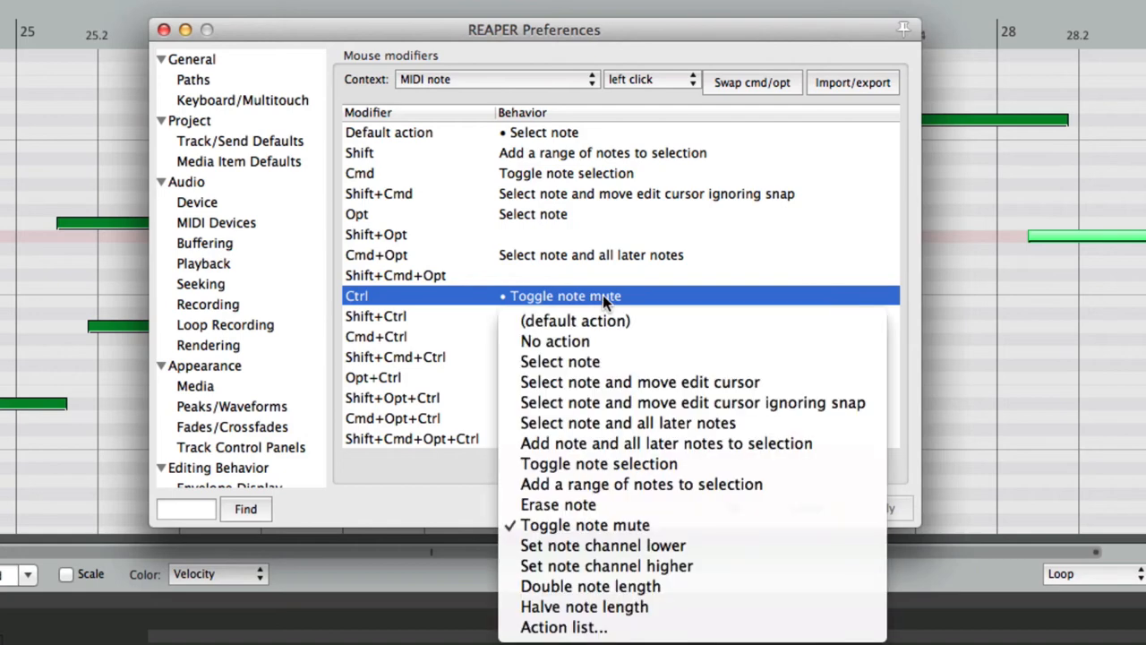
click(711, 586)
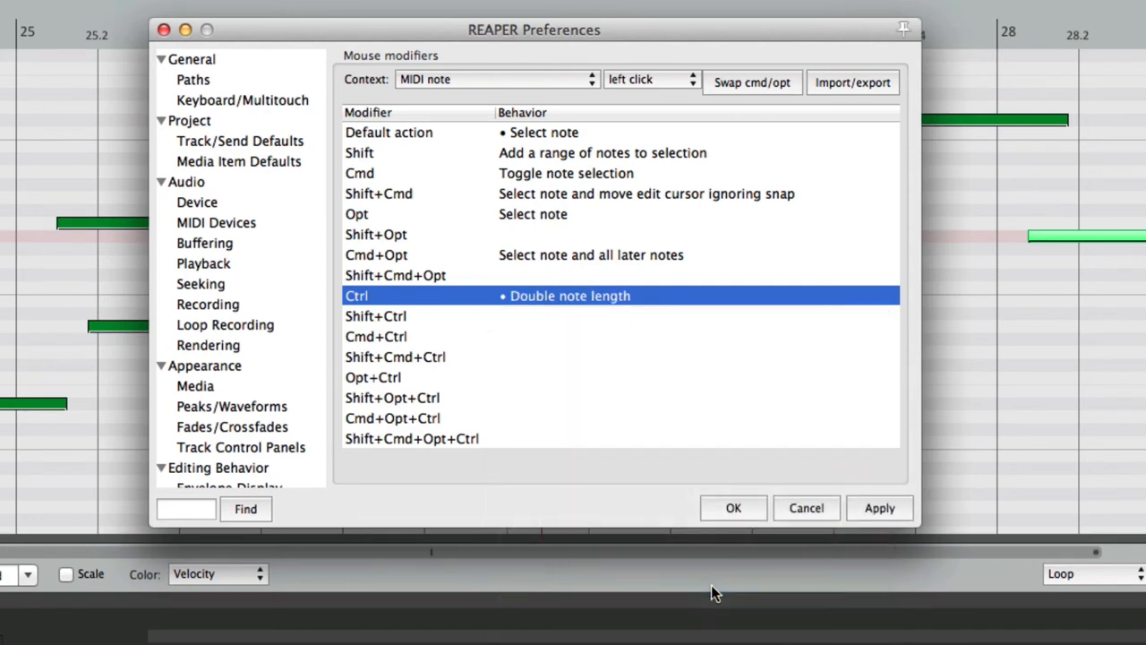
Step: Assign Halve note length to the Shift+Ctrl left-click modifier for MIDI notes and accept the preferences
click(575, 317)
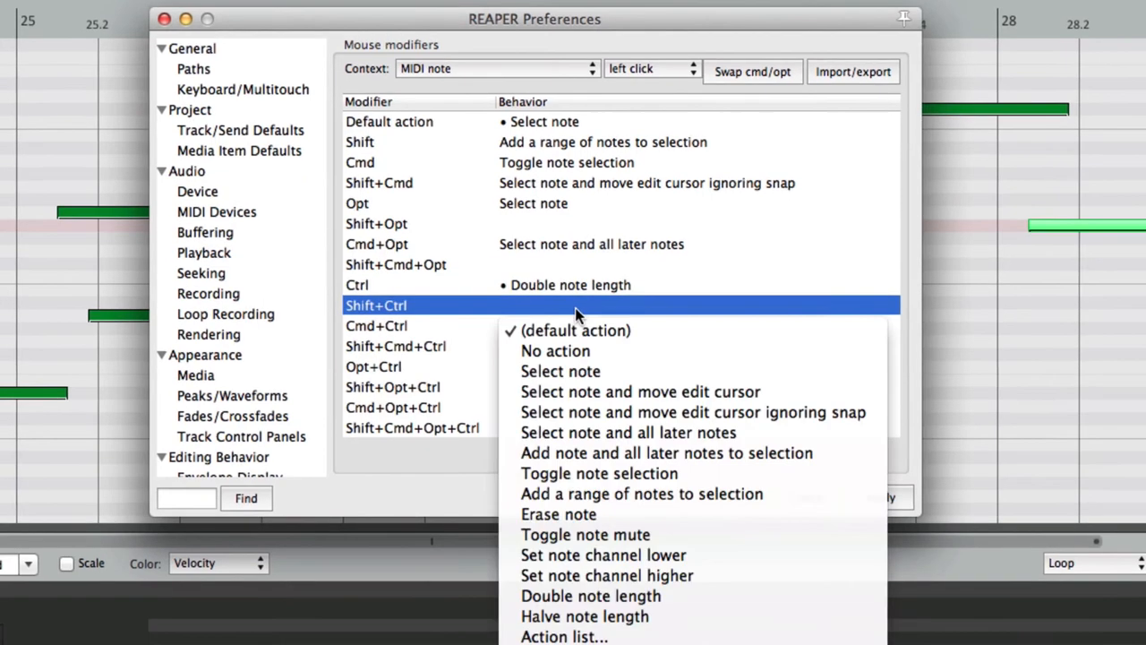
click(678, 611)
key(Return)
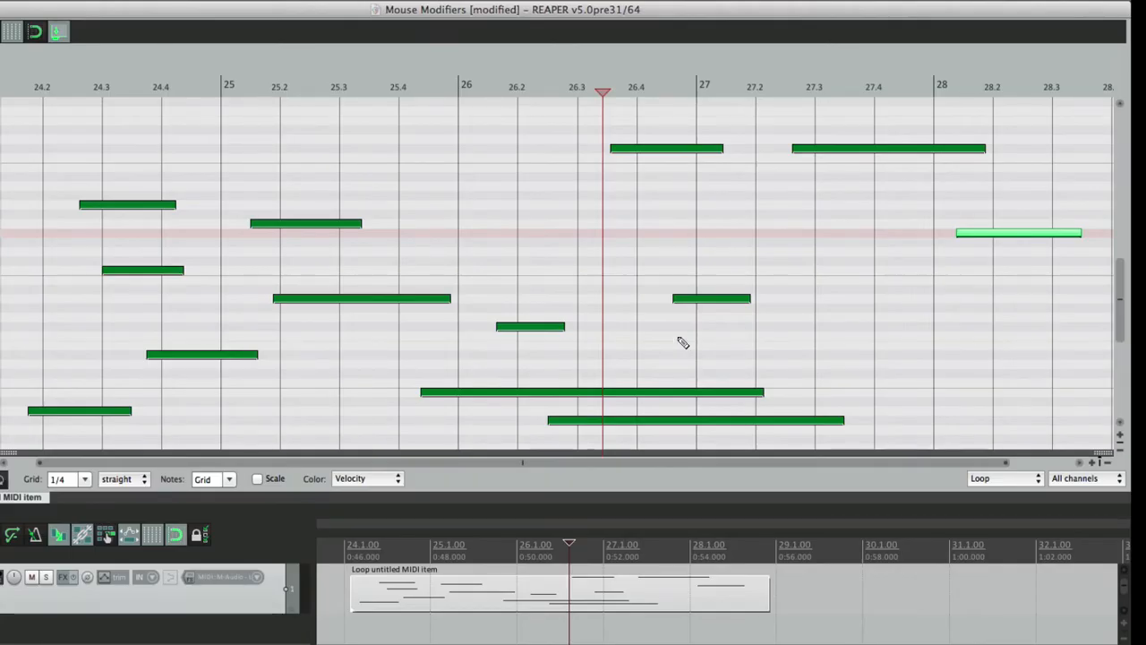
Step: Double the length of the upper note just after bar 25 three times using the Ctrl modifier
click(321, 223)
click(321, 223)
click(320, 223)
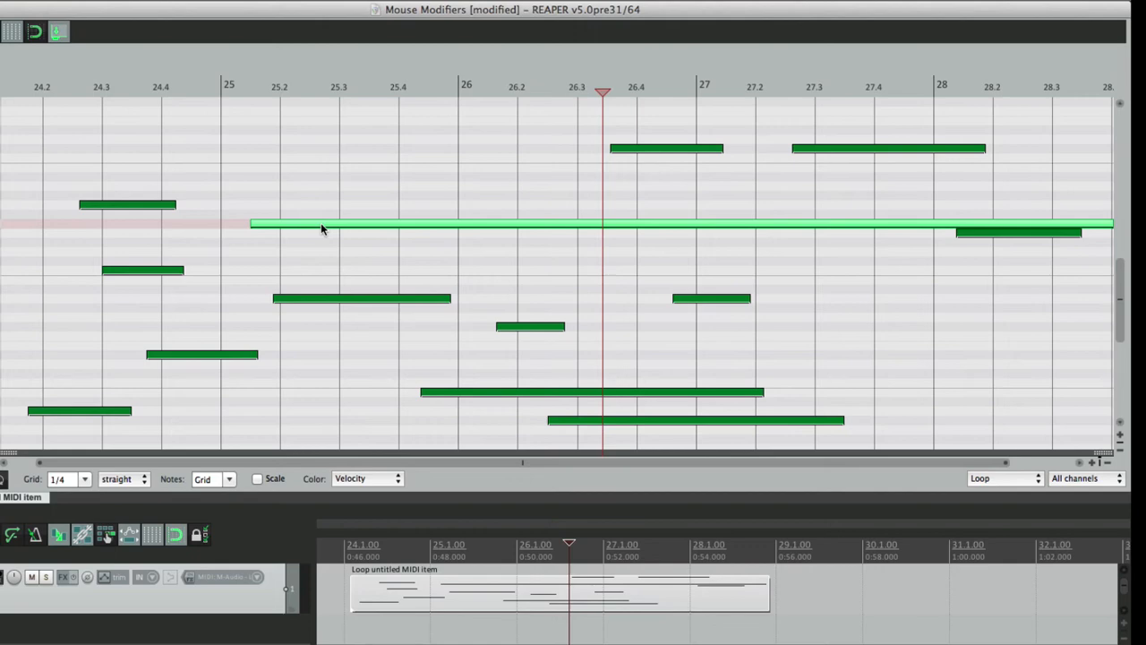
Step: Halve the same note's length four times with the Shift+Ctrl modifier, then double it once with Ctrl
alt+super+click(321, 226)
alt+super+click(322, 226)
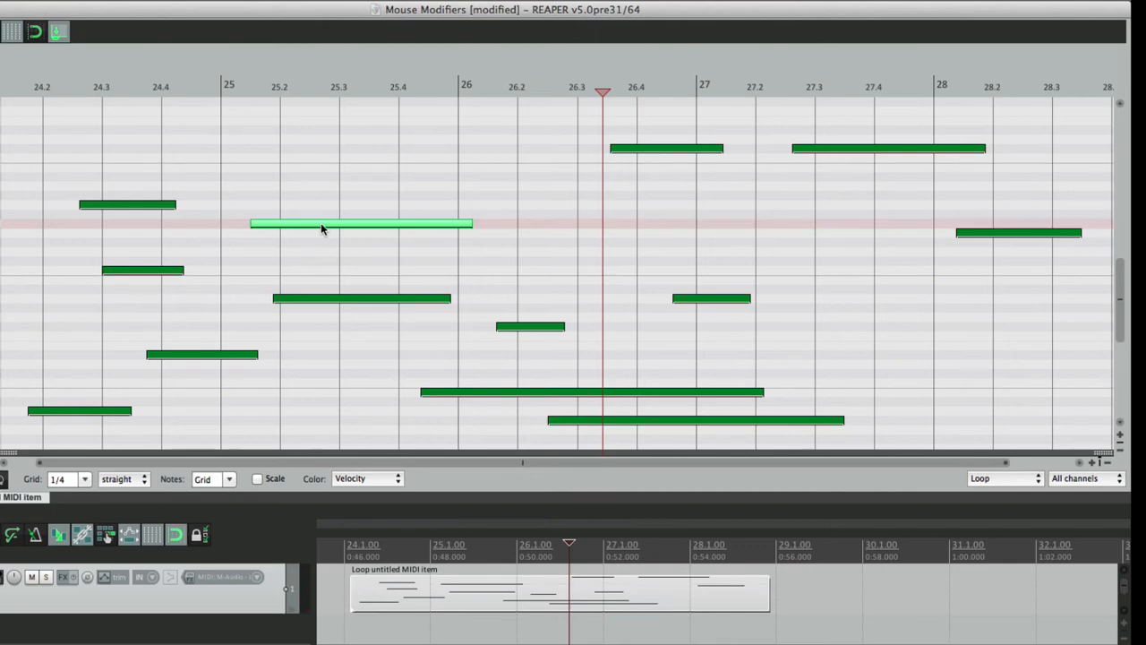
alt+super+click(321, 227)
alt+super+click(322, 228)
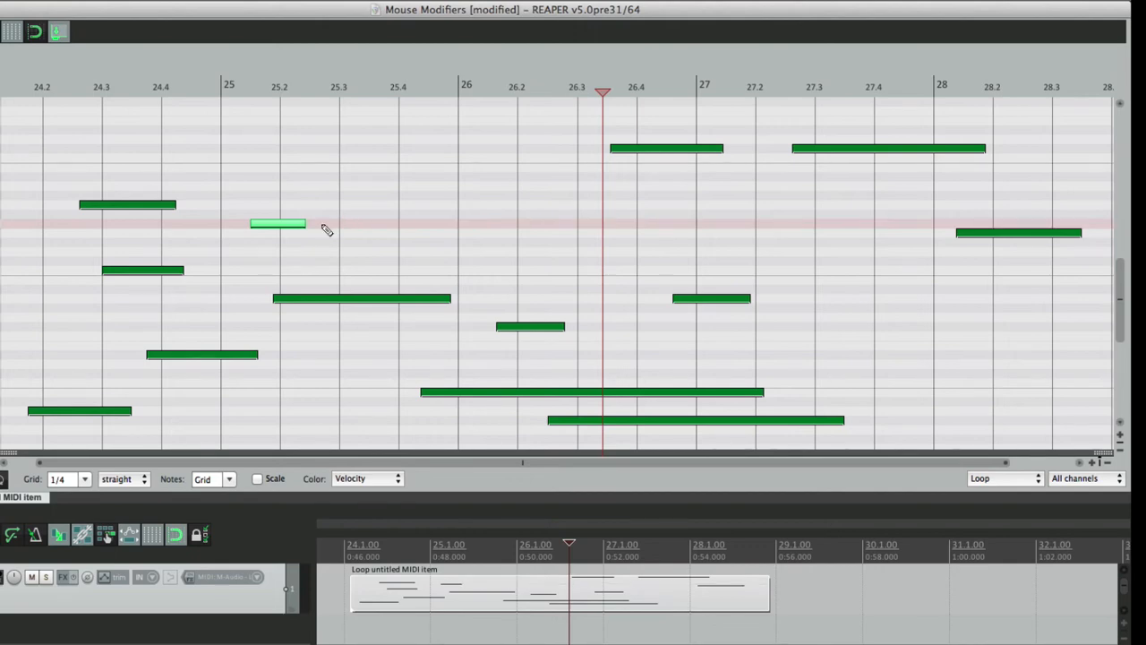
alt+shift+super+click(270, 224)
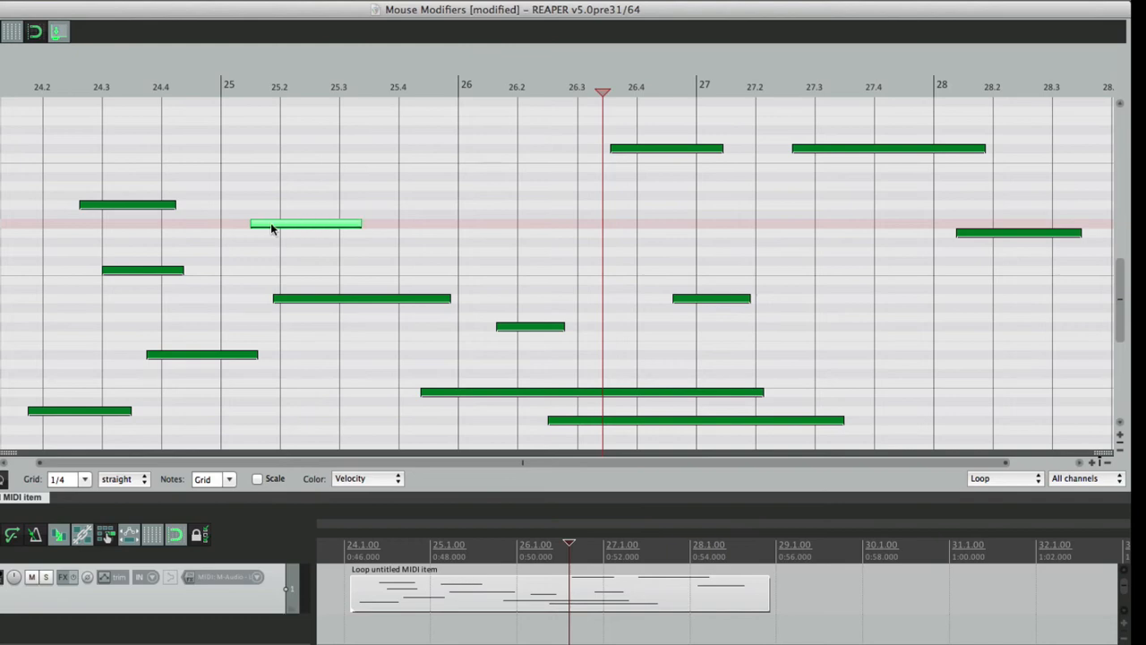
Step: Double the upper note after bar 25 three more times, then halve it three times using the Ctrl and Shift+Ctrl modifiers
alt+shift+super+click(321, 226)
alt+shift+super+click(321, 226)
alt+shift+super+click(322, 226)
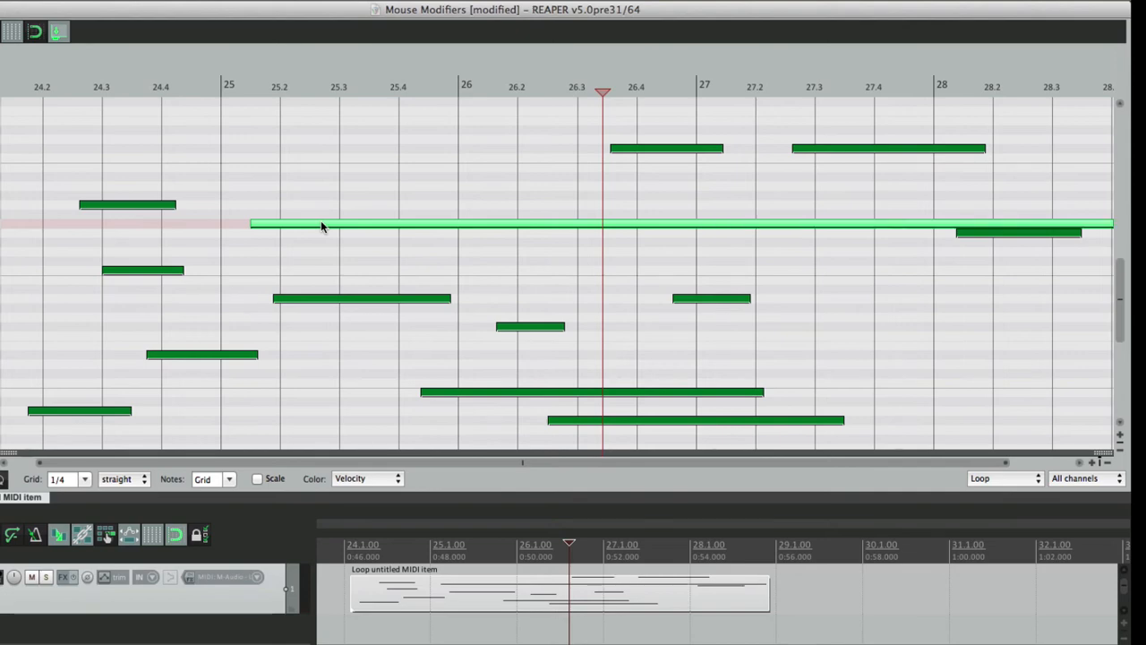
alt+super+click(321, 226)
alt+super+click(322, 226)
alt+super+click(322, 226)
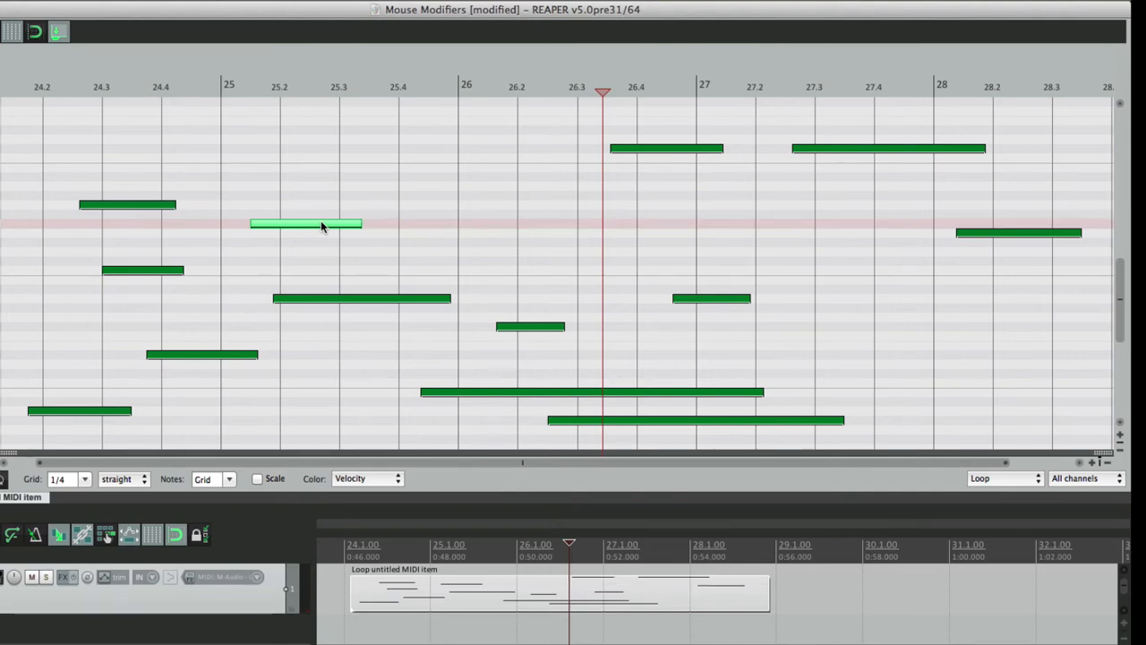
Step: Assign the Quantize events to grid action to the Ctrl left-click modifier for MIDI notes, with the other modifiers at their defaults, and accept
key(super+comma)
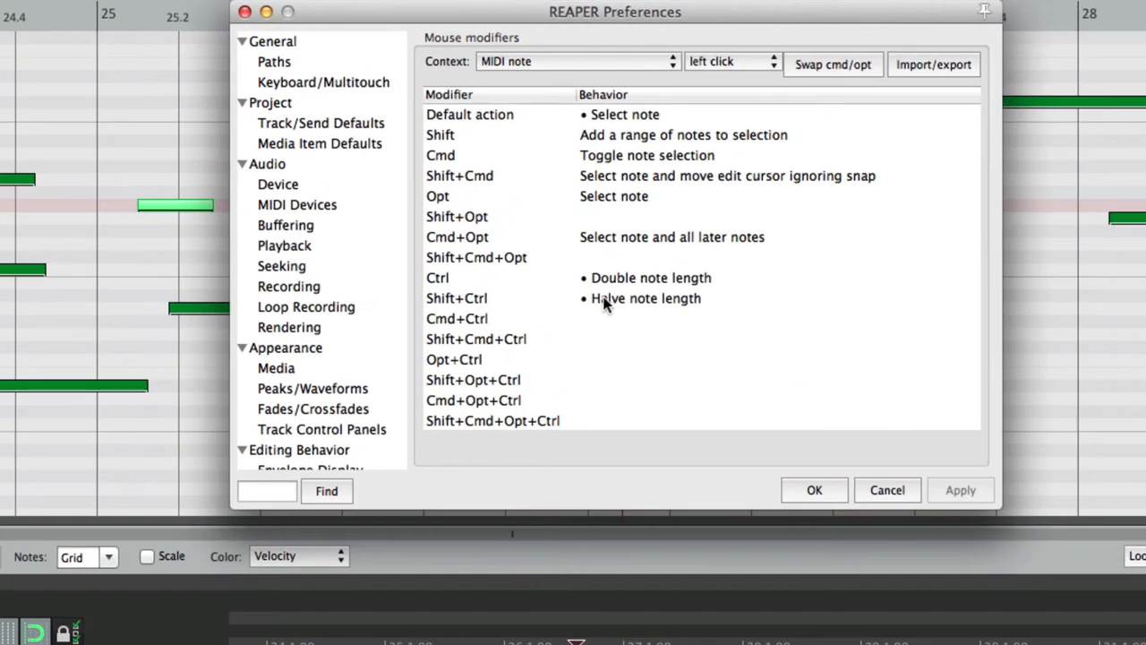
click(604, 300)
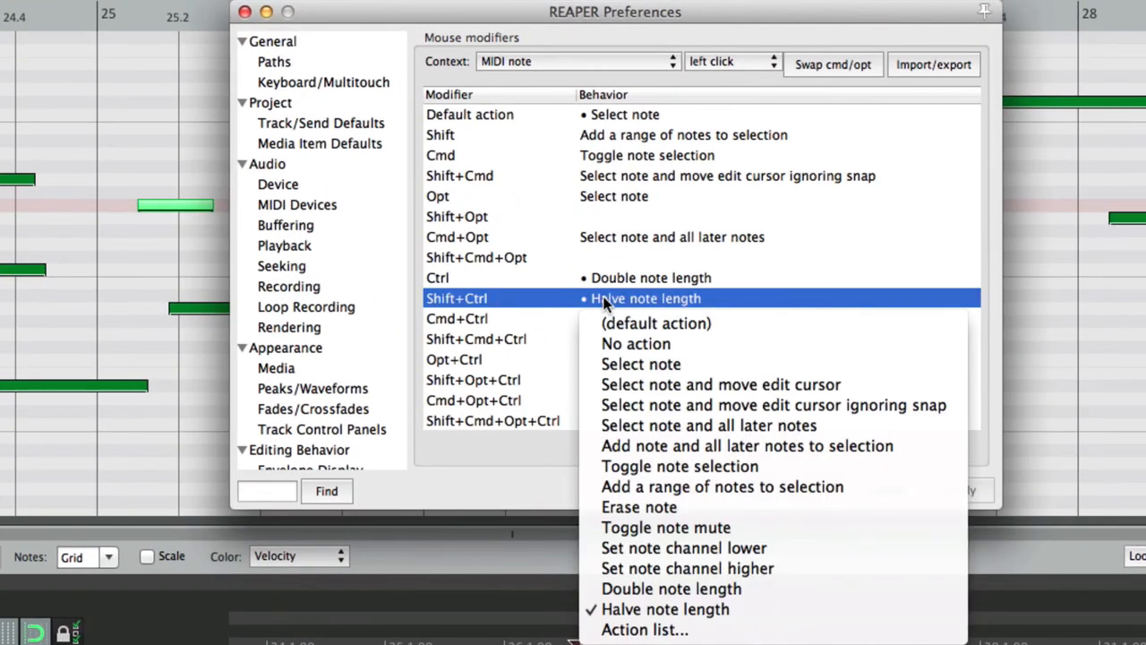
click(730, 633)
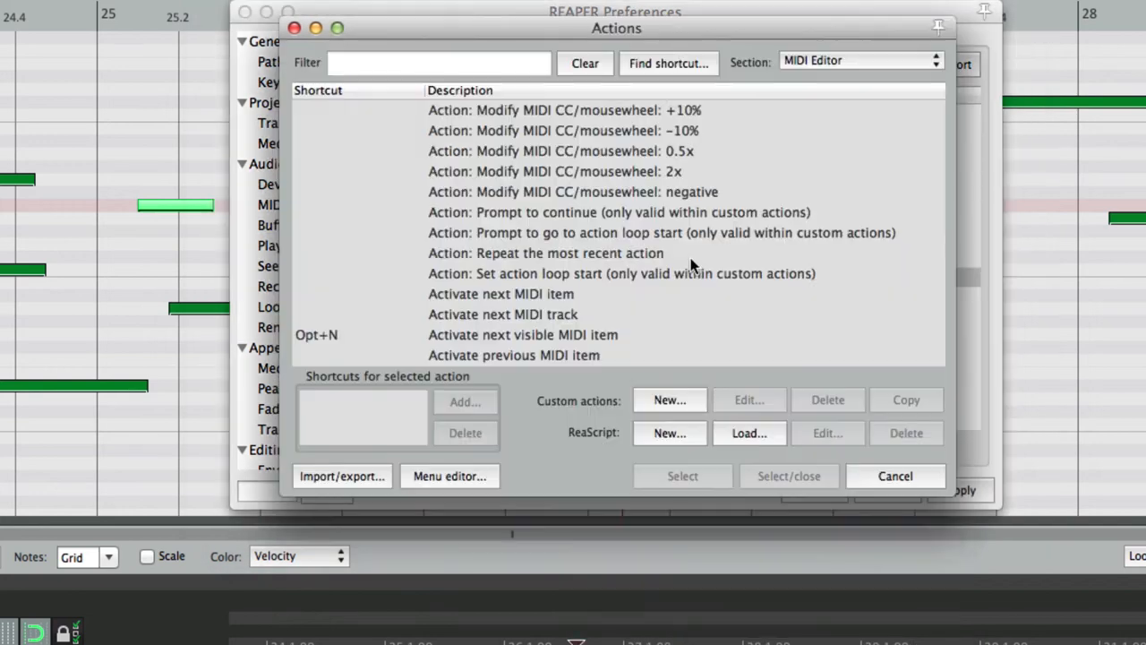
click(501, 63)
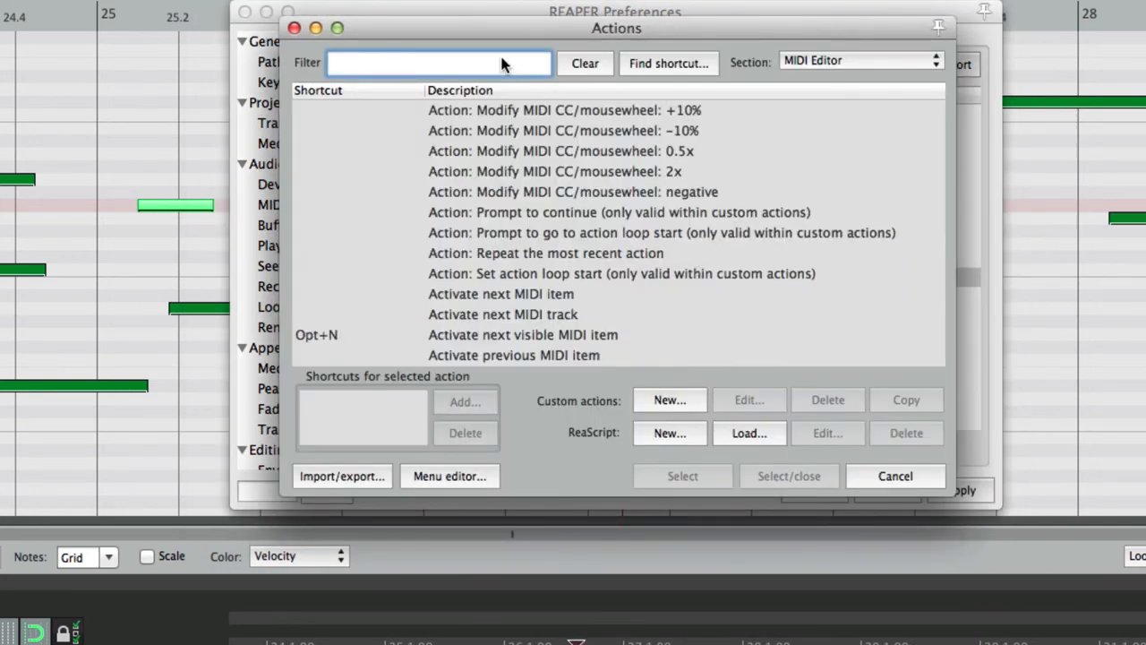
text(Quantize)
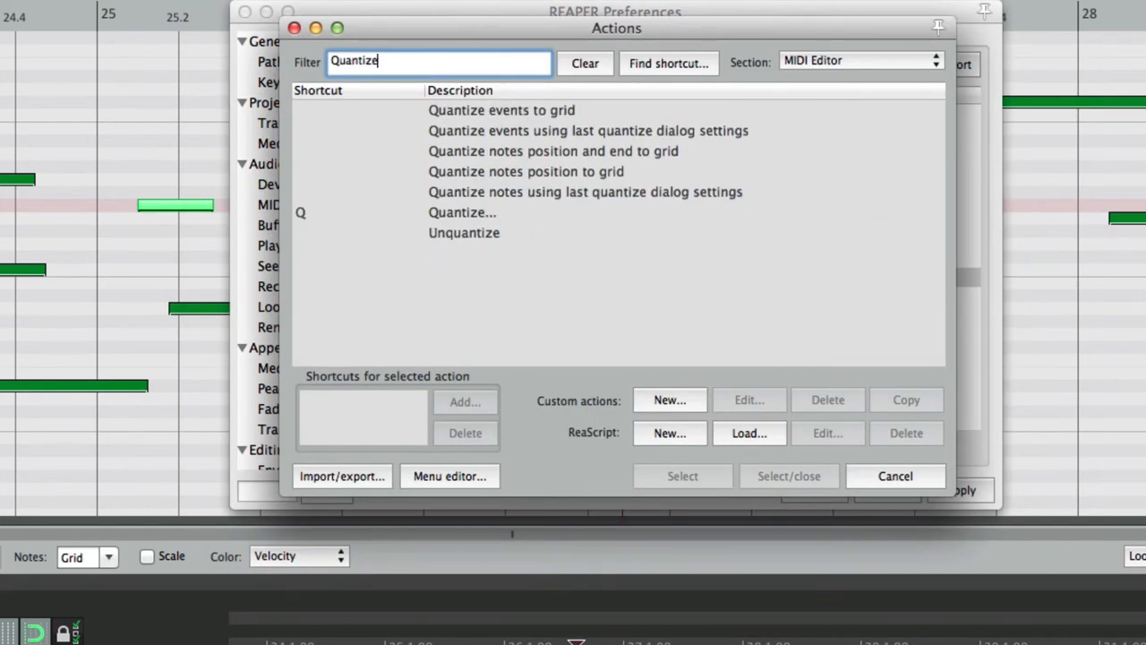
click(557, 112)
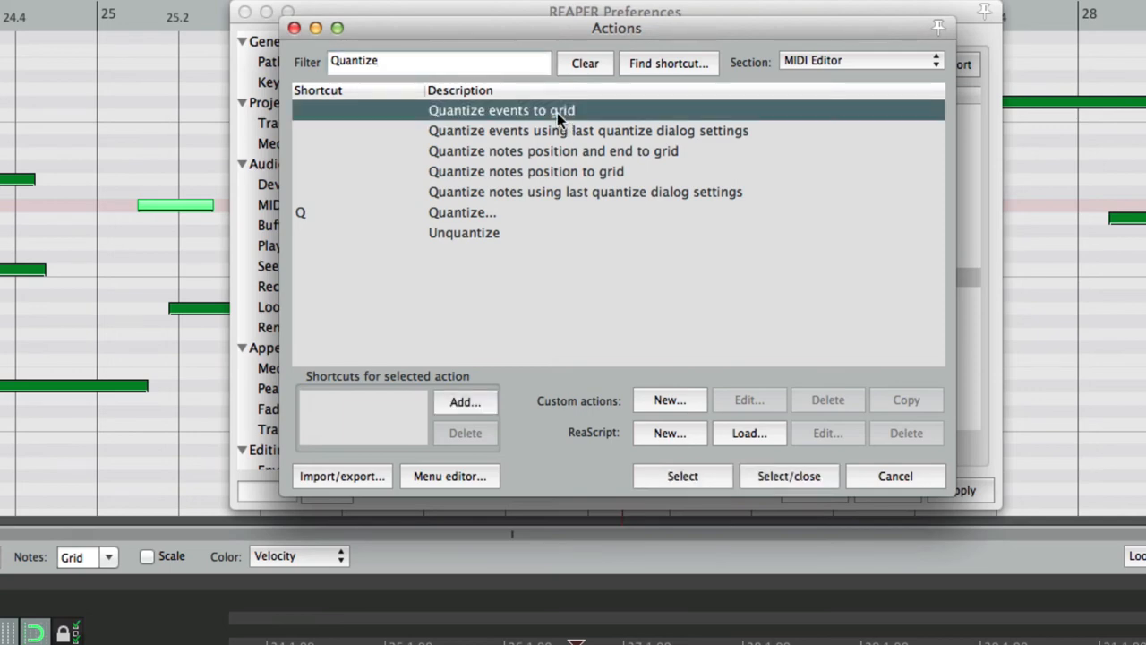
double_click(557, 112)
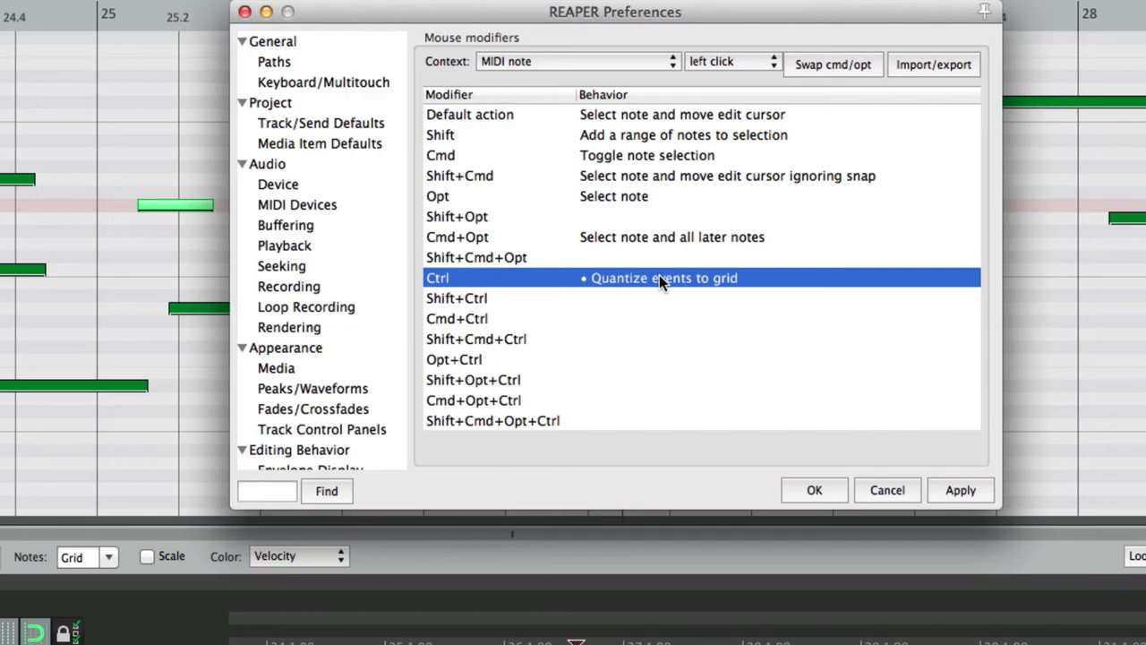
key(Return)
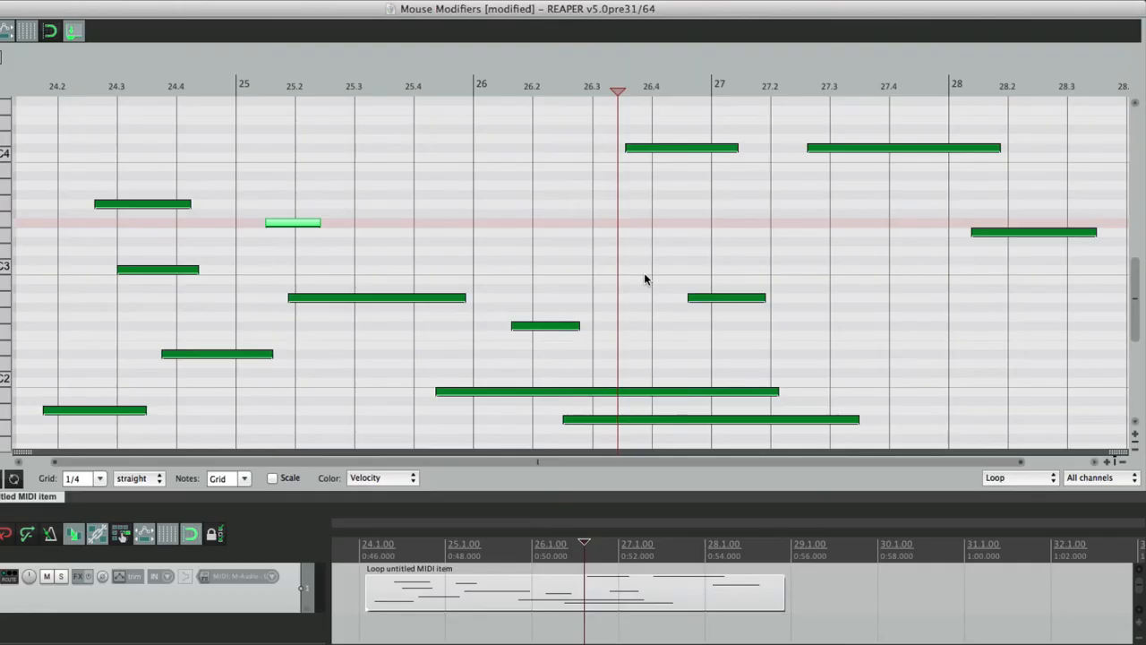
Step: Quantize both C#4 notes, the note after bar 28, the short note near 26.2 and the long A#2 note using the Ctrl modifier
click(555, 205)
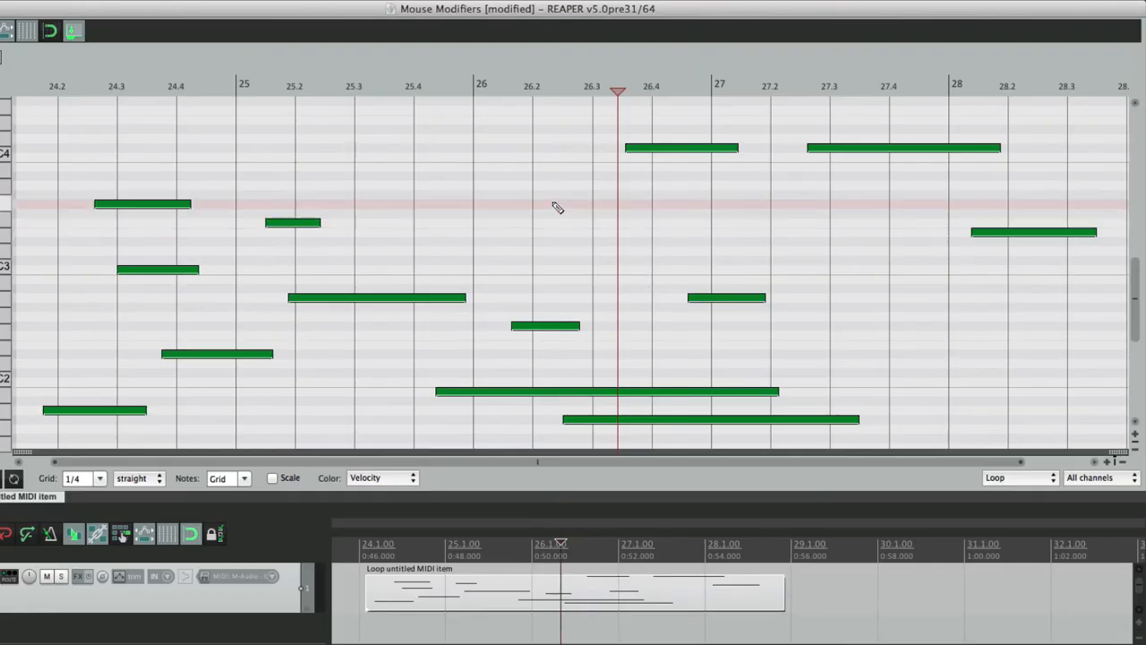
ctrl+click(663, 147)
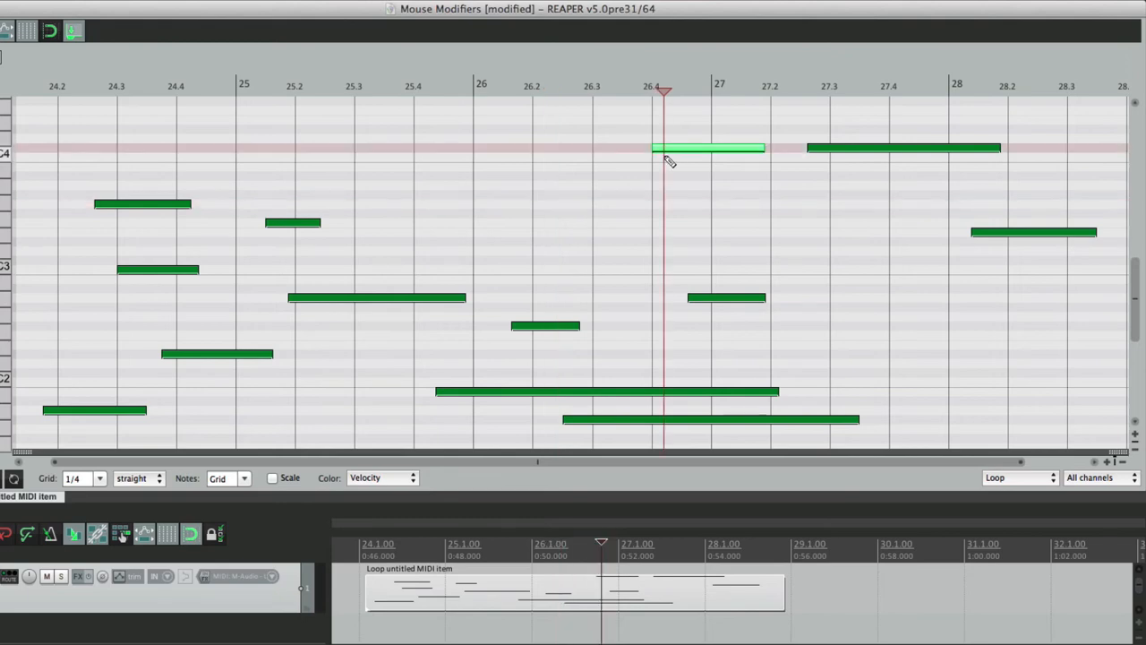
ctrl+click(839, 145)
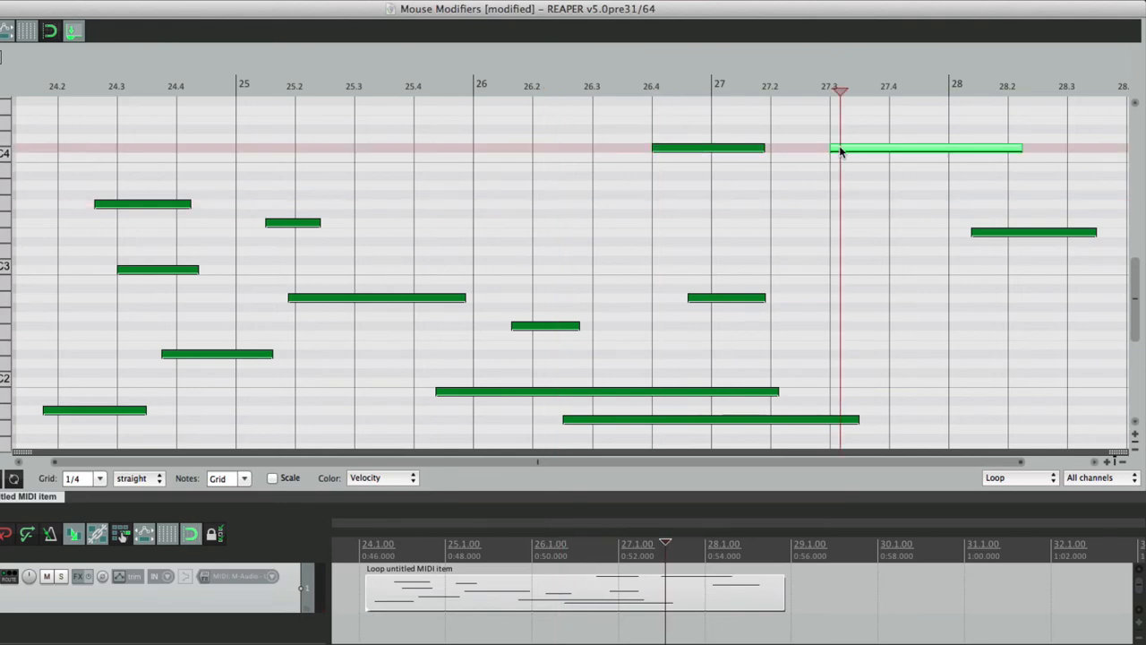
ctrl+click(1006, 233)
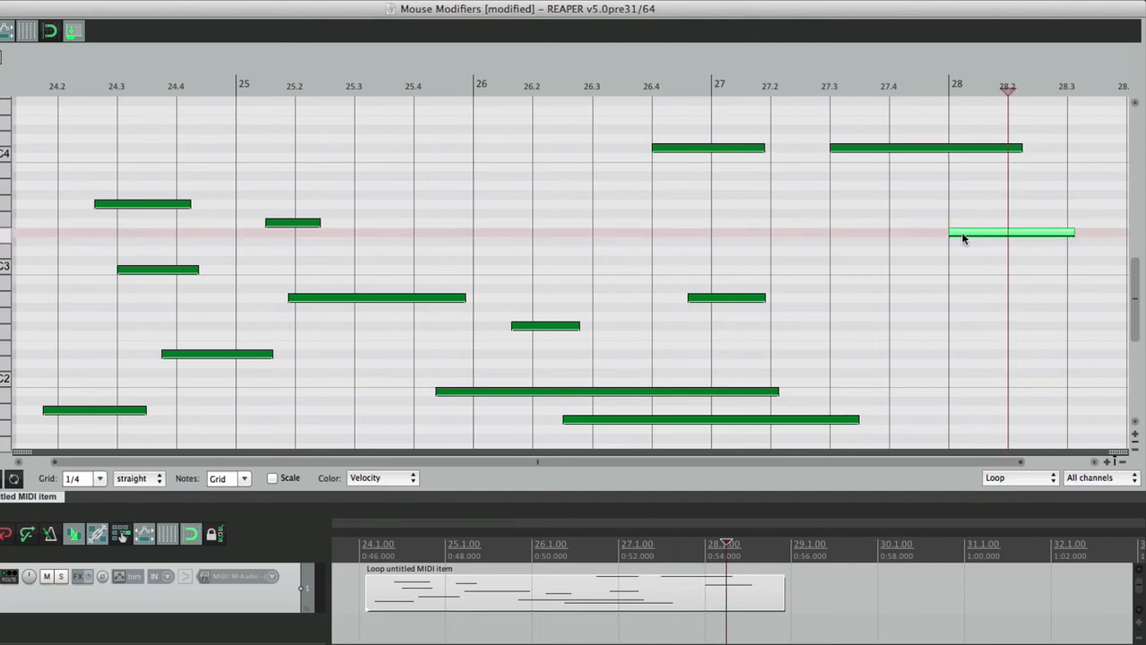
ctrl+click(548, 326)
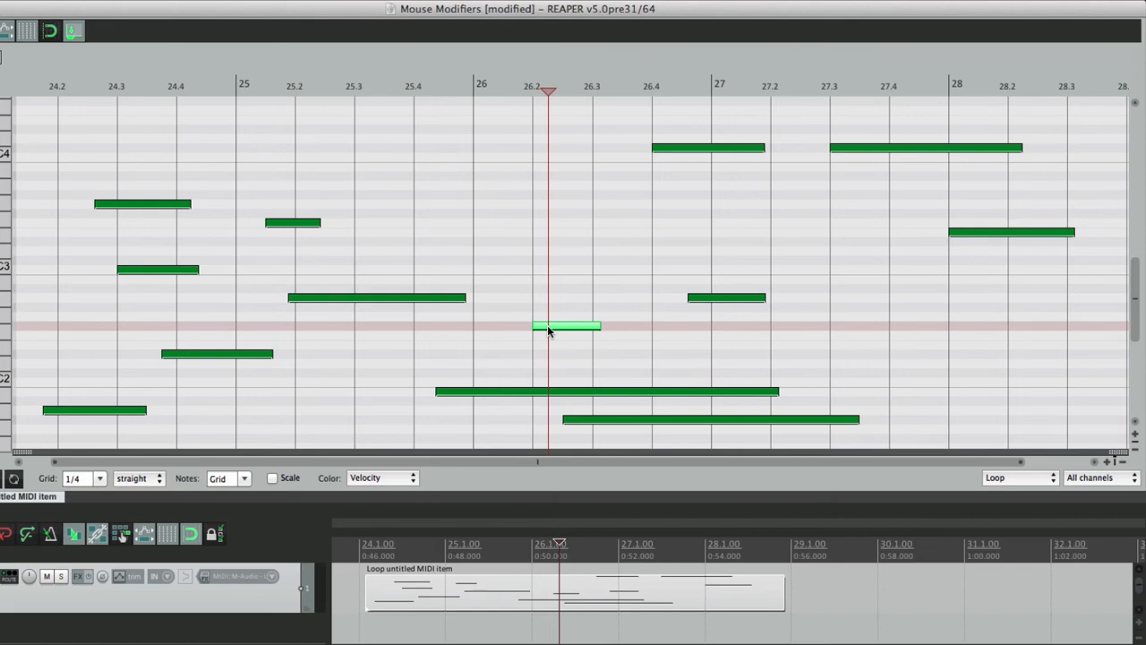
click(310, 300)
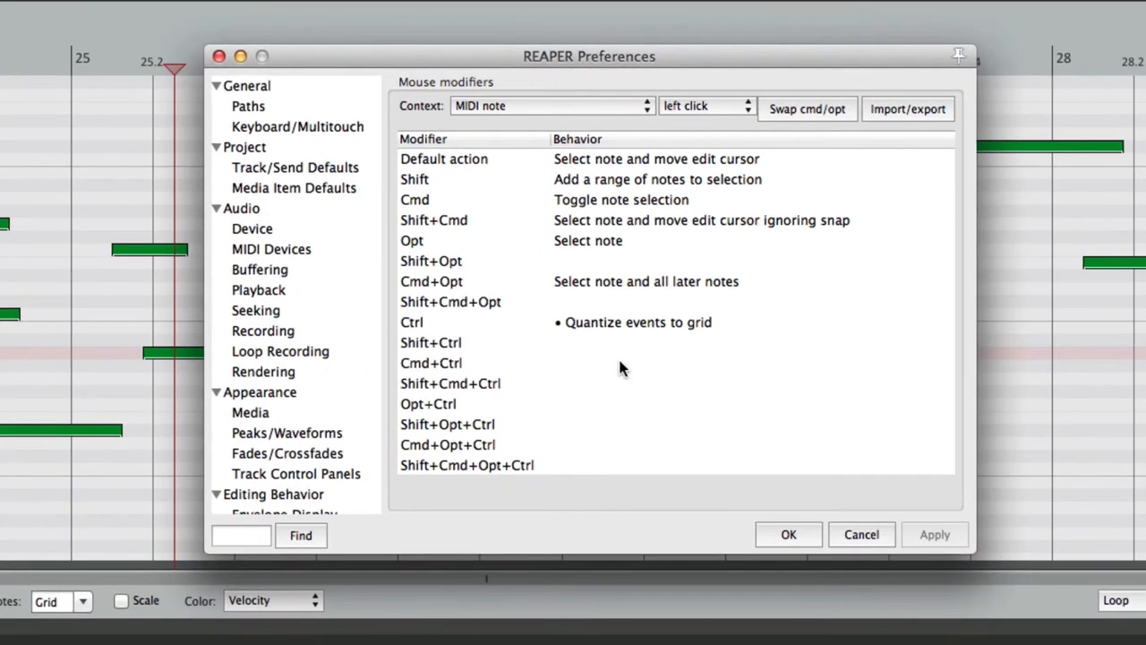
Step: Switch the MIDI note mouse modifiers to left drag and test the default Move note action on the first C#4 note
click(705, 107)
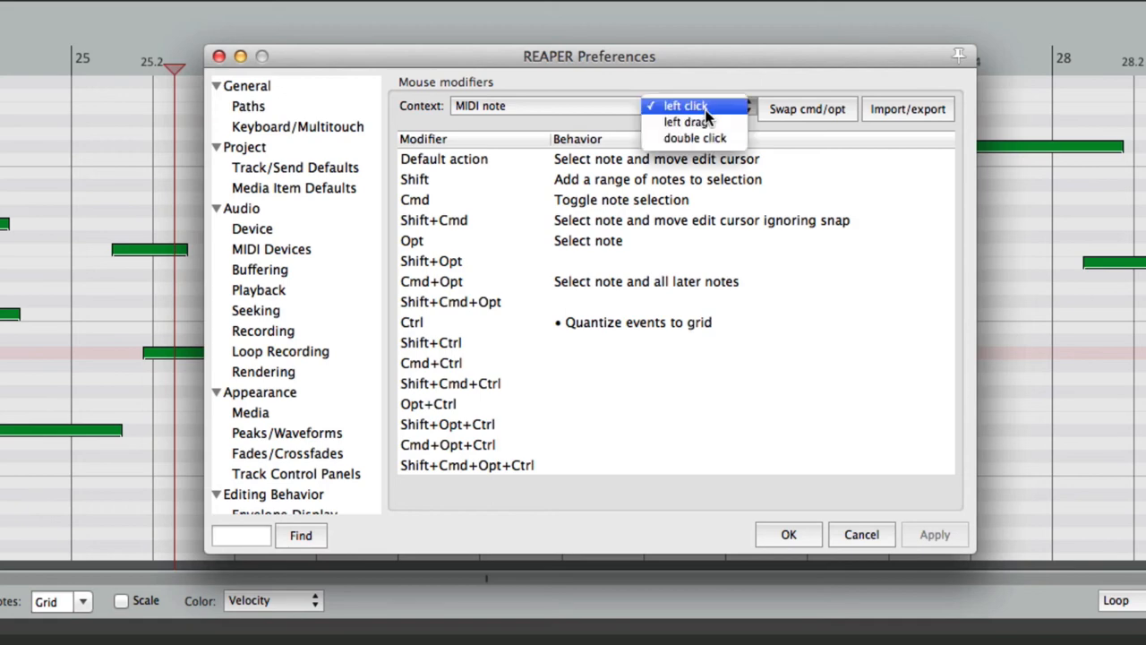
click(736, 118)
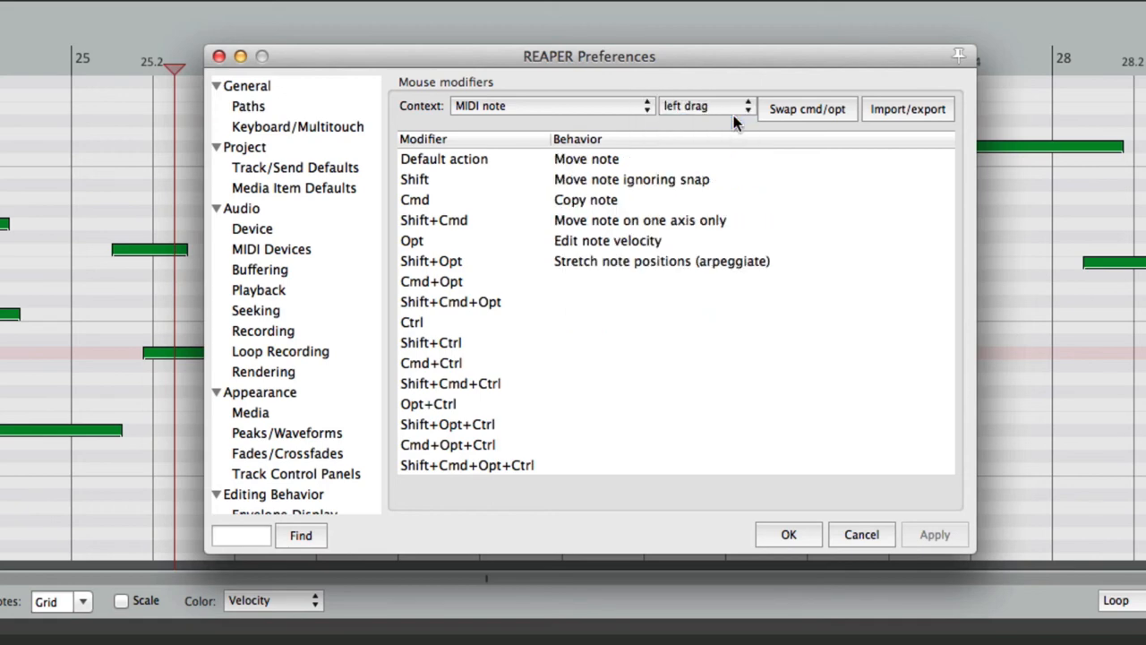
click(642, 161)
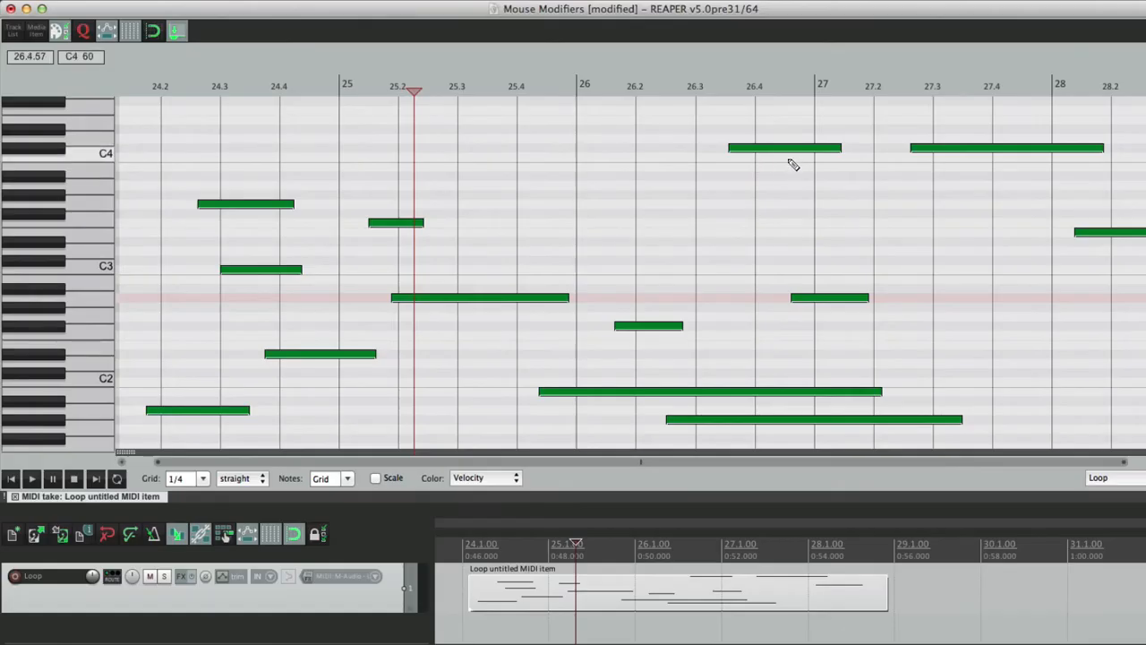
mouse_move(775, 148)
mouse_down()
mouse_move(799, 153)
mouse_move(775, 148)
mouse_up()
Step: Set the default left-drag action for MIDI notes to Move note, In one direction only
key(super+comma)
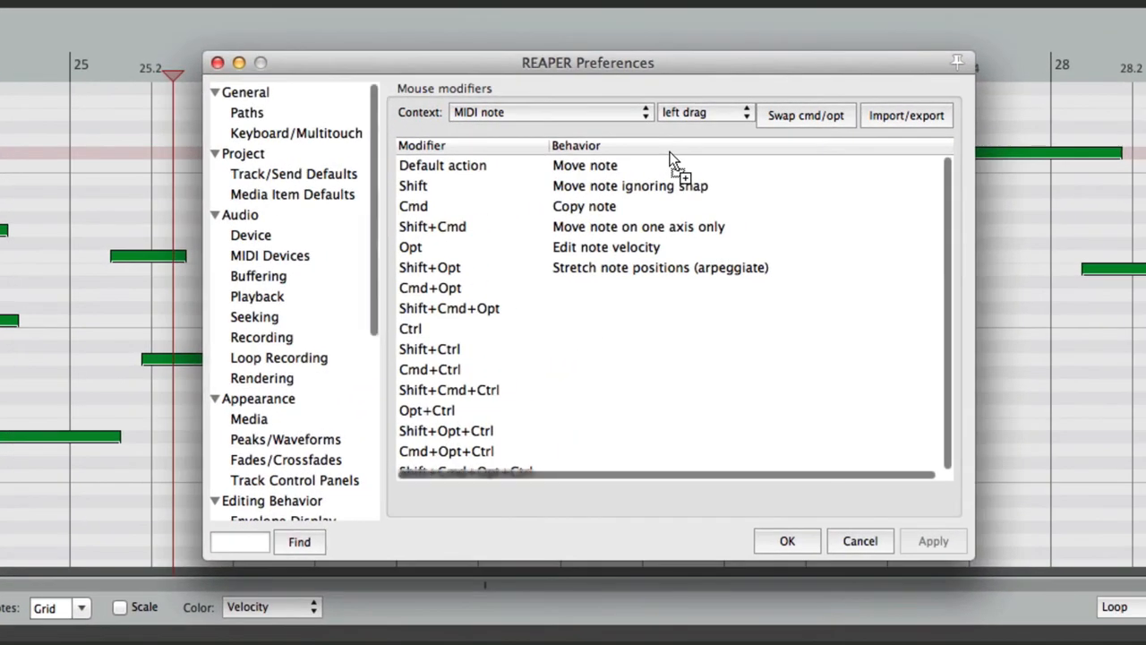
click(632, 170)
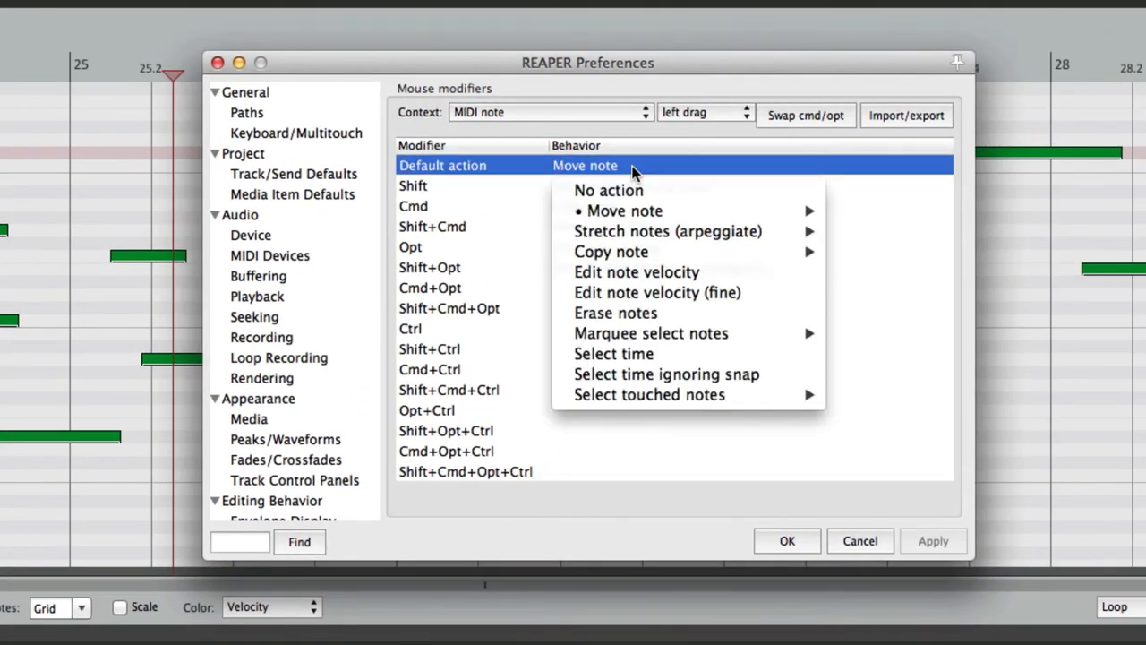
mouse_move(637, 213)
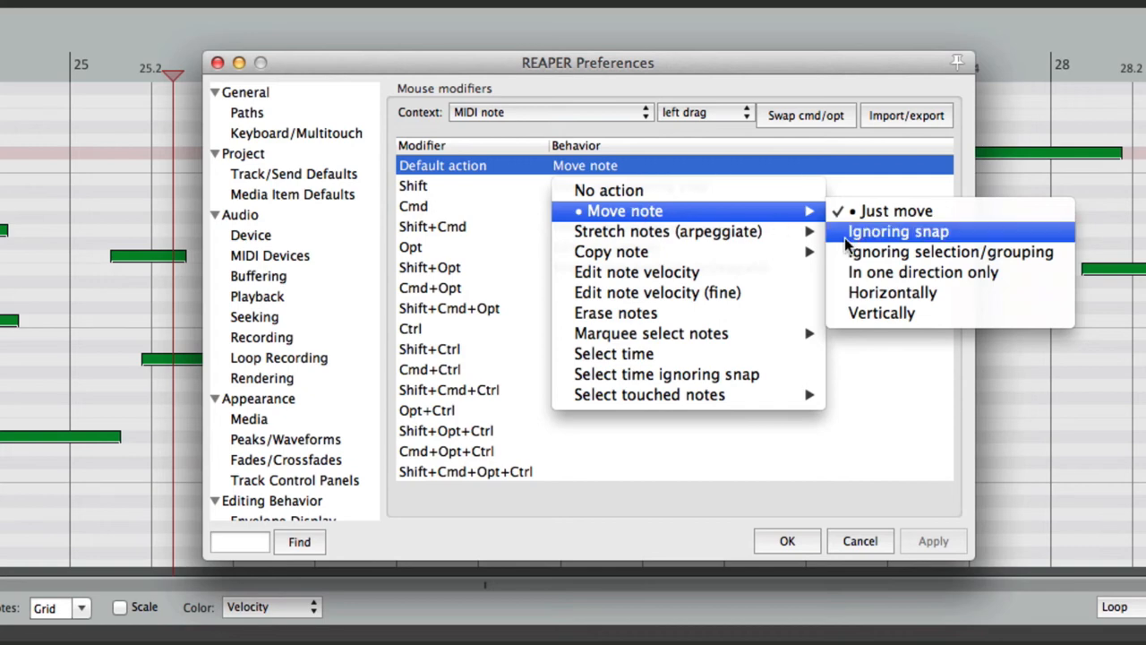
click(777, 88)
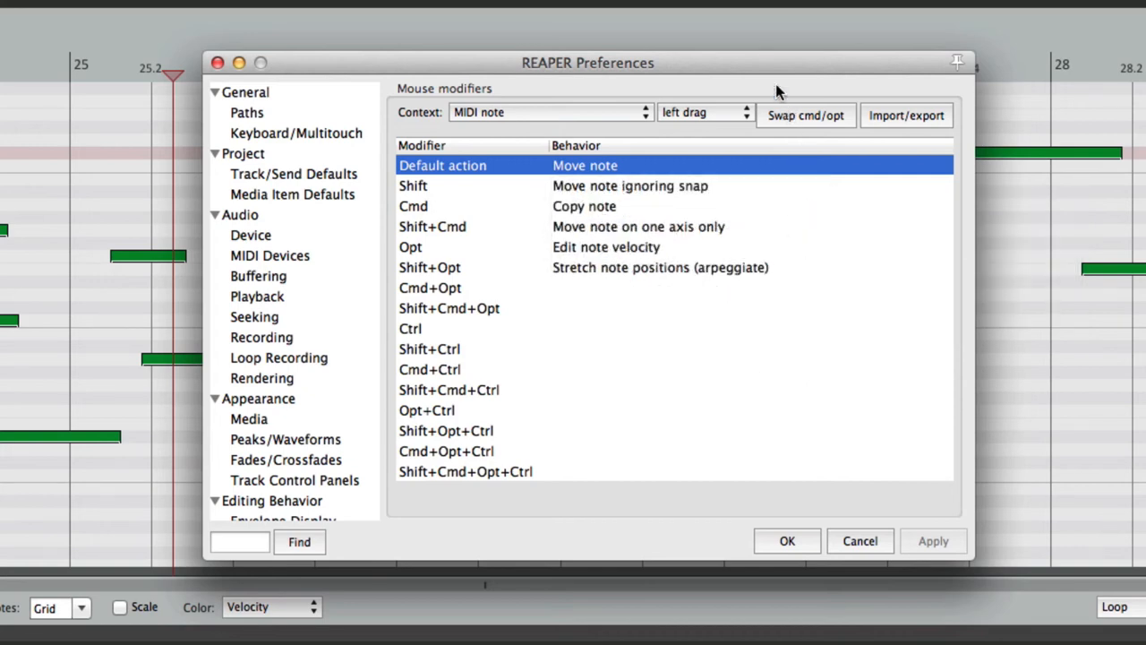
click(609, 170)
mouse_move(609, 210)
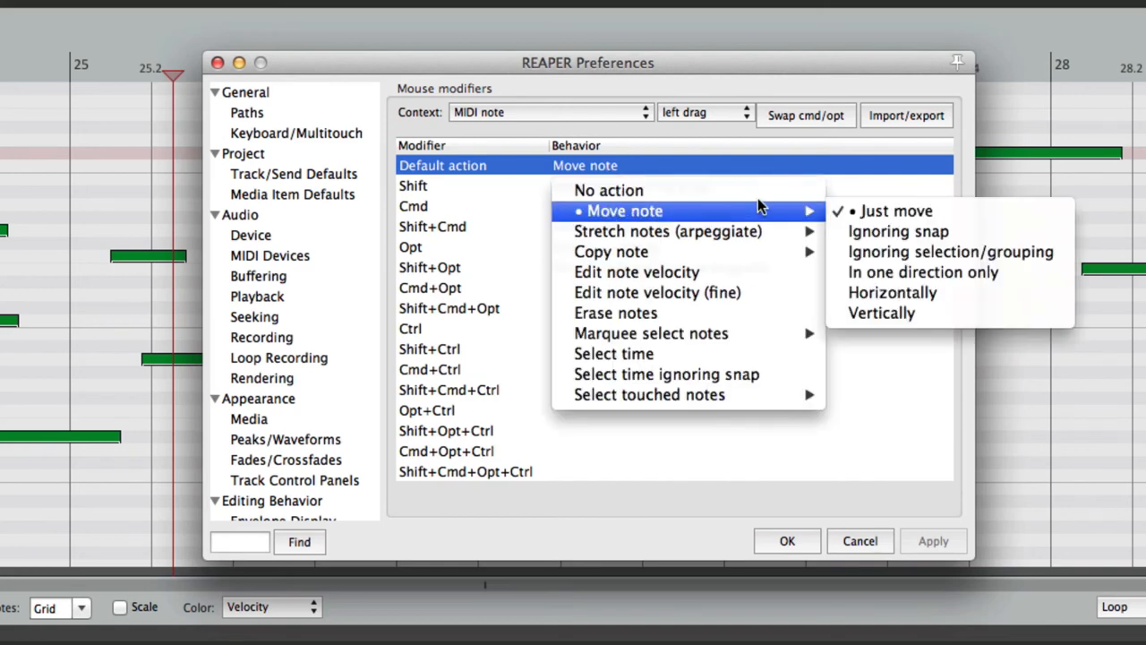
click(998, 279)
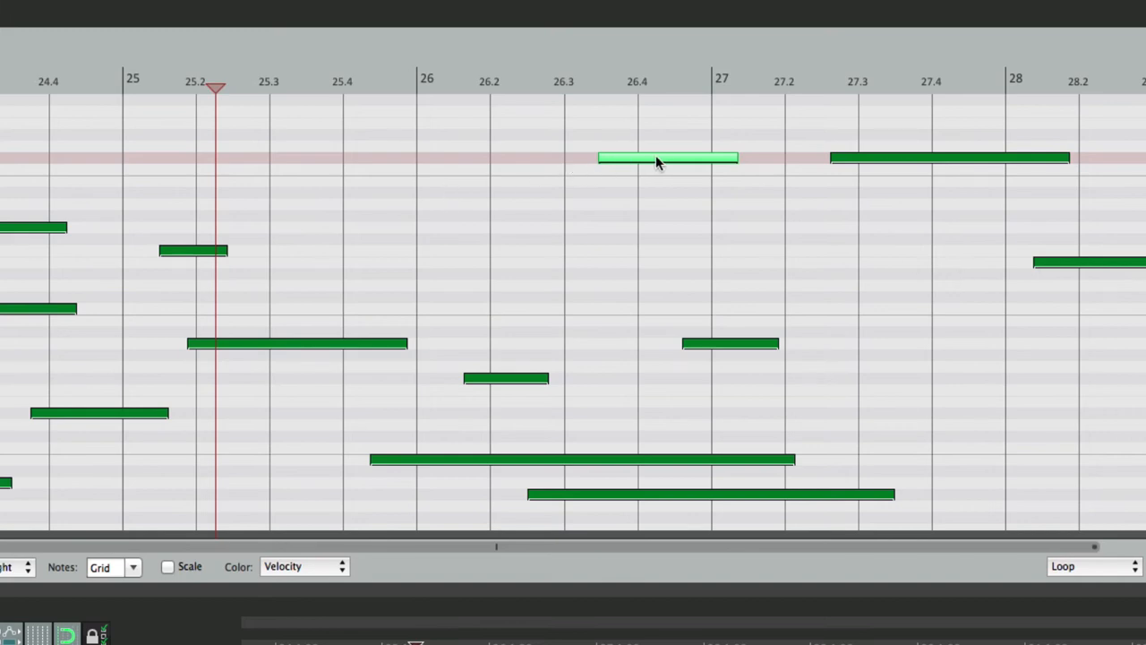
Step: Test one-direction movement on the first C#4 note, before bar 27, and return it to its original place
mouse_move(655, 156)
mouse_down()
mouse_move(657, 212)
mouse_move(655, 159)
mouse_up()
mouse_move(655, 157)
mouse_down()
mouse_move(578, 151)
mouse_move(674, 160)
mouse_move(591, 161)
mouse_move(651, 162)
mouse_up()
Step: Review the Move note variants available for the default left-drag action and check the Shift+Cmd assignment in the MIDI note mouse modifiers
key(super+comma)
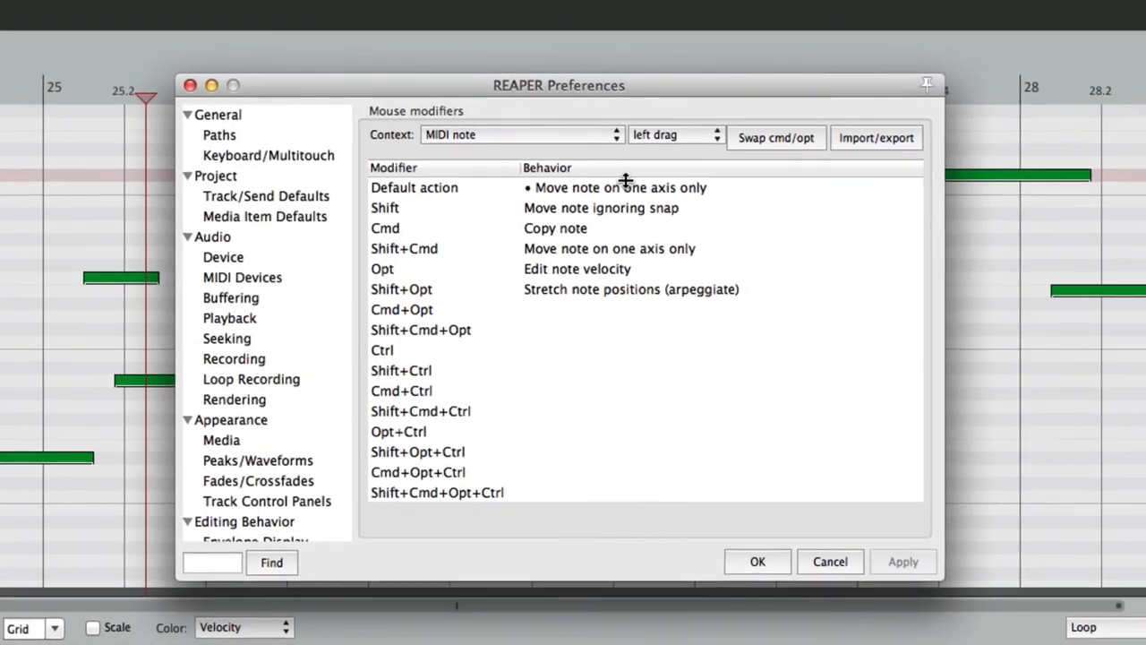
click(624, 189)
click(624, 188)
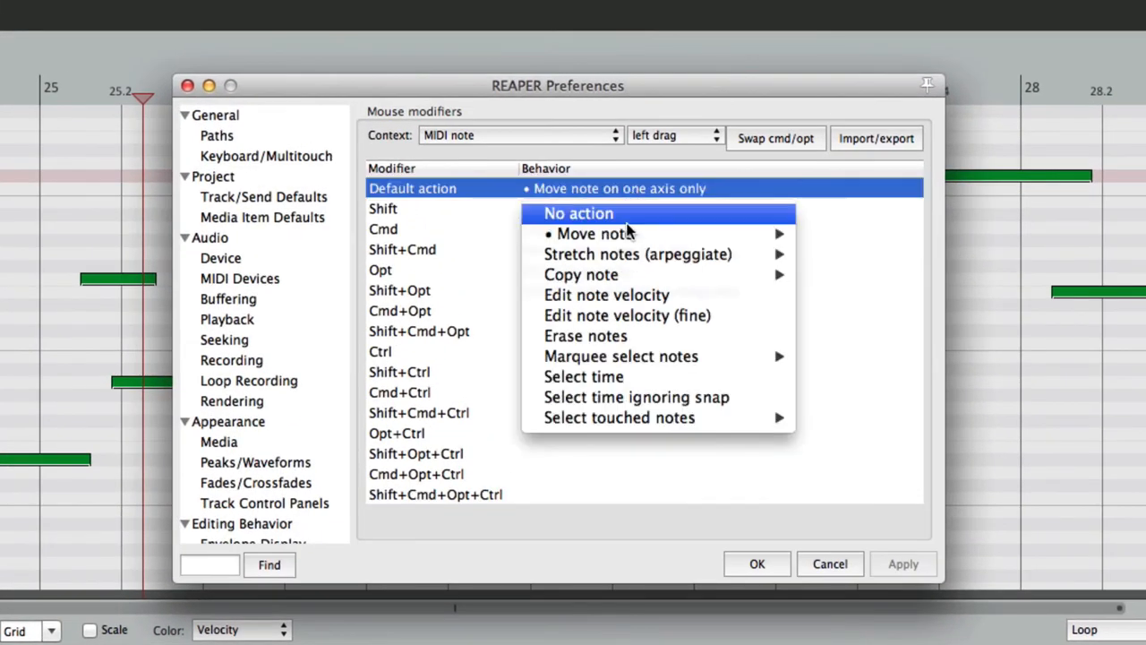
mouse_move(635, 233)
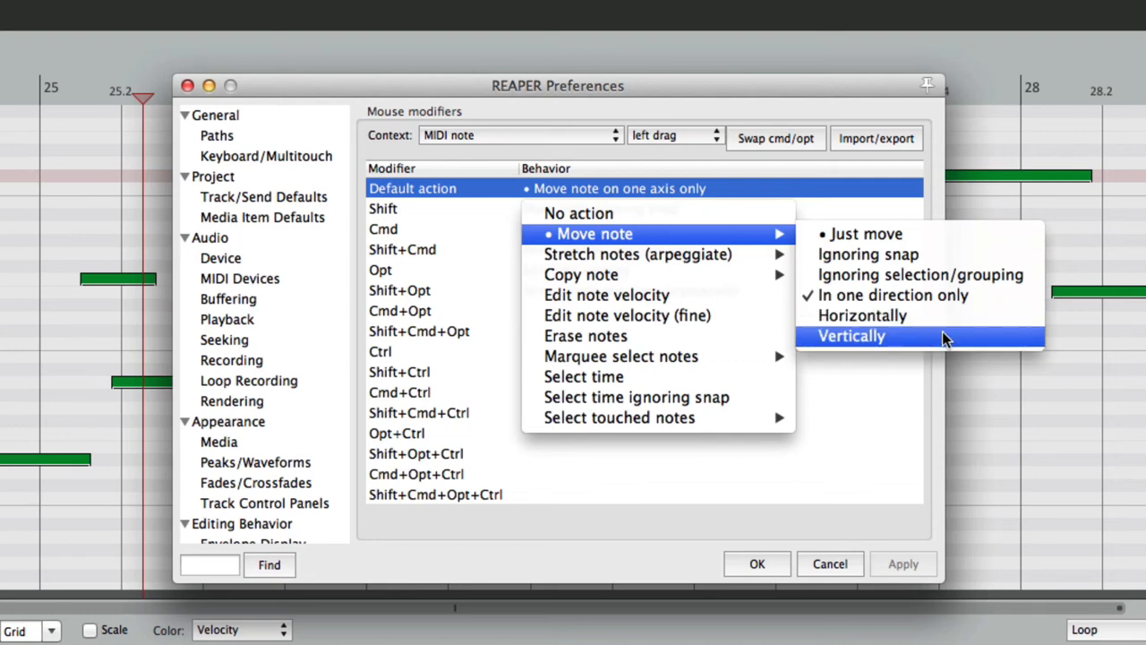
click(833, 433)
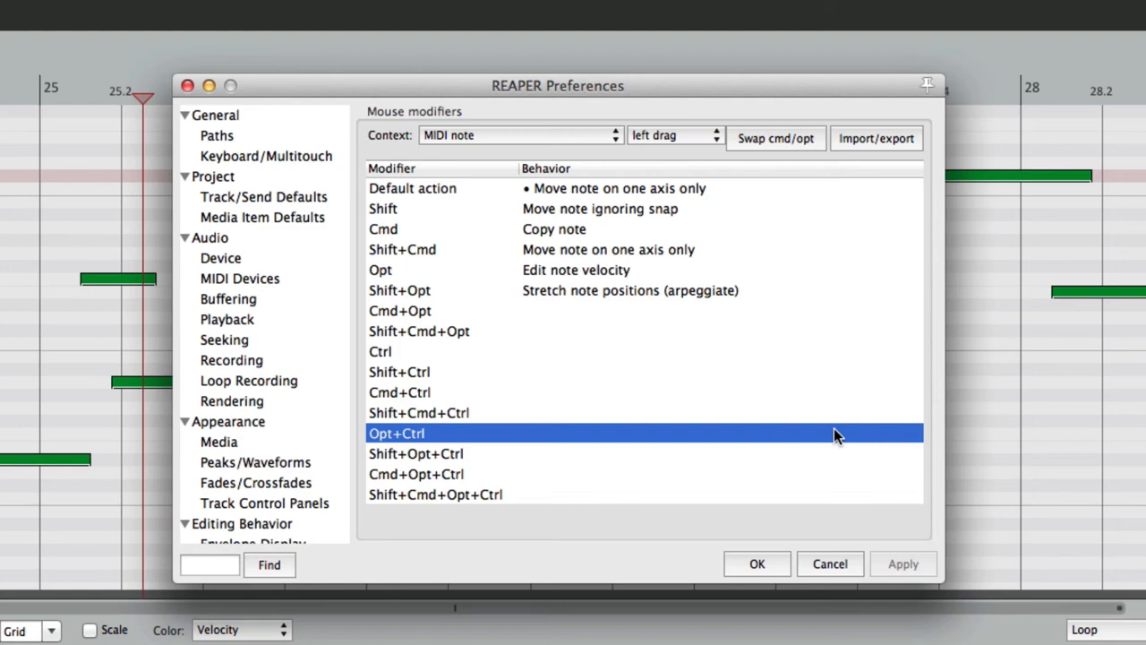
click(724, 253)
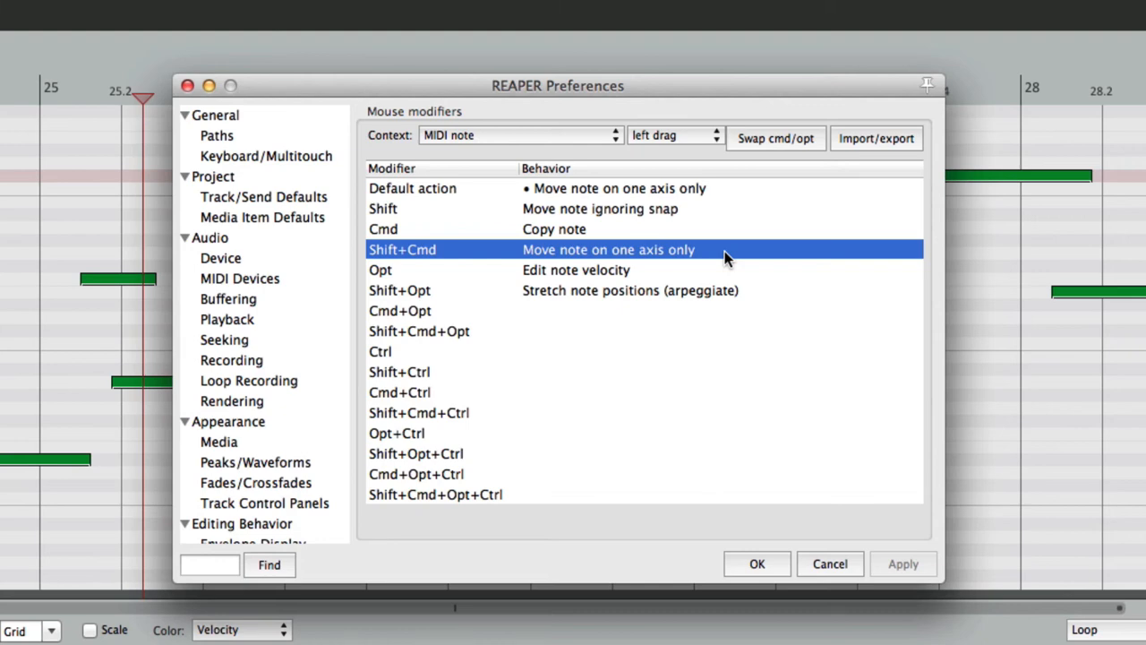
Step: Set the default left-drag action for MIDI notes to Copy note, Just copy
double_click(682, 189)
mouse_move(667, 259)
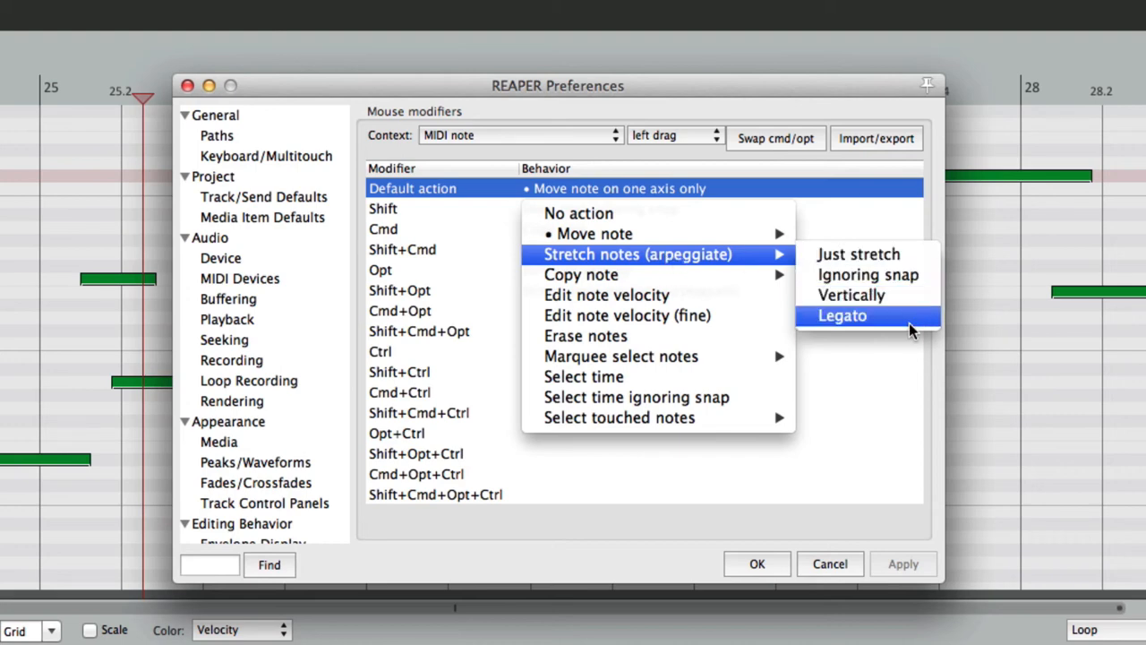
mouse_move(741, 282)
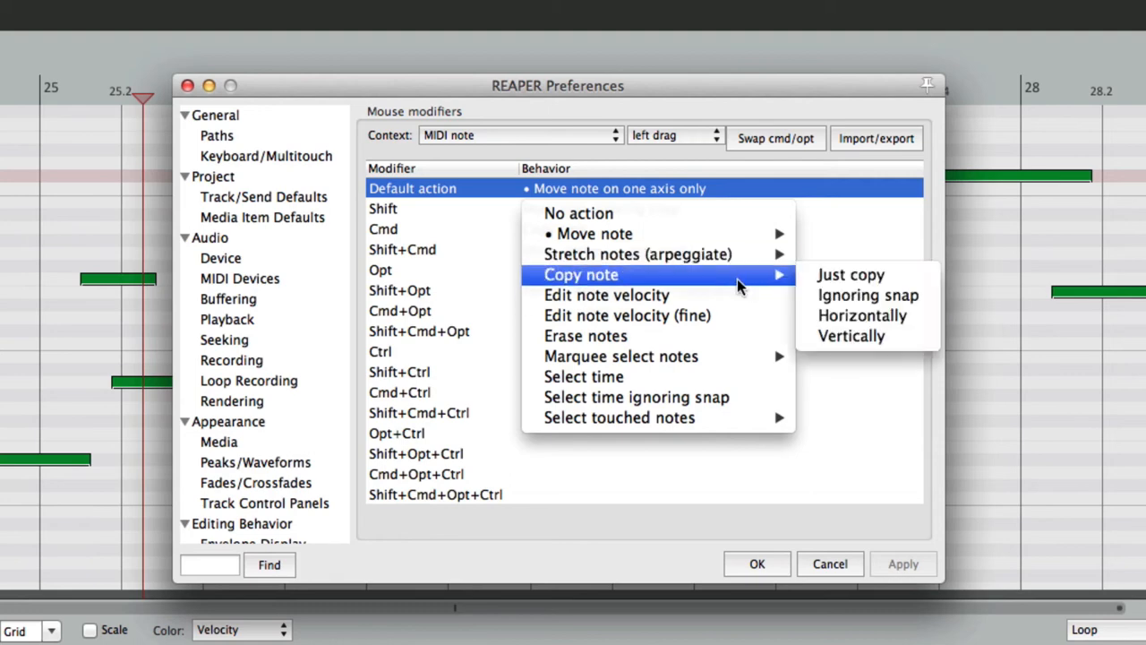
click(852, 280)
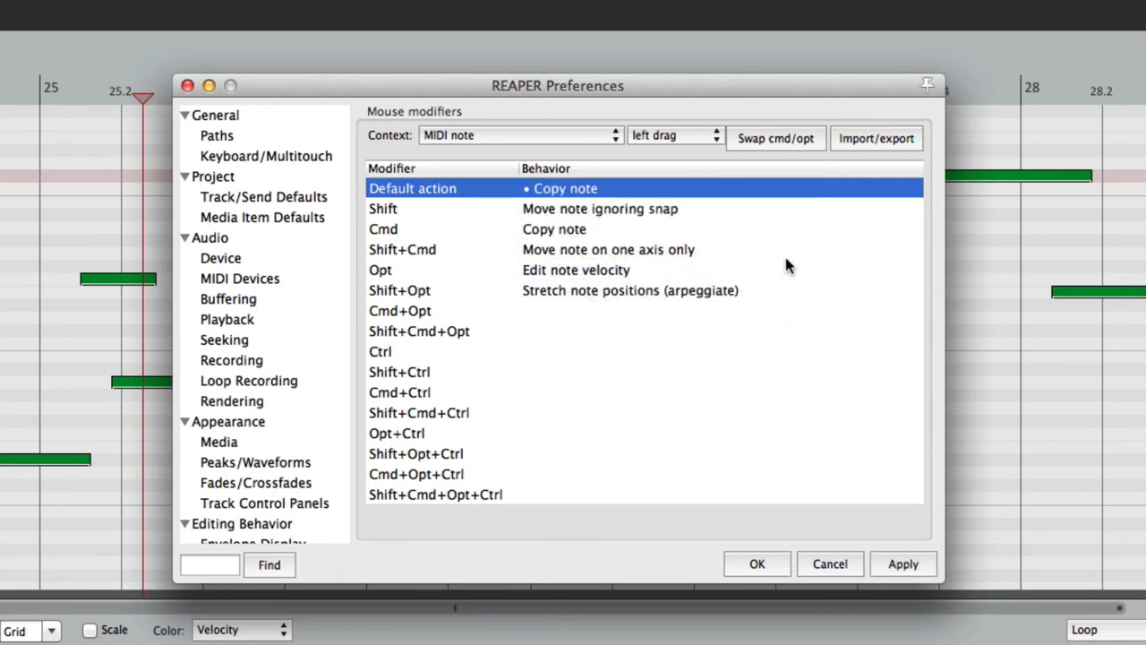
click(650, 231)
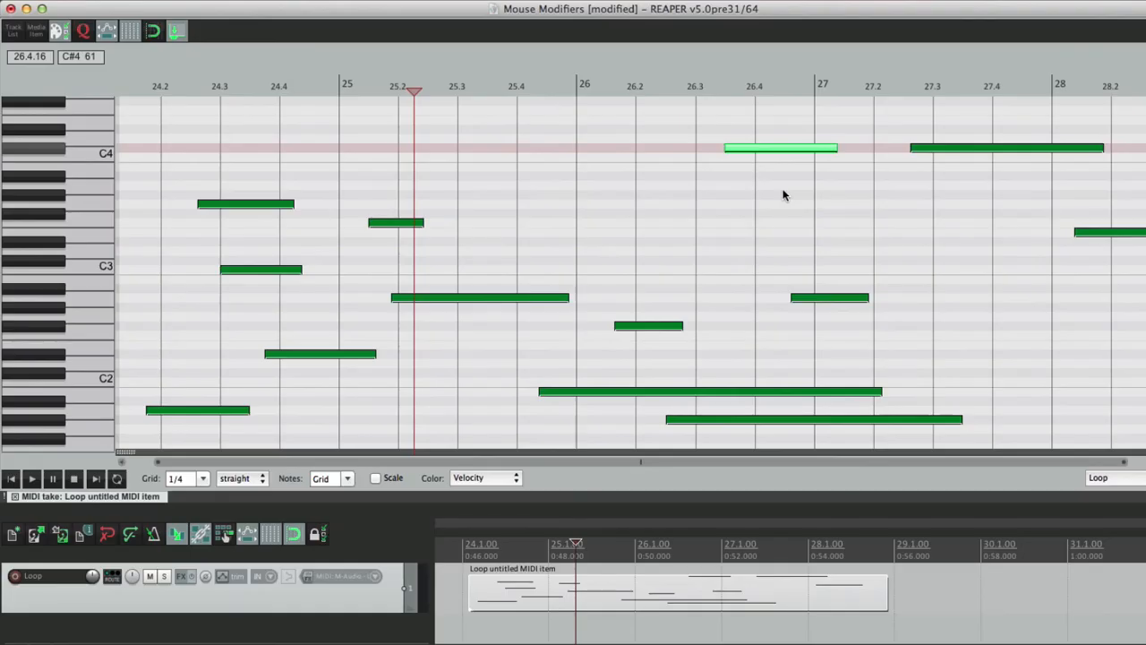
Step: Try copying the first C#4 note to a lower pitch near bar 27, and undo the copy
click(650, 205)
click(756, 151)
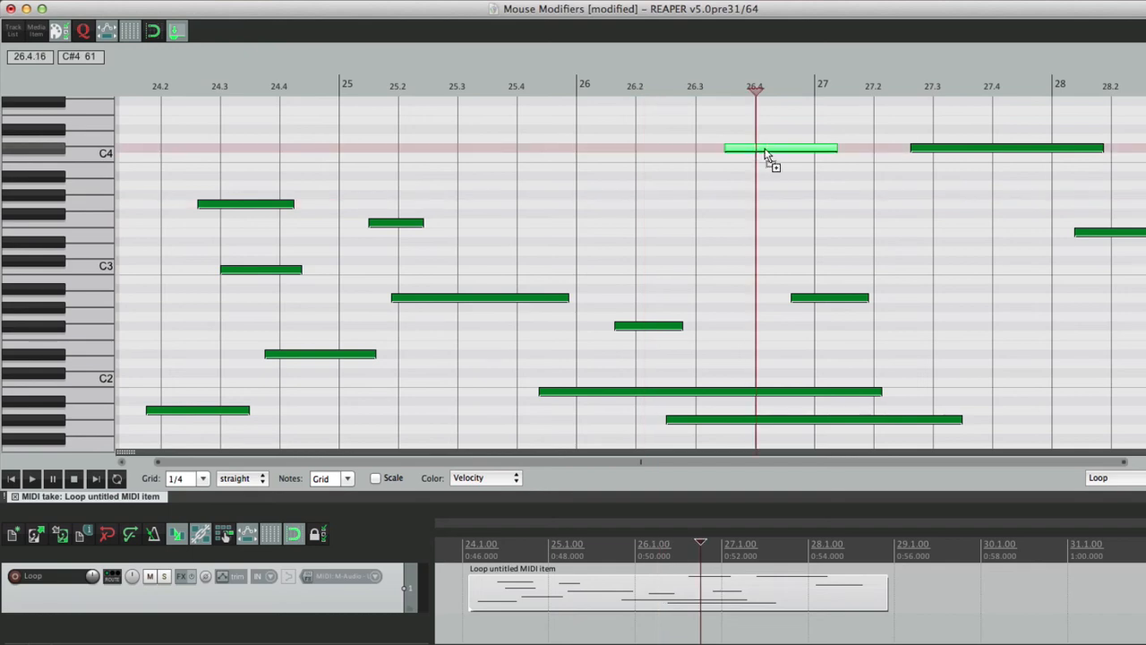
drag(768, 158, 823, 218)
key(ctrl+z)
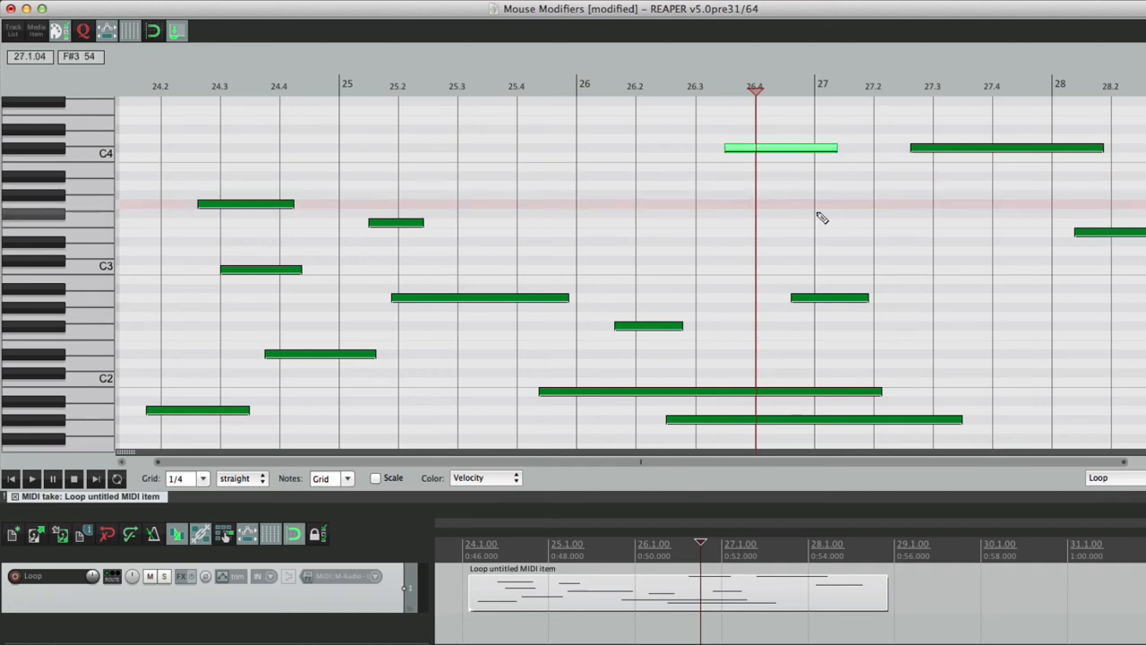
Step: Draw an A3 and an F3 note beneath the first C#4 note, select all three and try copying them earlier in the take
drag(729, 185, 831, 187)
mouse_move(732, 222)
mouse_down()
mouse_move(793, 224)
mouse_move(851, 251)
mouse_up()
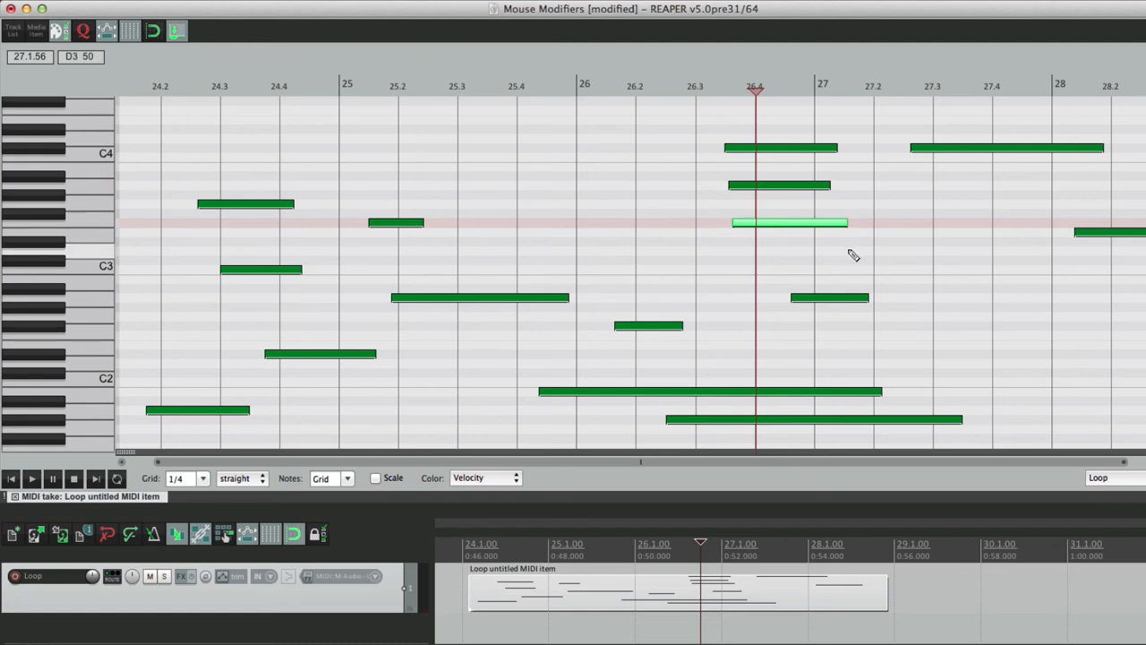
shift+click(802, 146)
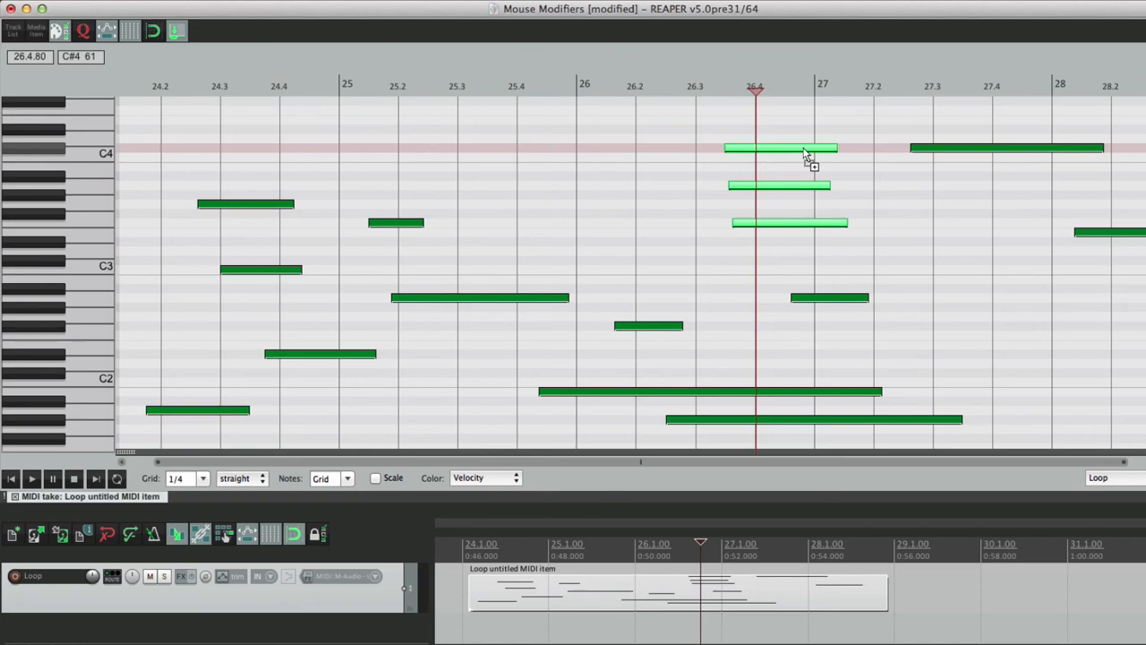
drag(800, 152, 658, 154)
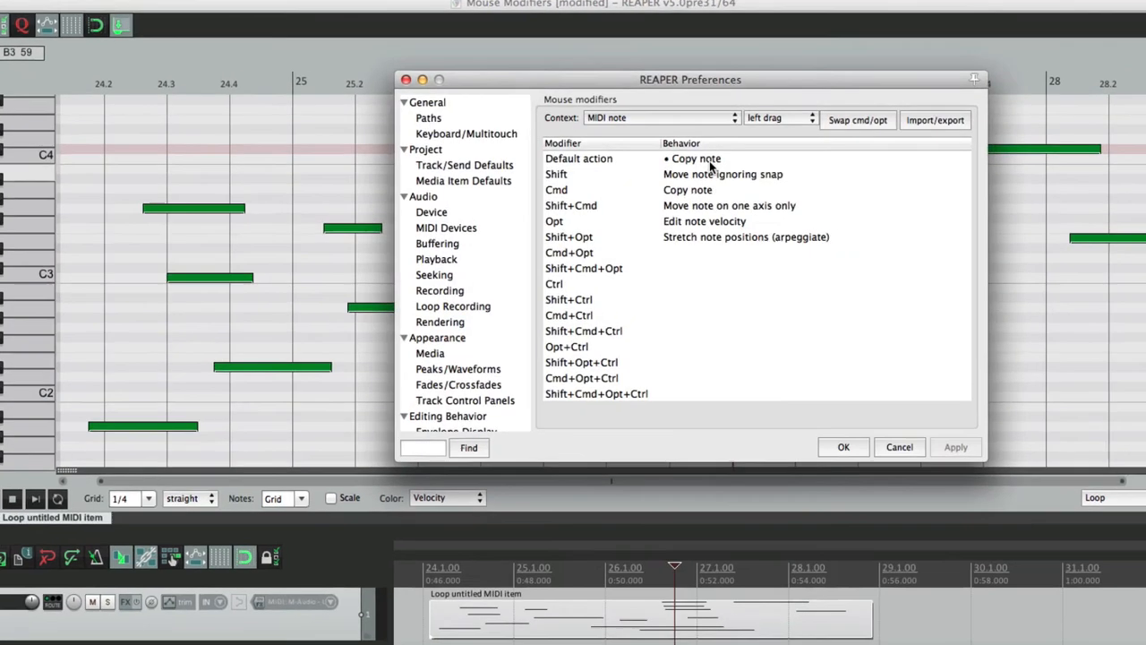
Step: Set the default left-drag action for MIDI notes to Edit note velocity, and test it by changing the velocity of all notes together
click(710, 161)
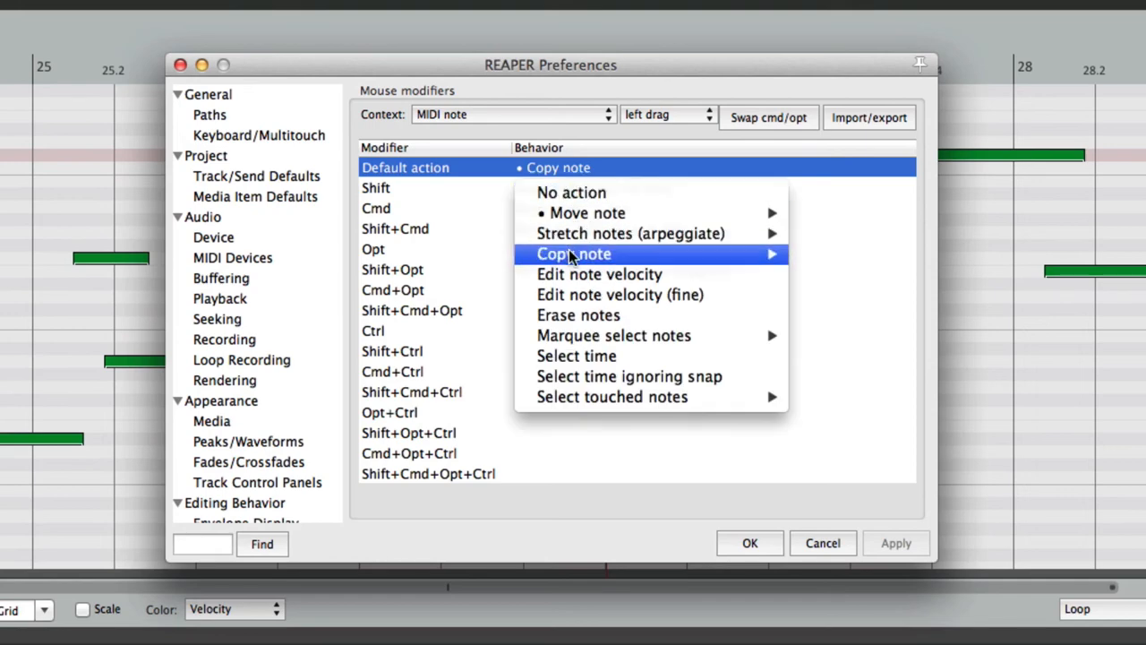
mouse_move(573, 254)
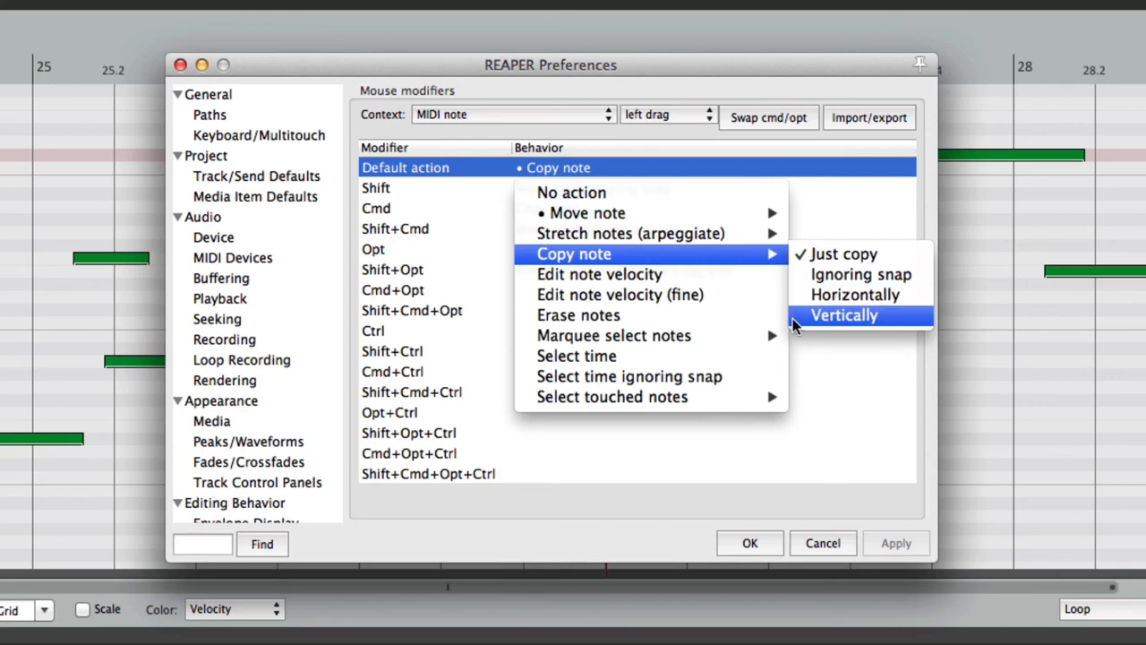
click(680, 281)
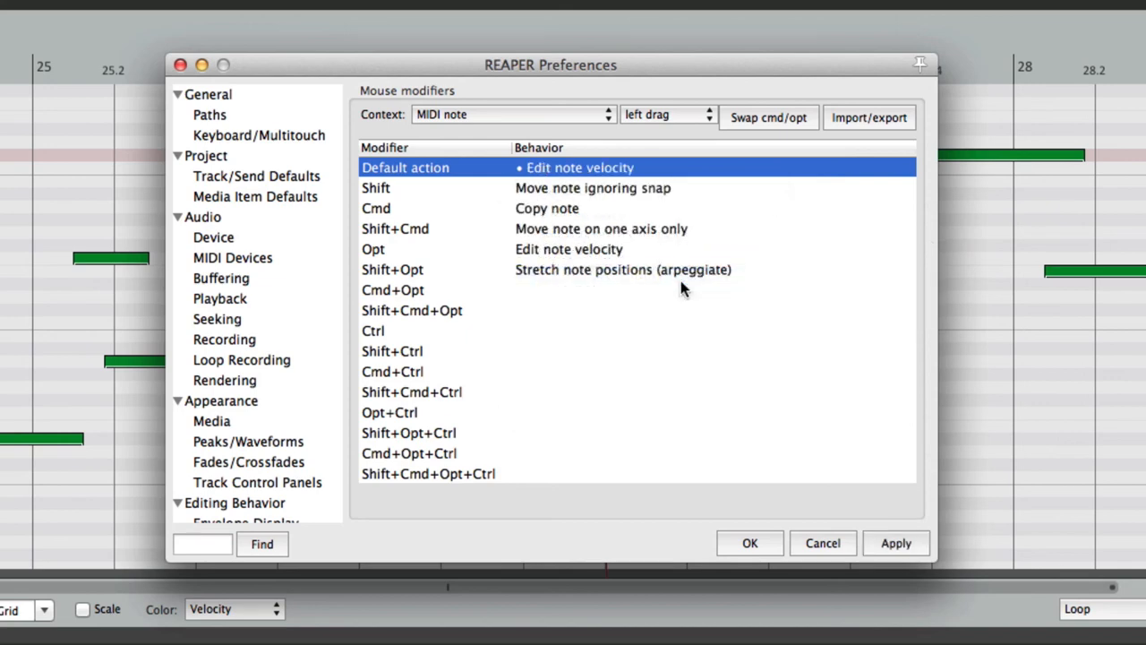
click(641, 253)
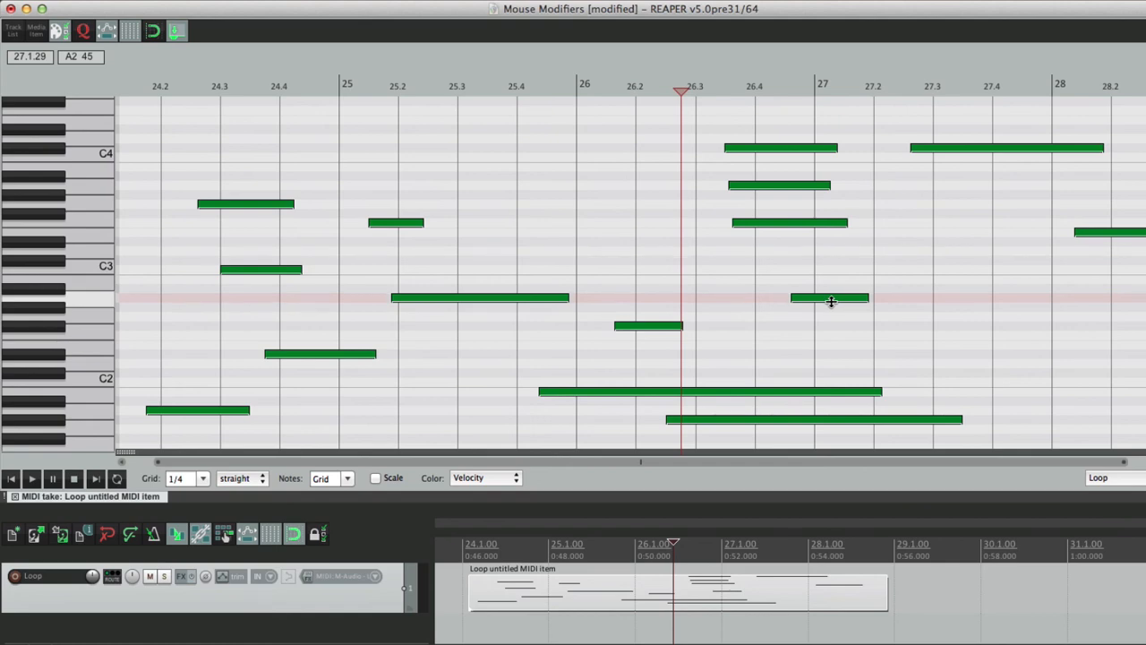
key(super+a)
drag(831, 300, 838, 258)
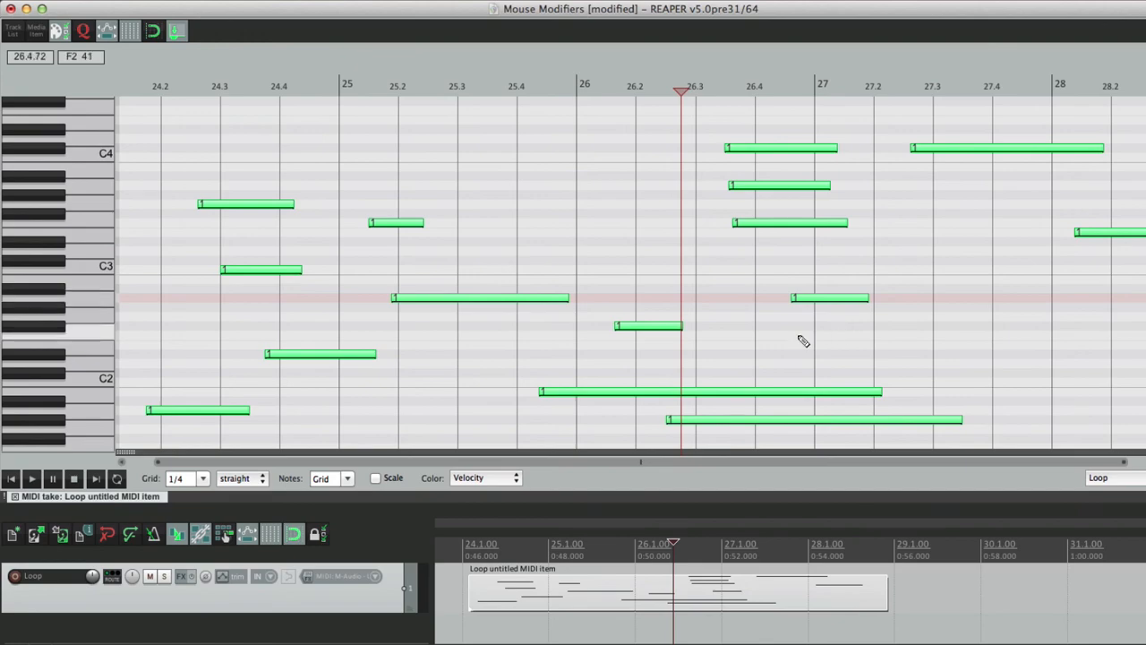
Step: Set the default left-drag action for MIDI notes to Erase notes
key(super+comma)
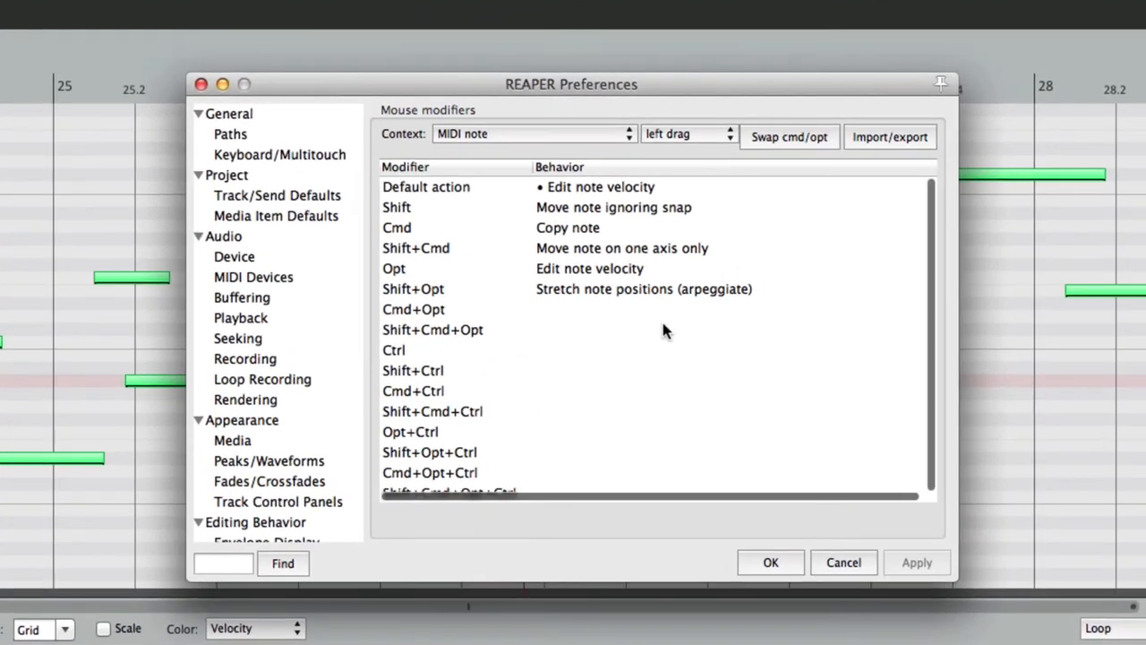
click(758, 218)
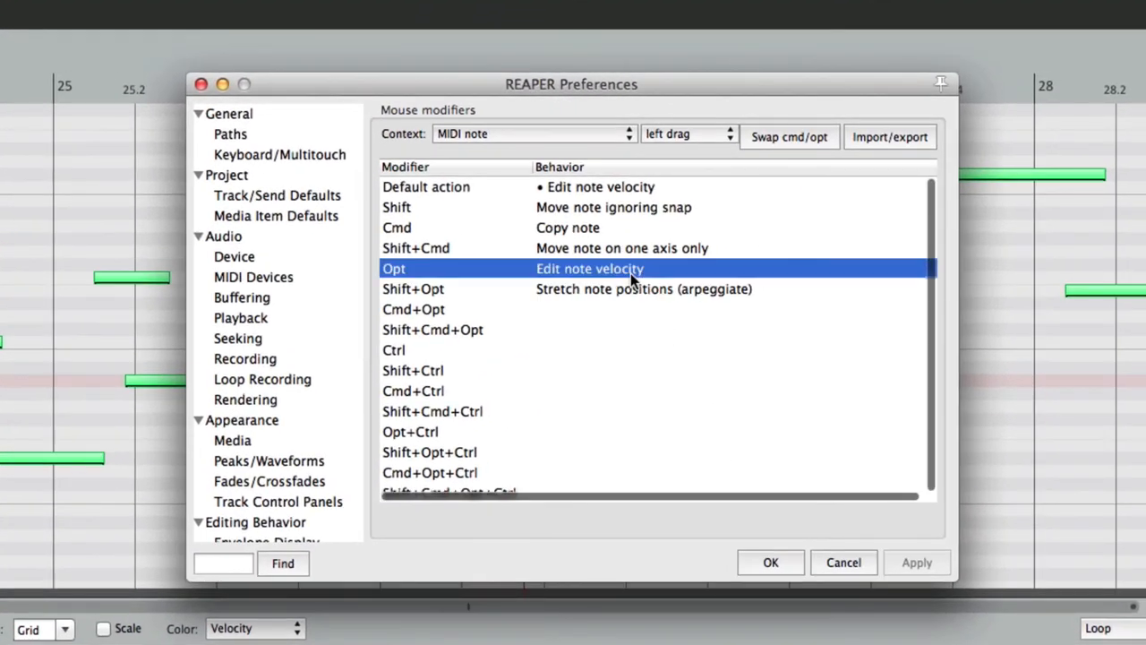
click(634, 187)
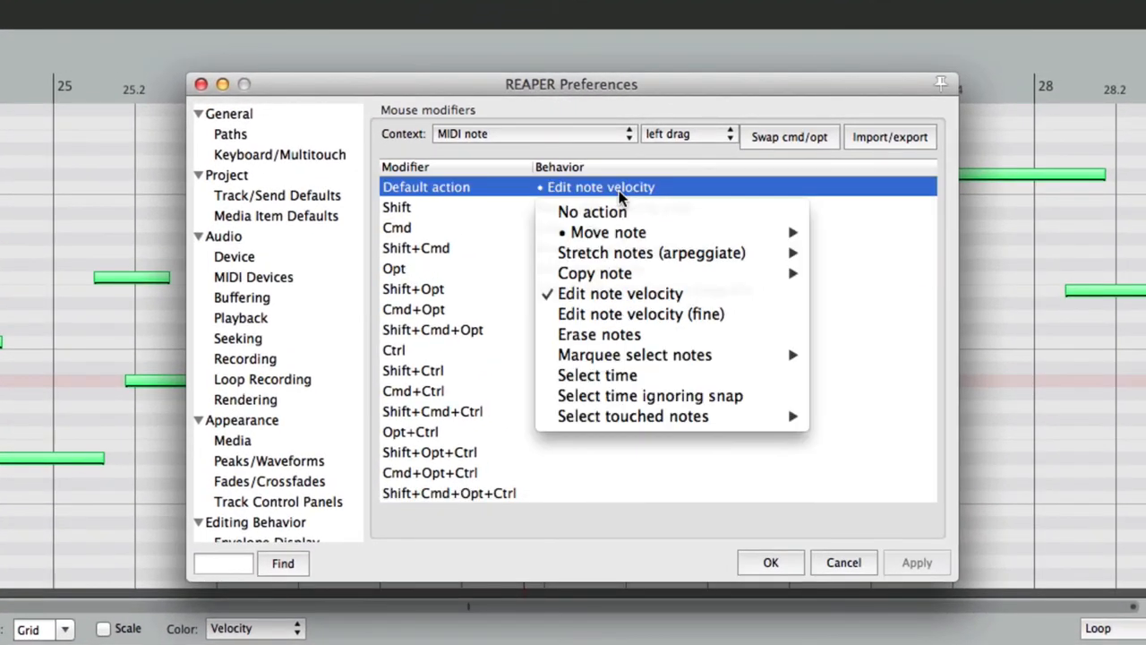
click(657, 334)
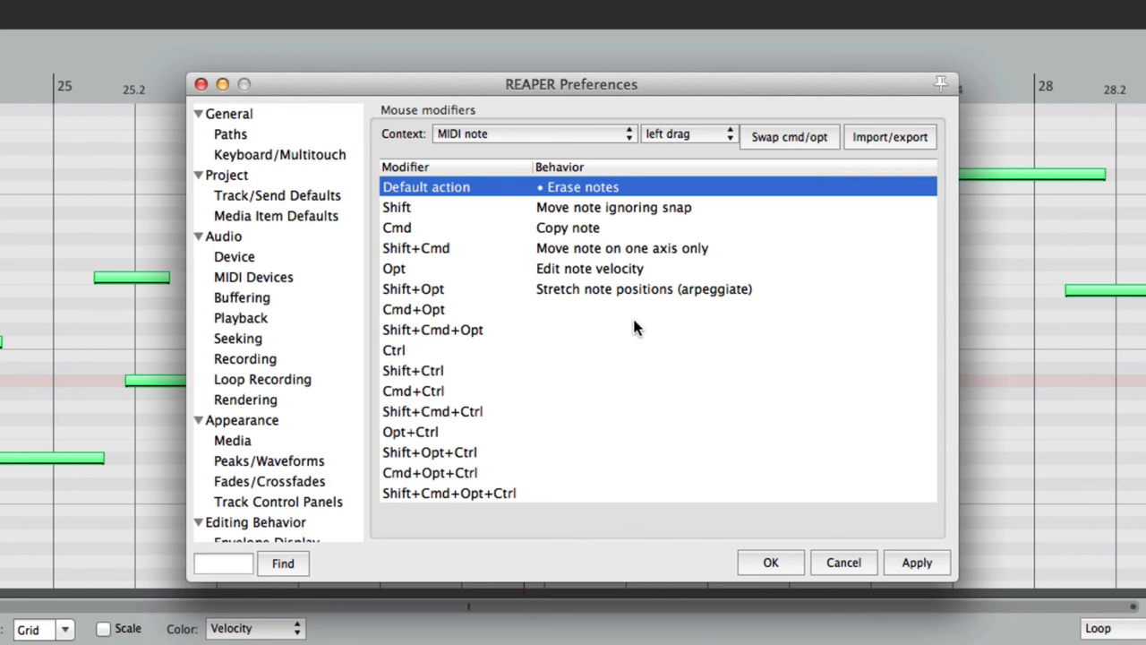
Step: Restore the default left-drag action for MIDI notes to Move note, Just move
click(609, 191)
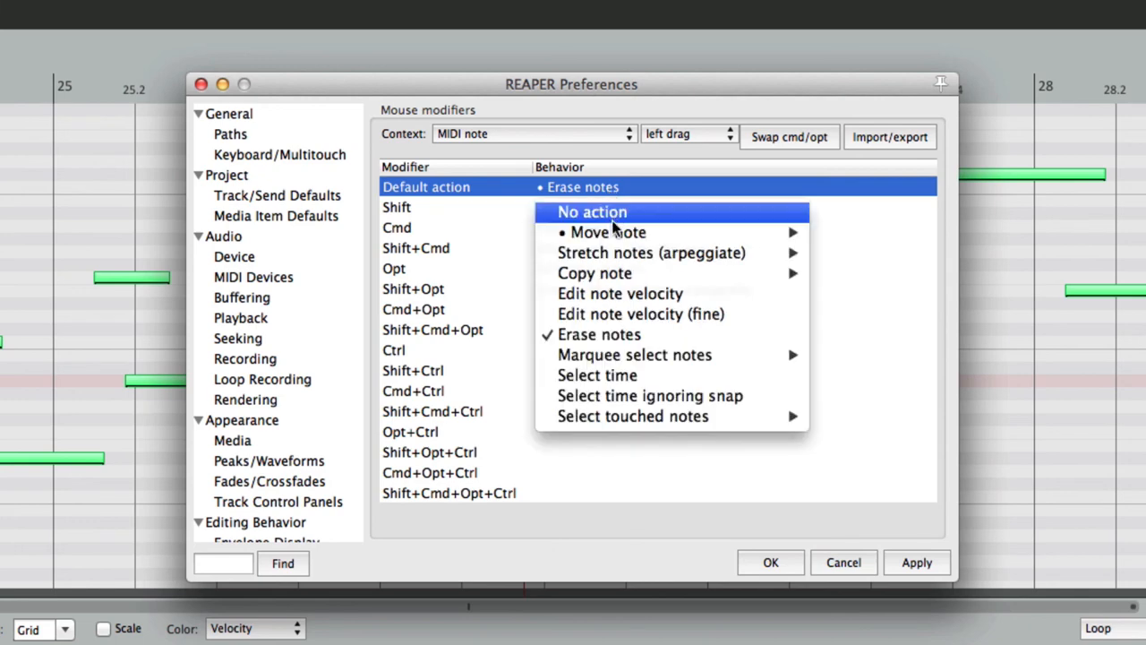
mouse_move(614, 235)
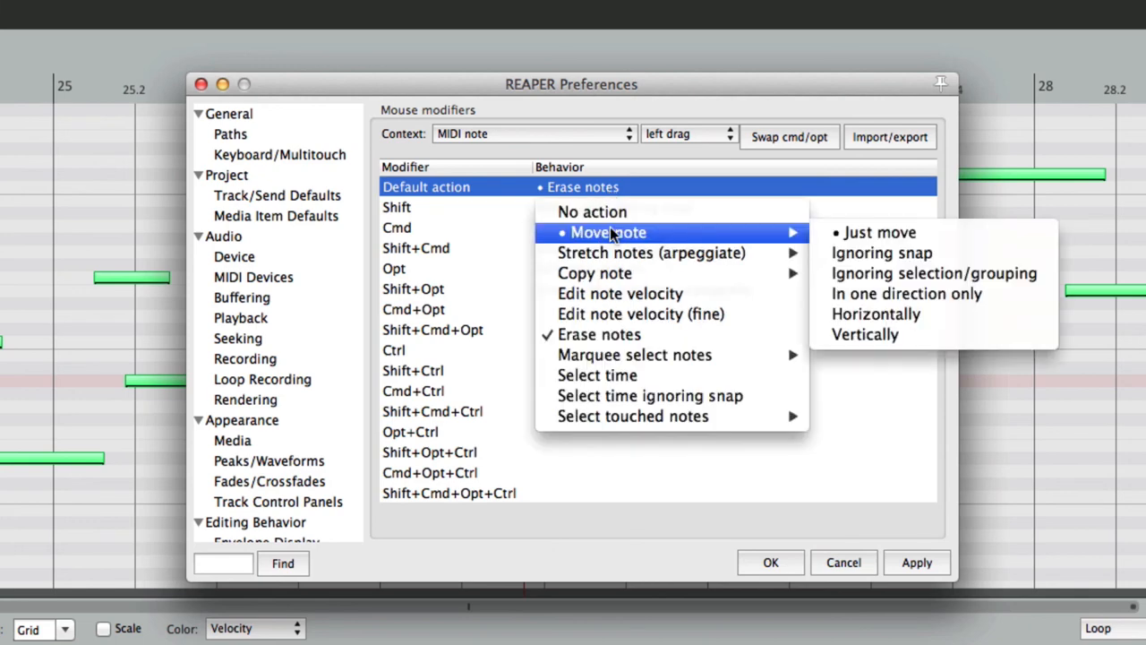
click(840, 236)
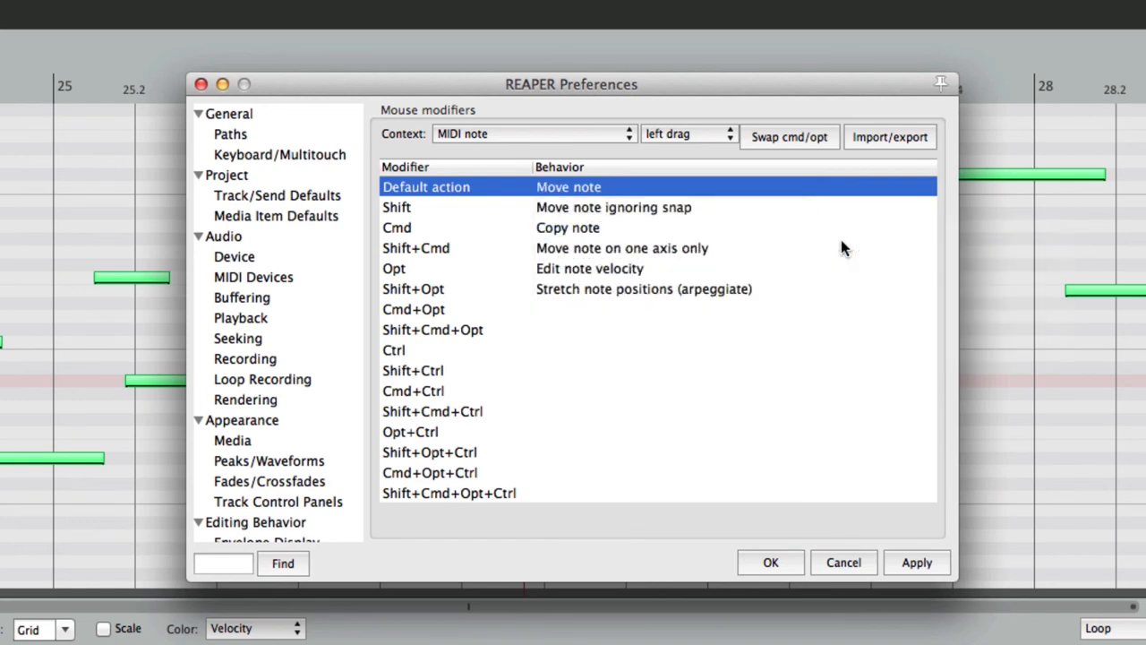
Step: Assign Erase notes to the Ctrl left-drag modifier for MIDI notes and accept the preferences
click(585, 351)
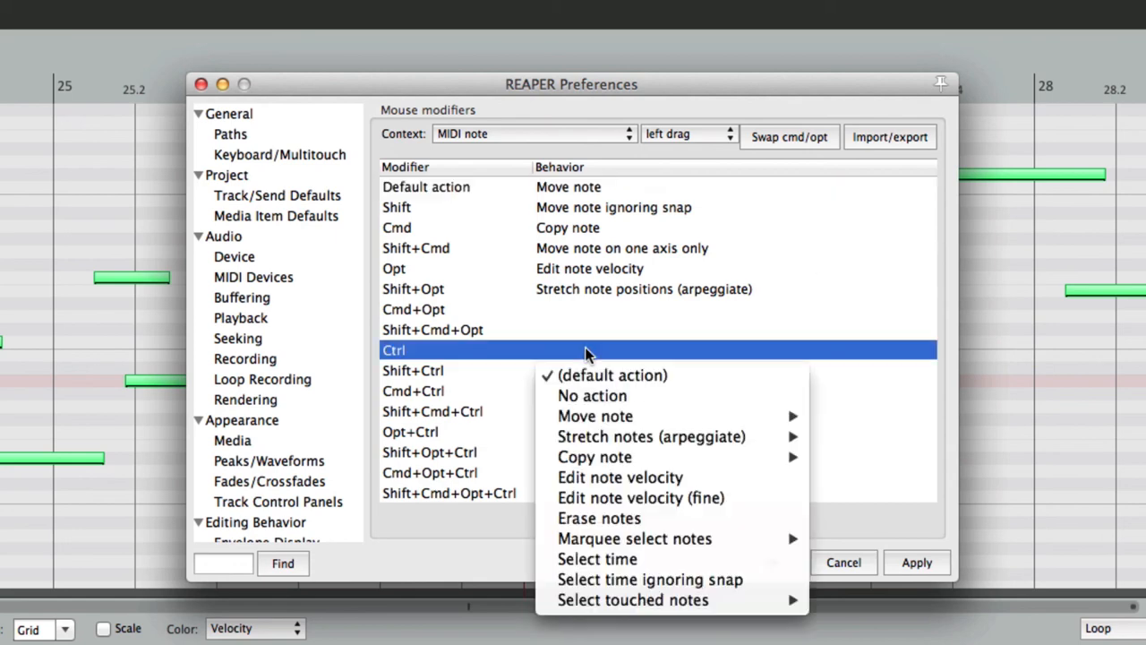
click(657, 519)
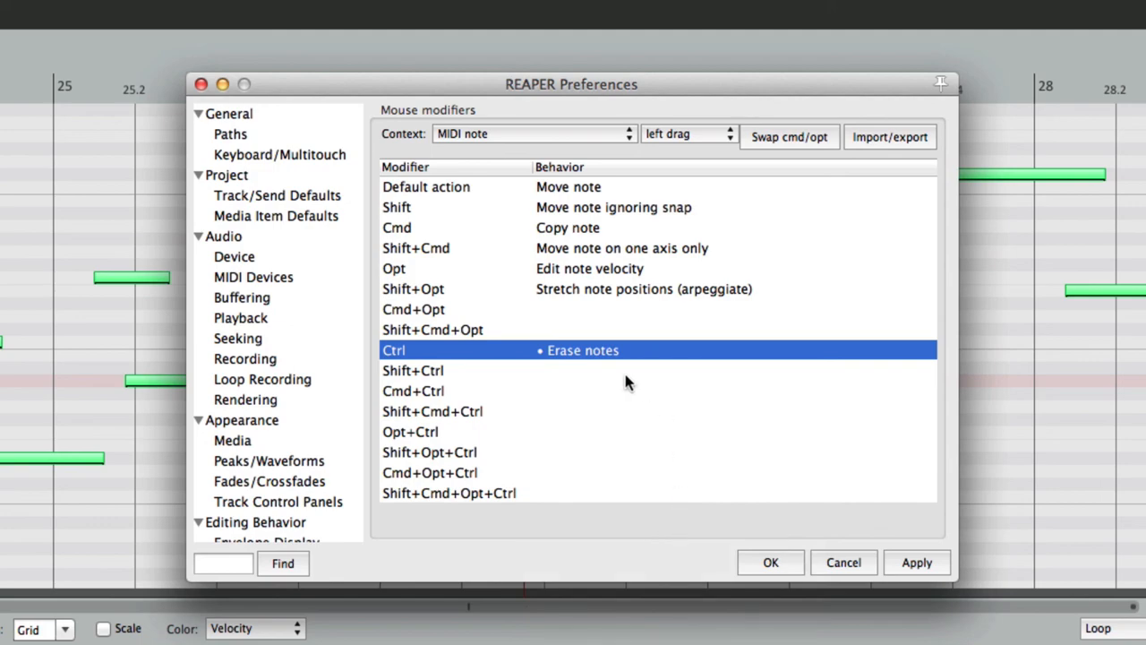
key(Return)
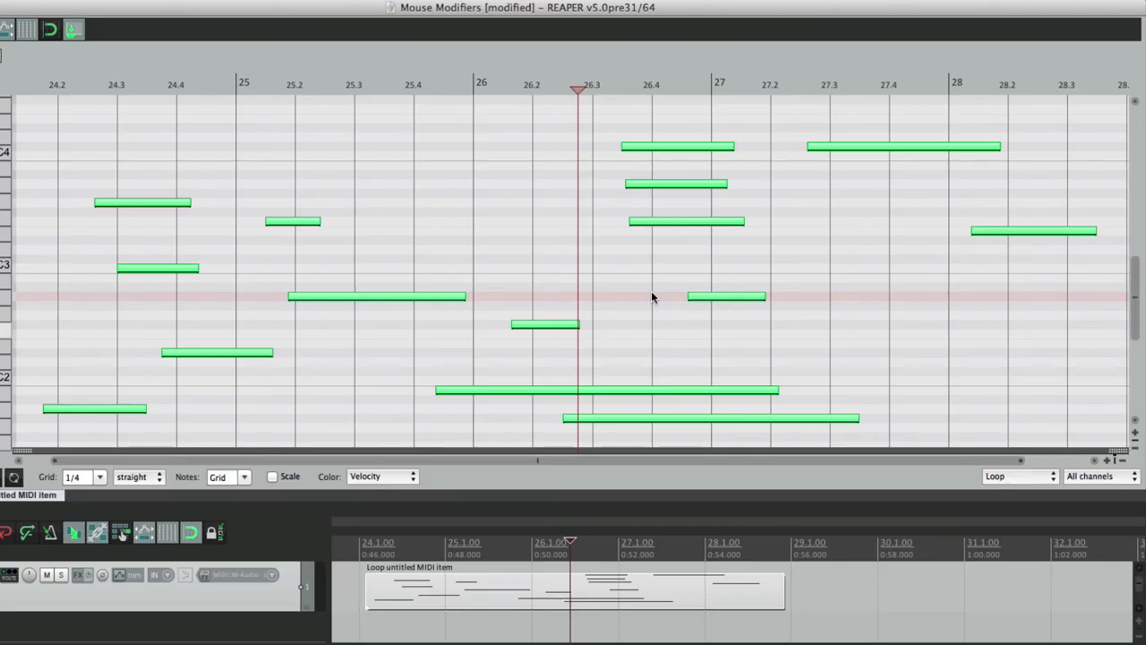
Step: Deselect all notes, try erasing notes in a sweep from the first C#4 note using the Ctrl modifier, and undo the erasure
click(547, 223)
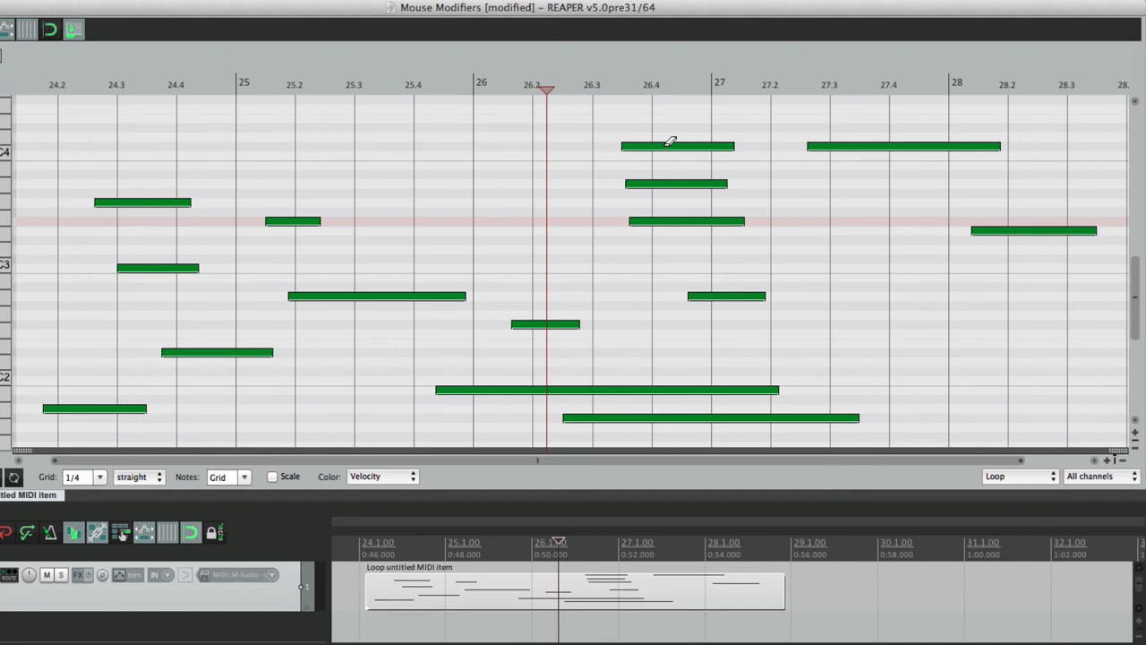
mouse_move(666, 144)
mouse_down()
mouse_move(686, 153)
mouse_move(714, 233)
mouse_move(795, 278)
mouse_move(901, 153)
mouse_move(775, 290)
mouse_move(537, 324)
mouse_move(614, 425)
mouse_move(463, 263)
mouse_move(299, 210)
mouse_move(351, 310)
mouse_move(380, 337)
mouse_up()
key(ctrl+z)
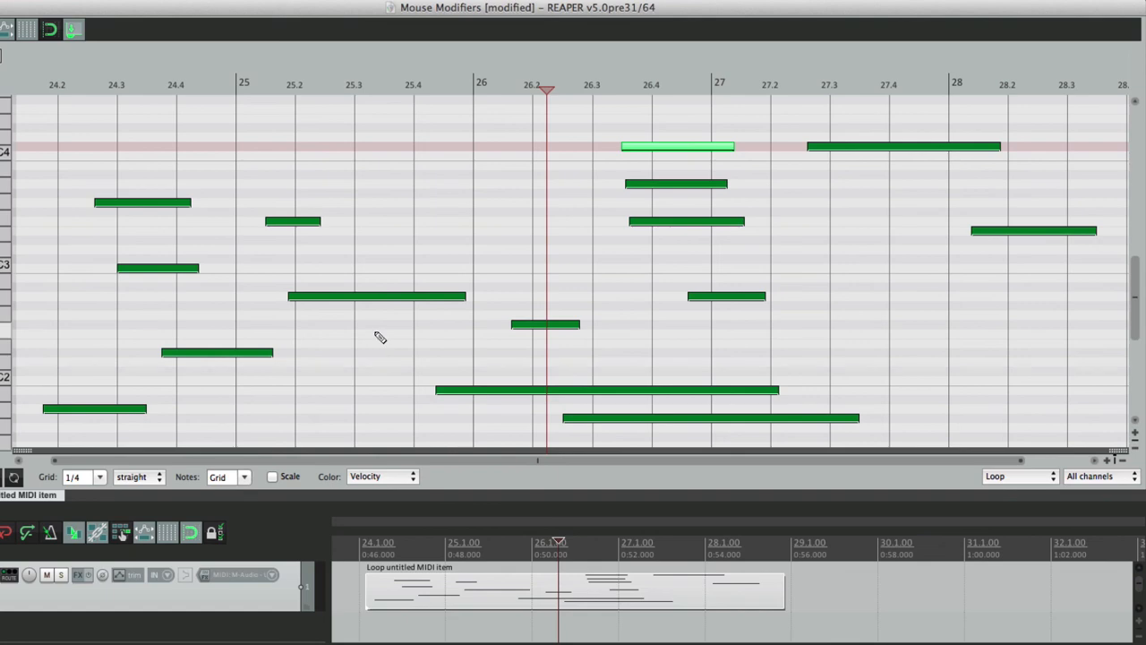
Step: Erase the first C#4 note, the A3 note, both F3 notes, the long A2 note and the D#2 note near 24.4 using the Ctrl modifier
click(488, 190)
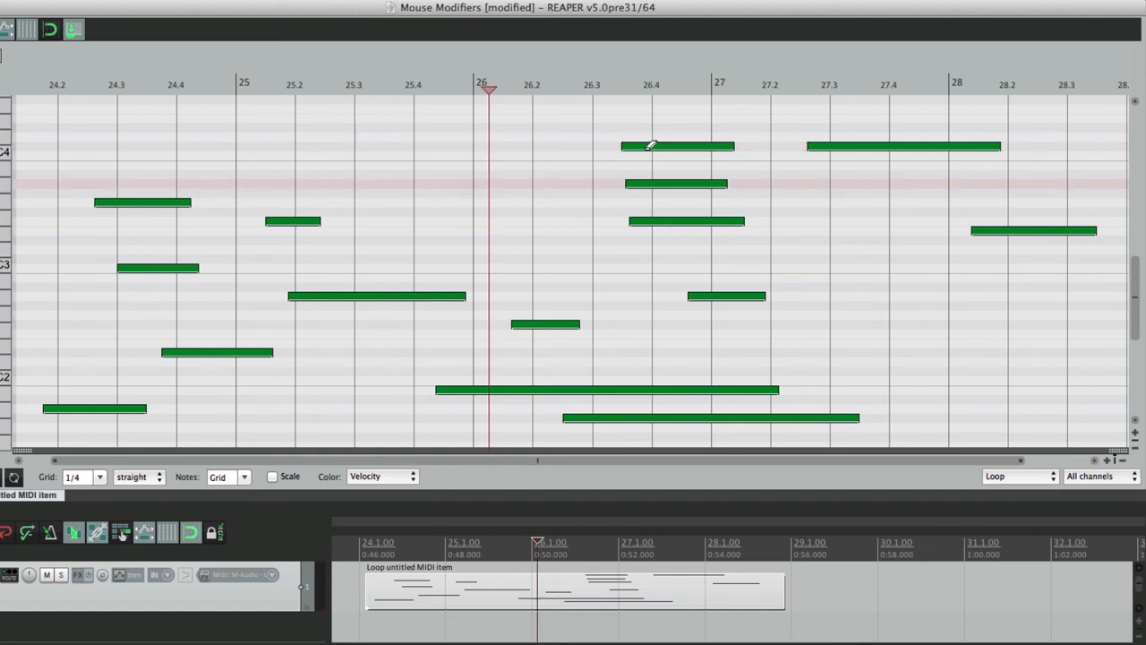
mouse_move(651, 145)
mouse_down()
mouse_move(660, 224)
mouse_move(514, 235)
mouse_move(389, 295)
mouse_move(281, 209)
mouse_move(263, 355)
mouse_up()
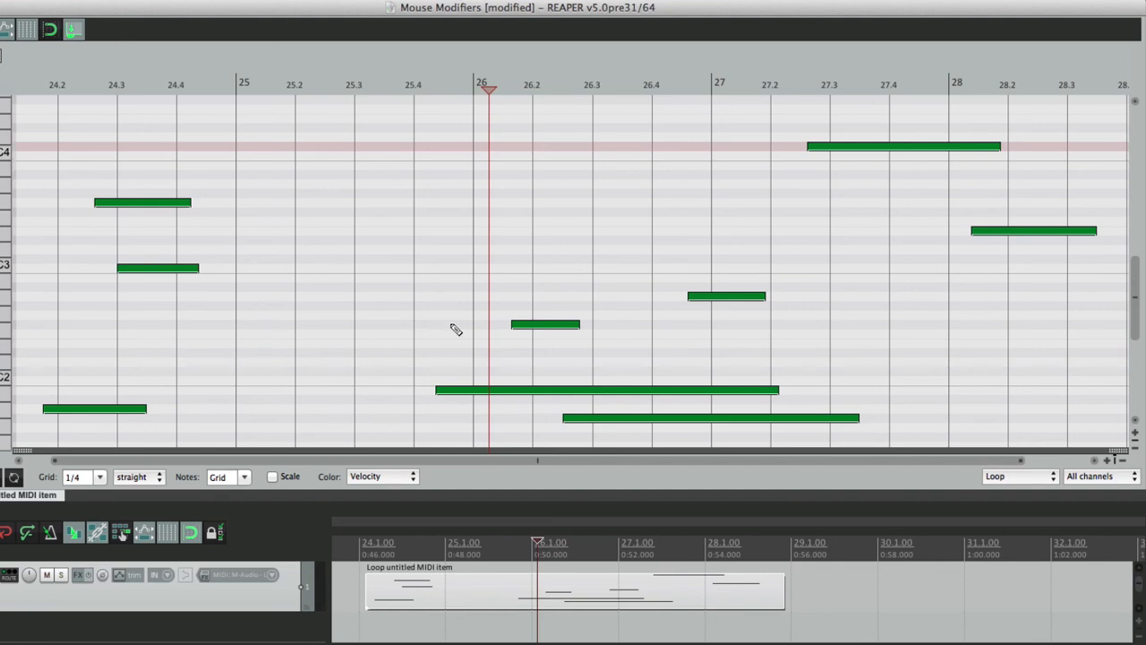
Step: Open the preferences at the left-drag mouse modifiers for MIDI notes
key(super+comma)
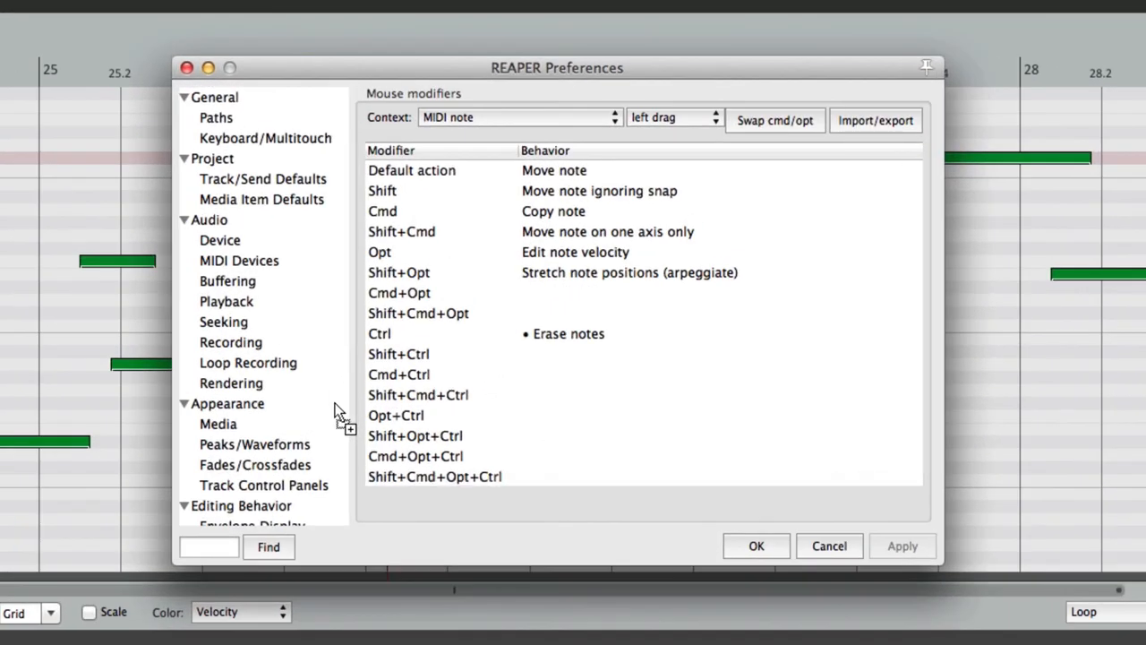